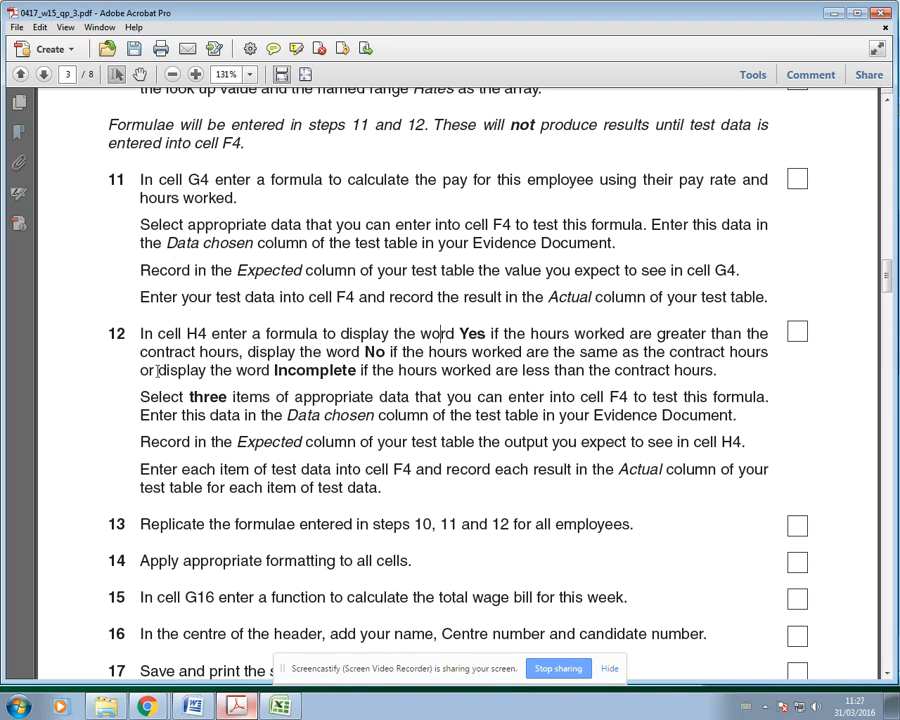
Step: Highlight 'not' in the steps 11 and 12 note in yellow, then return to the payroll workbook
drag(513, 125, 538, 127)
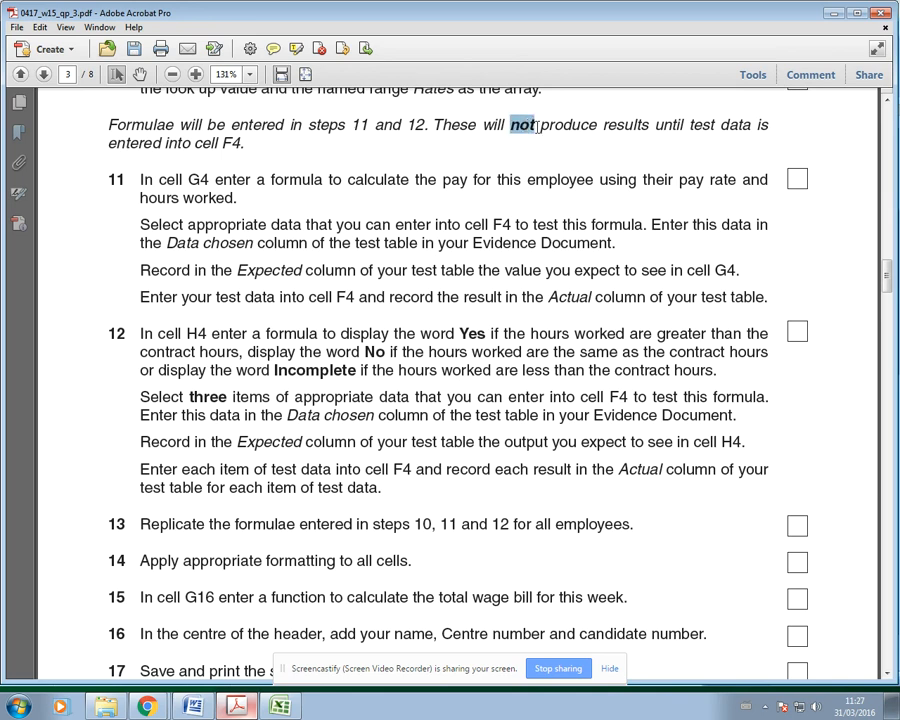
click(297, 50)
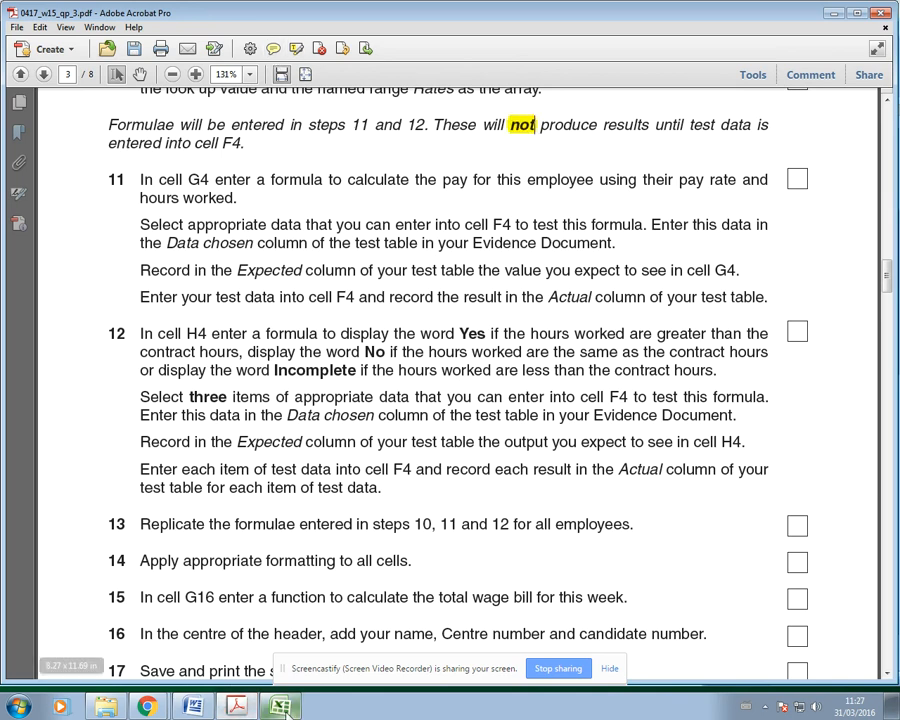
key(alt+Tab)
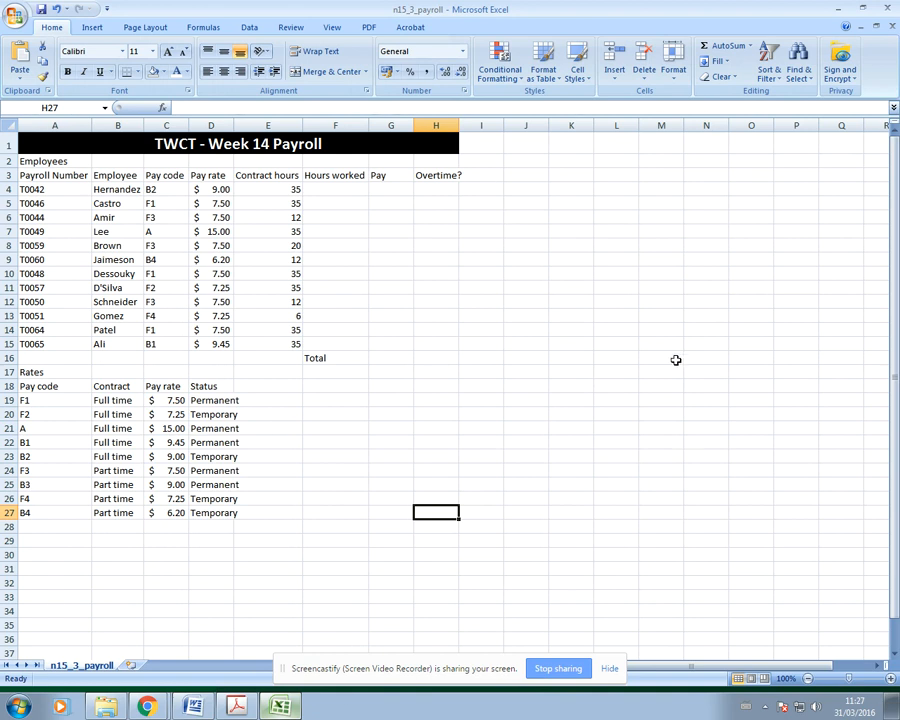
click(283, 144)
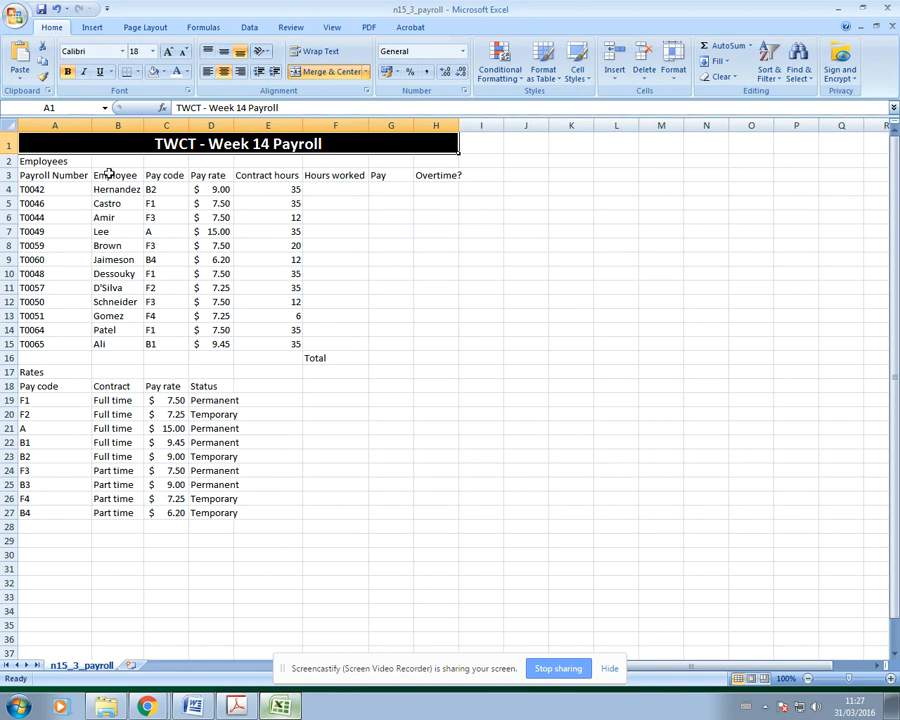
click(156, 190)
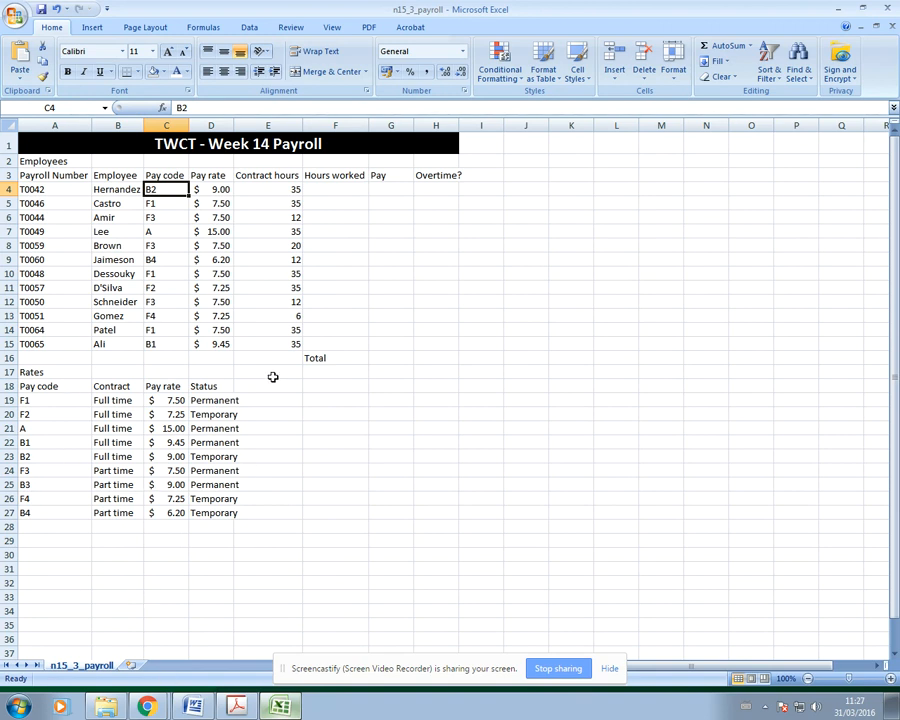
click(205, 189)
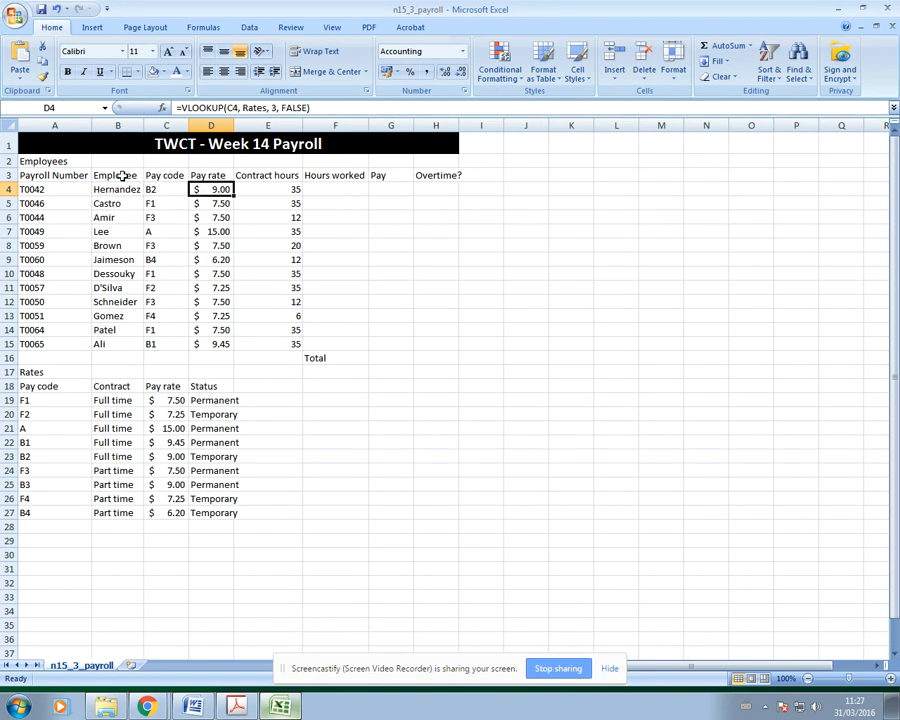
click(240, 189)
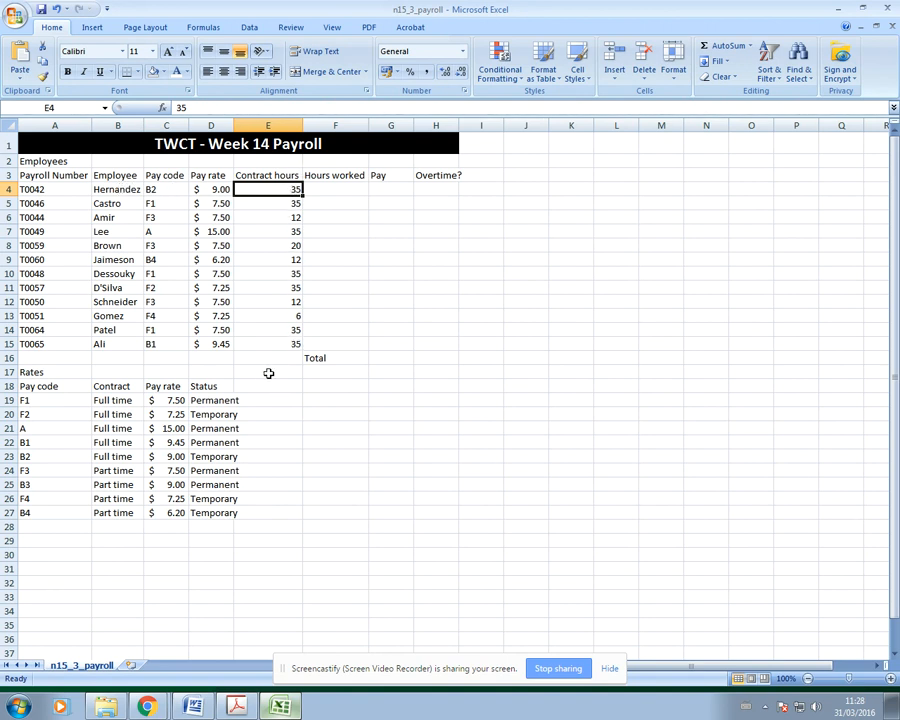
click(340, 188)
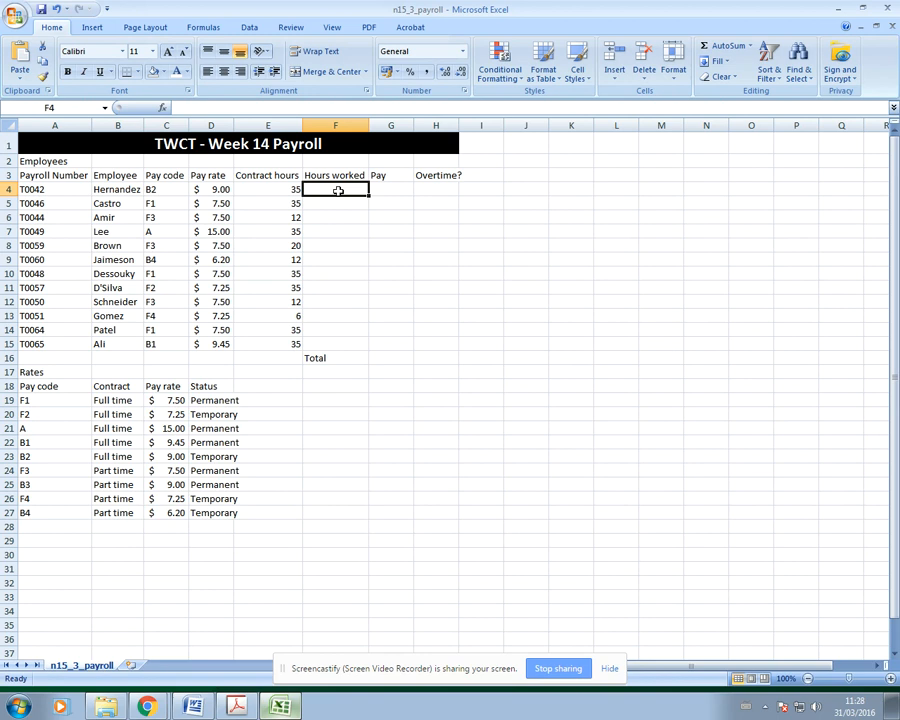
click(389, 192)
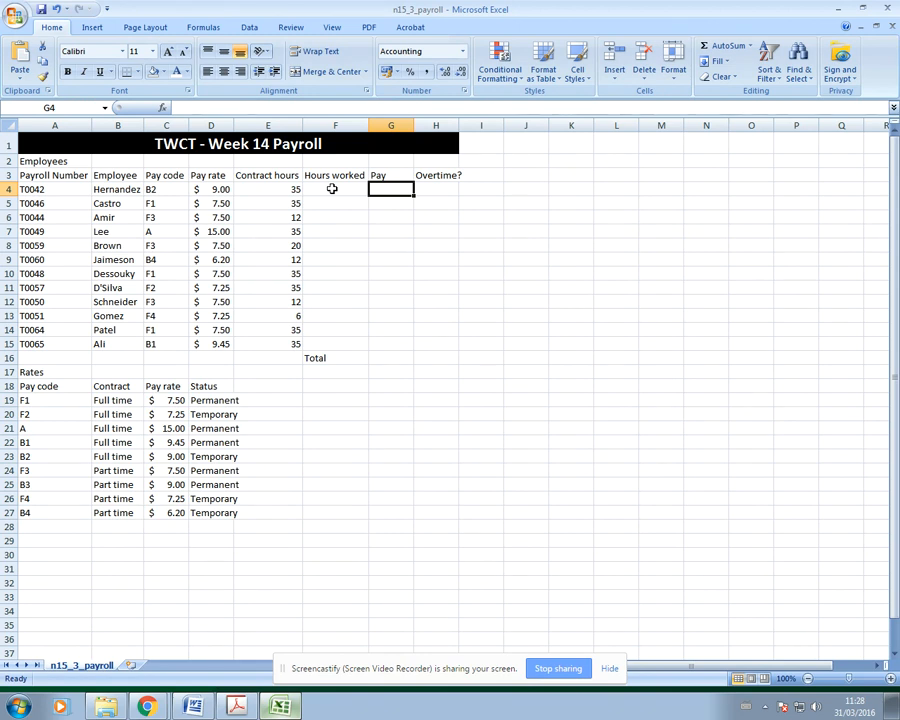
click(432, 189)
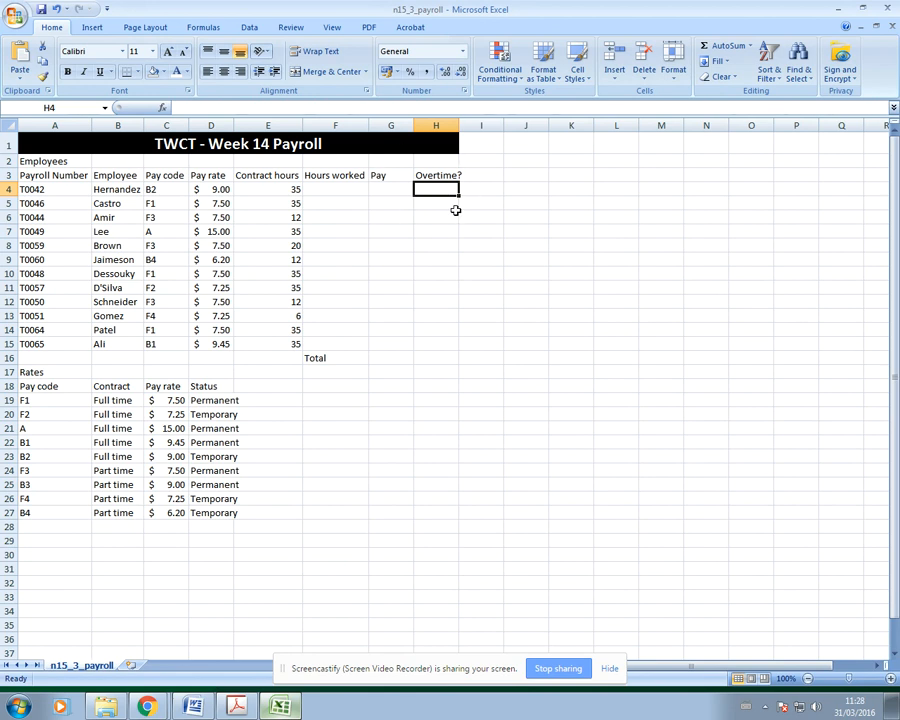
click(321, 189)
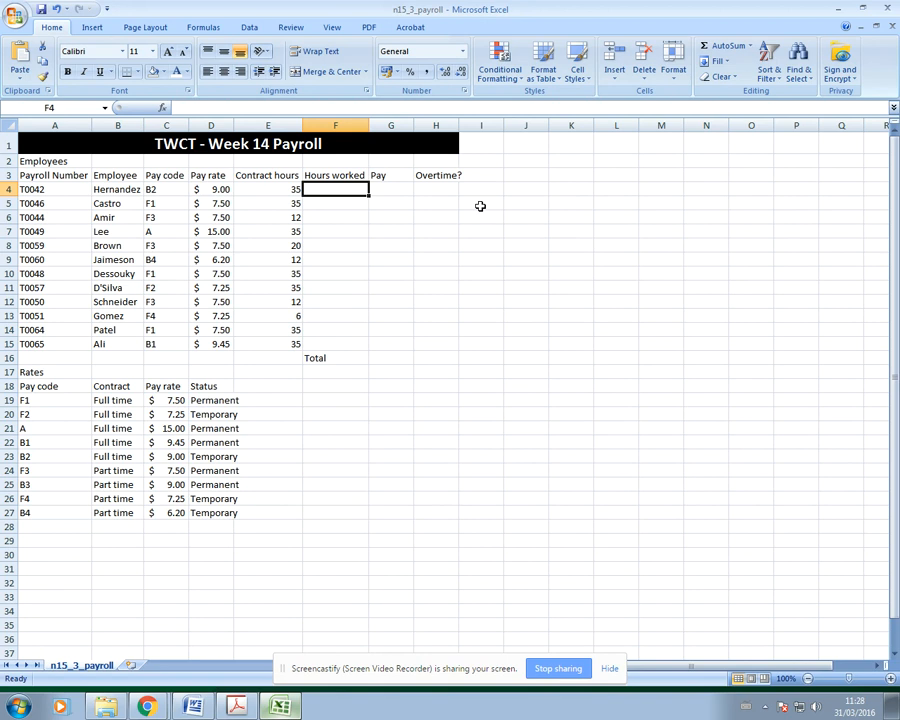
click(394, 189)
click(380, 358)
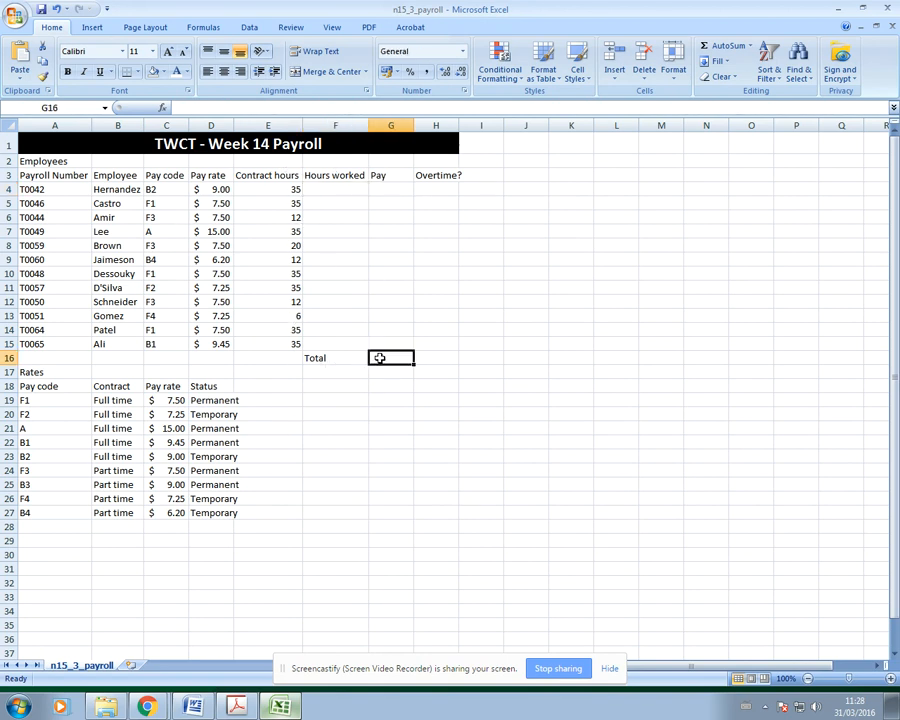
click(357, 428)
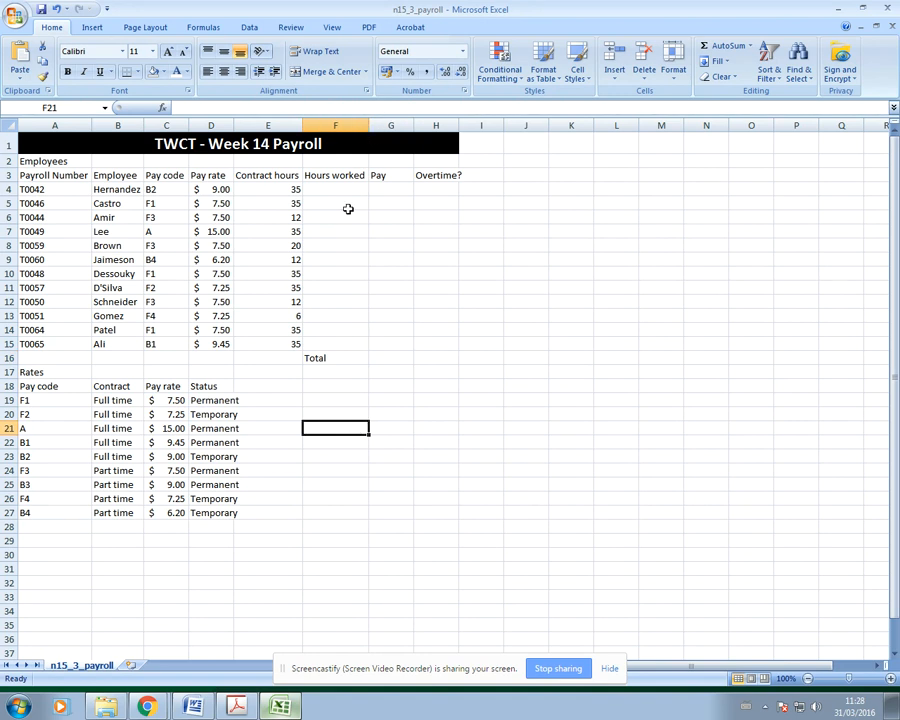
Step: Fill the Hours worked cells F4:F15 with light green
drag(325, 189, 335, 344)
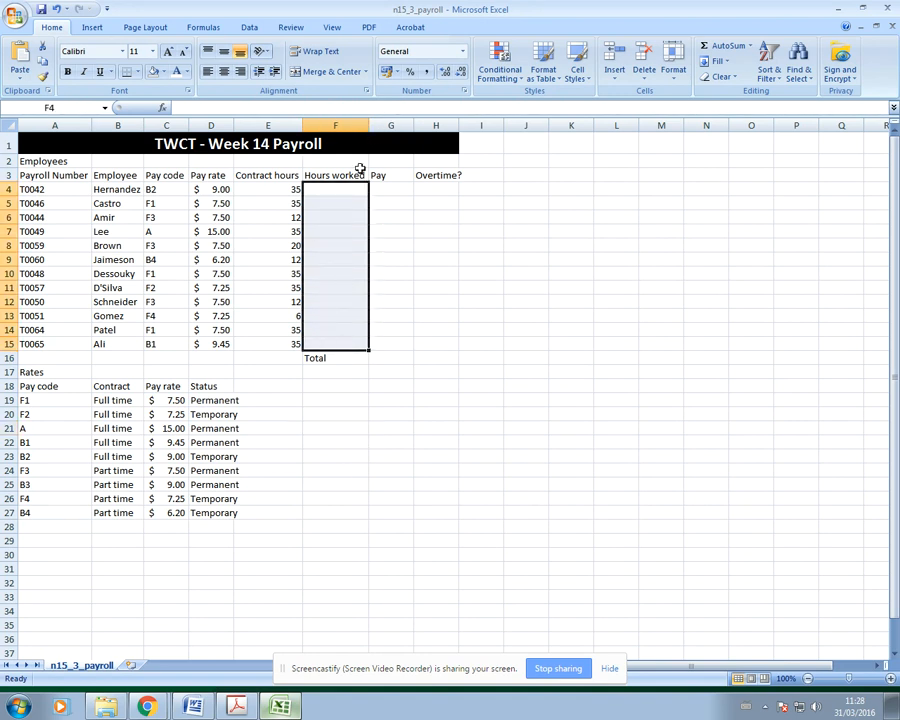
click(163, 72)
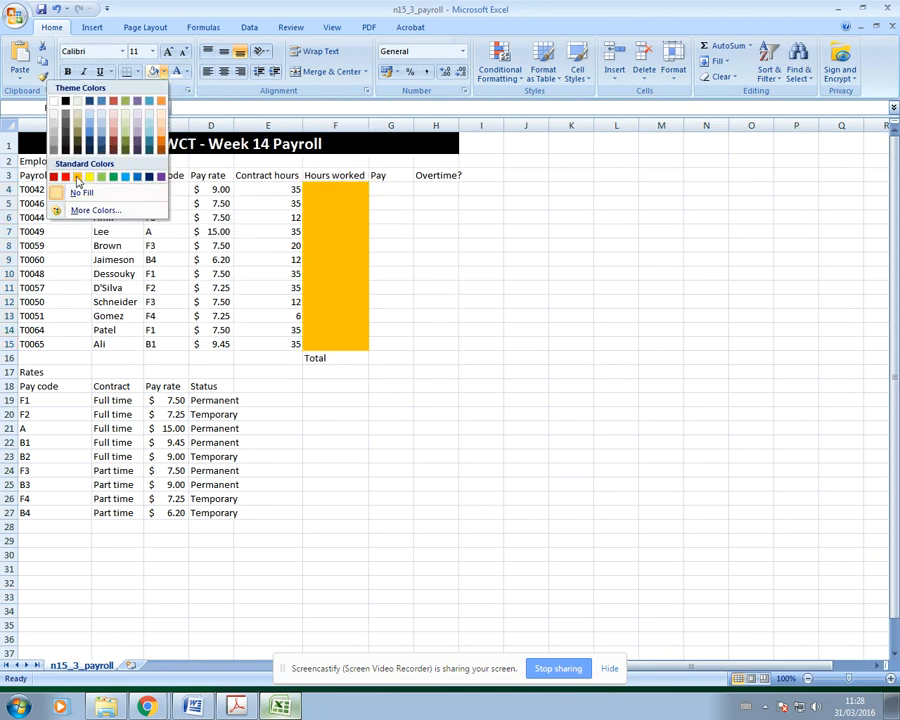
click(101, 177)
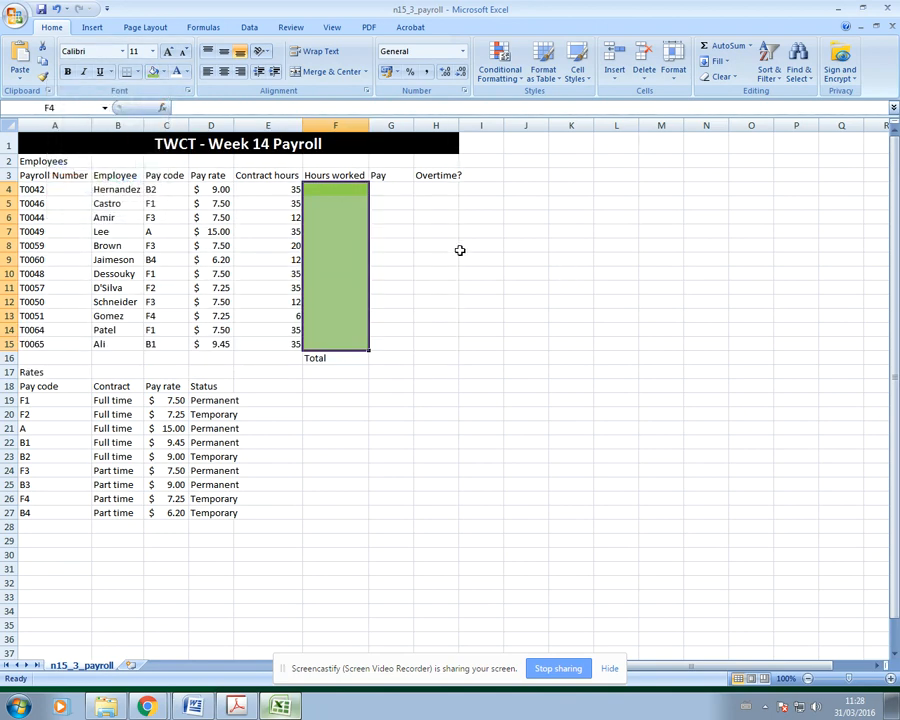
click(458, 249)
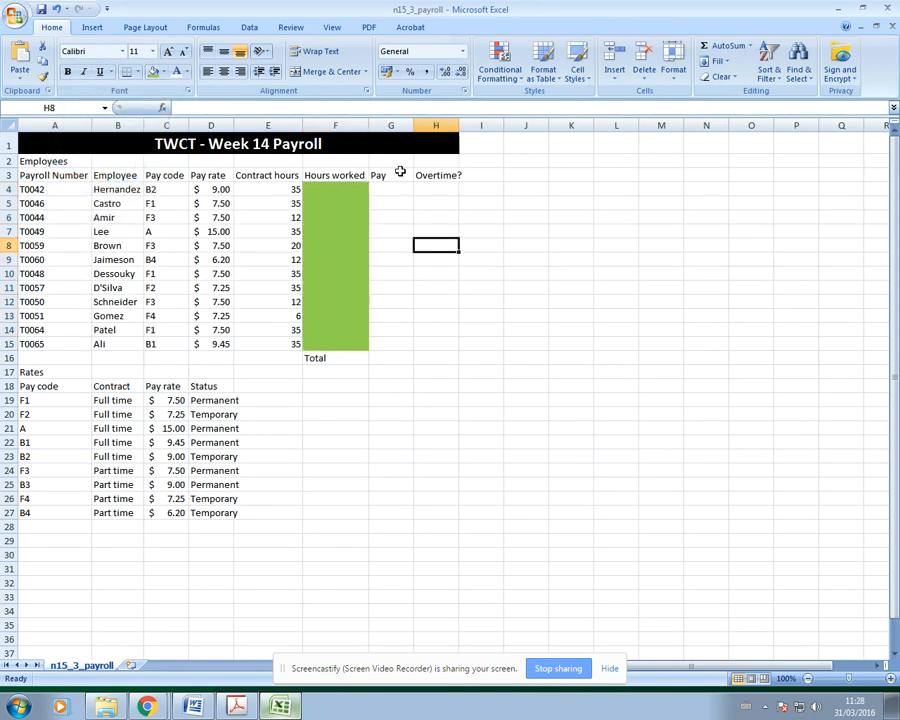
Step: Check cells F4, G4 and H4, then bring up the exam paper PDF
click(331, 188)
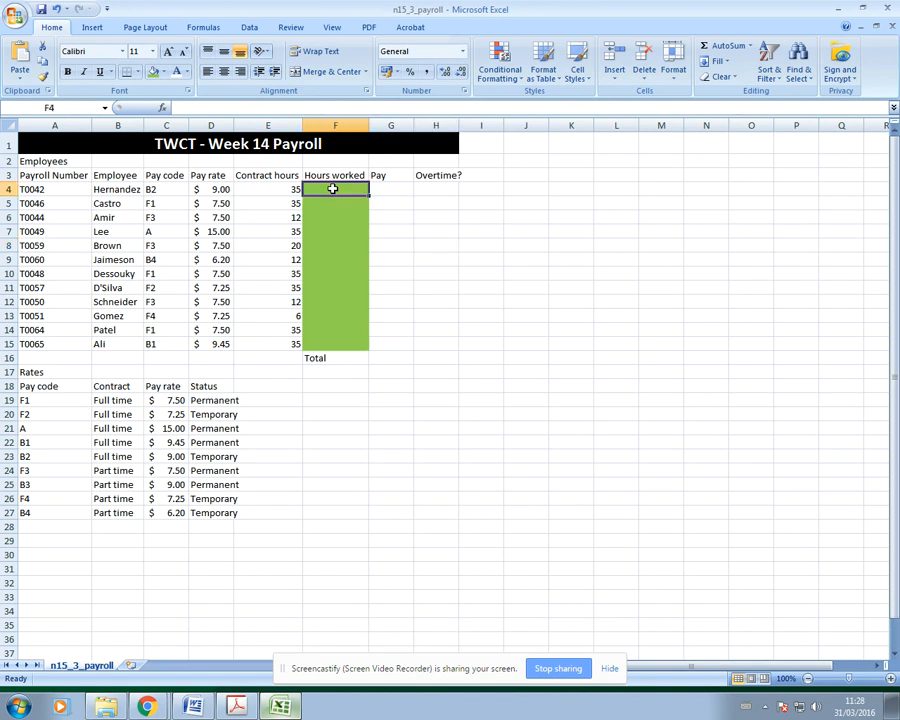
click(400, 190)
click(424, 184)
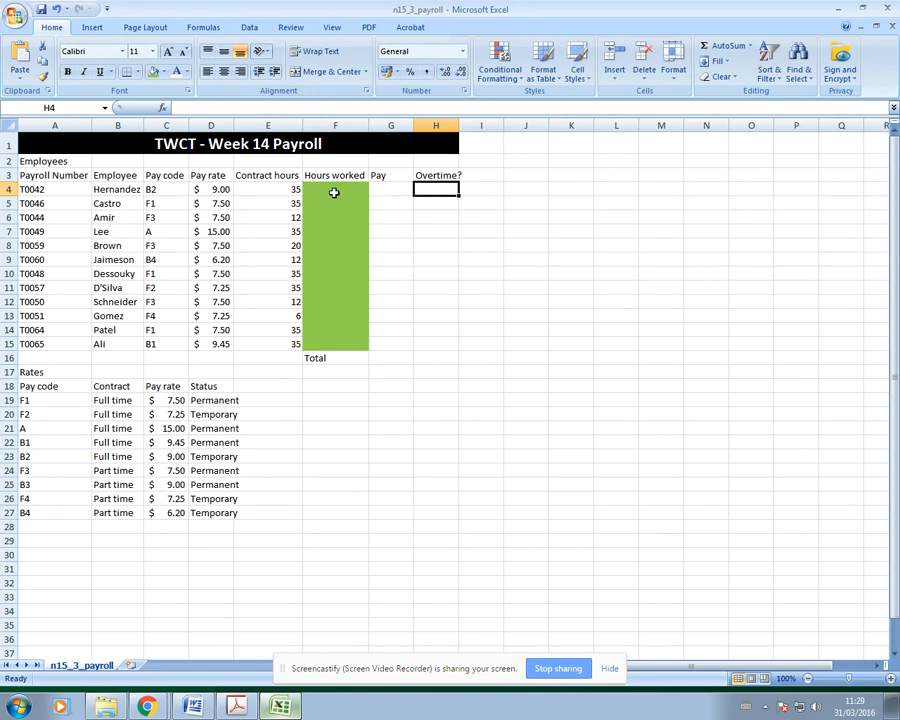
click(609, 668)
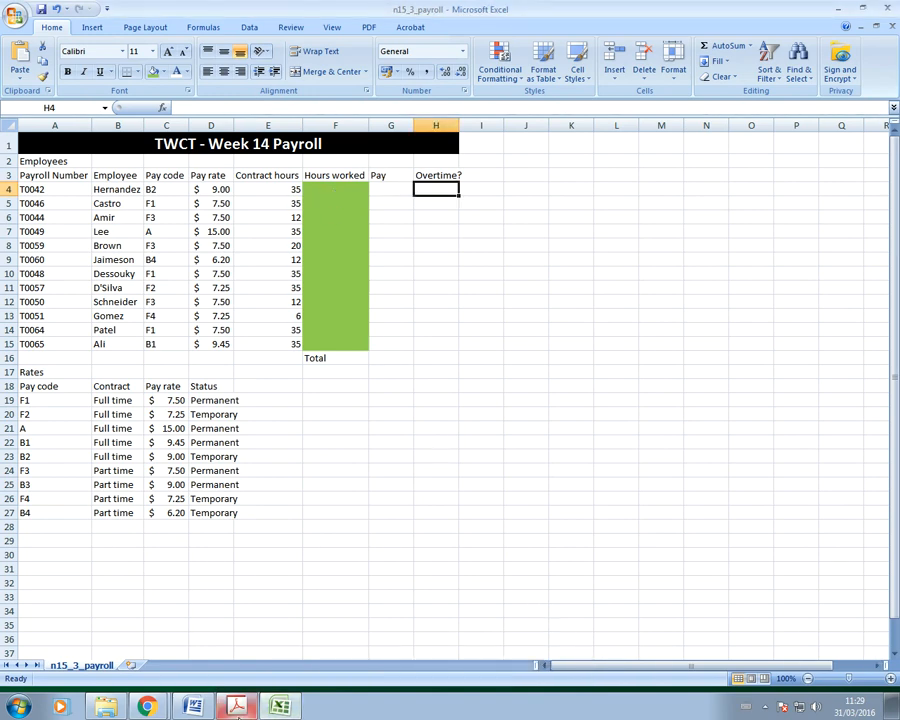
click(237, 708)
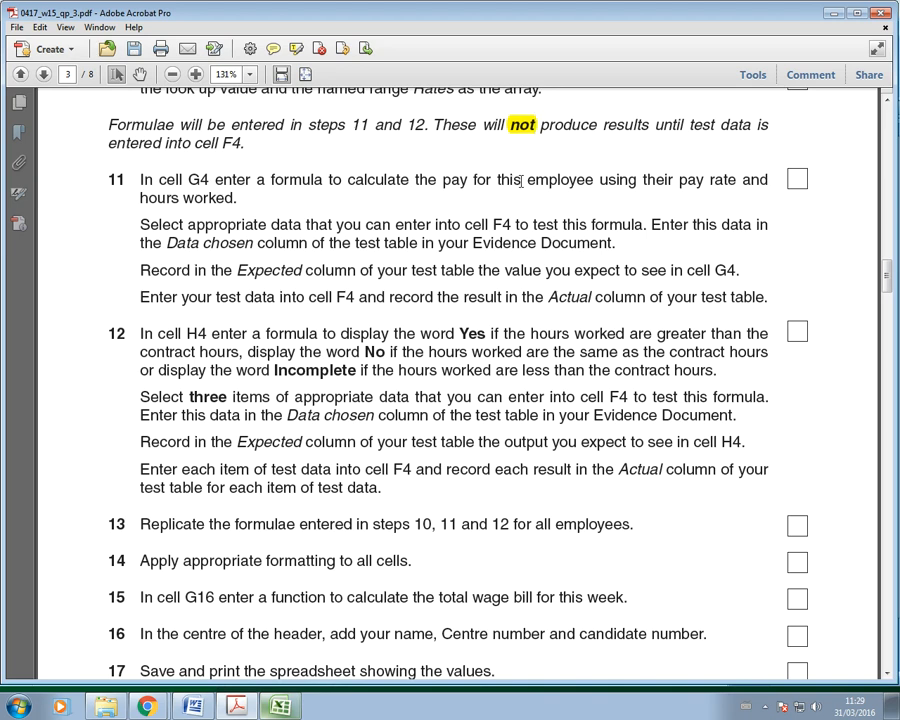
Step: Highlight 'pay rate', 'hours worked' and 'G4' in step 11, then return to Excel
drag(681, 180, 740, 181)
click(296, 48)
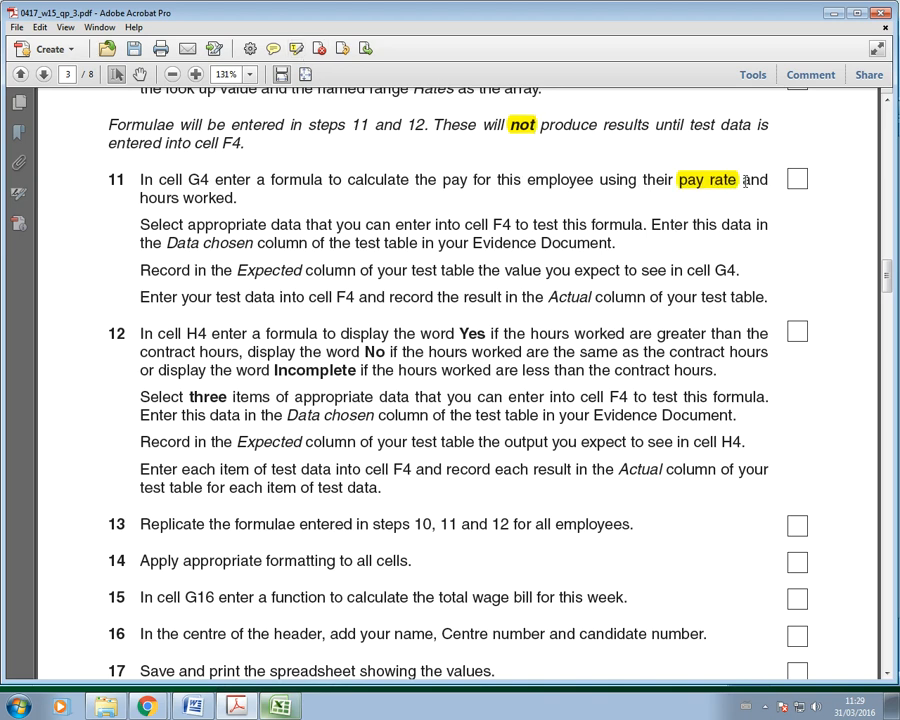
drag(140, 199, 213, 180)
click(296, 48)
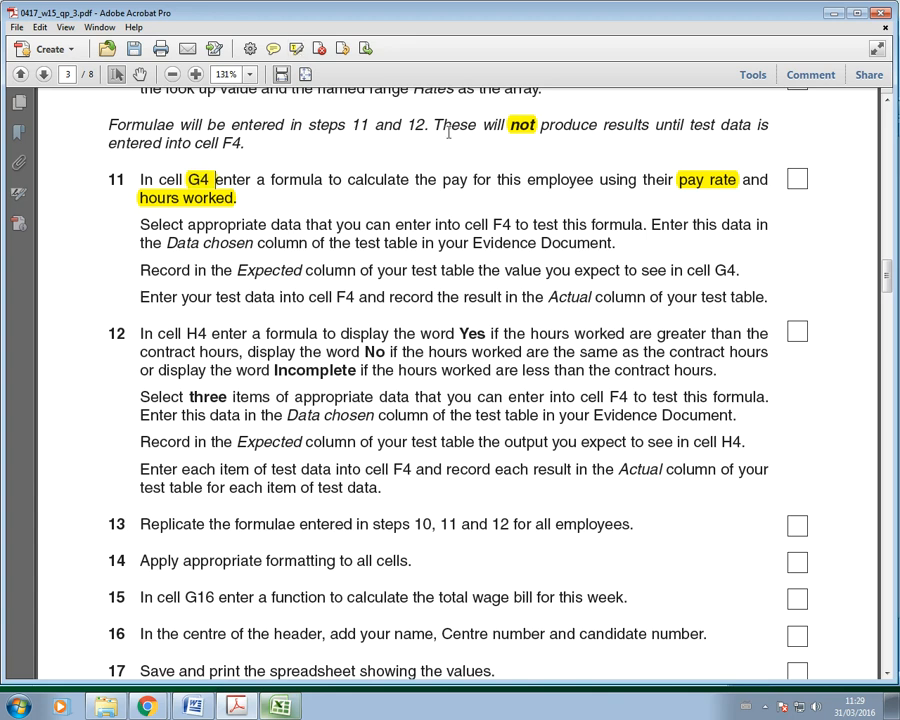
click(286, 710)
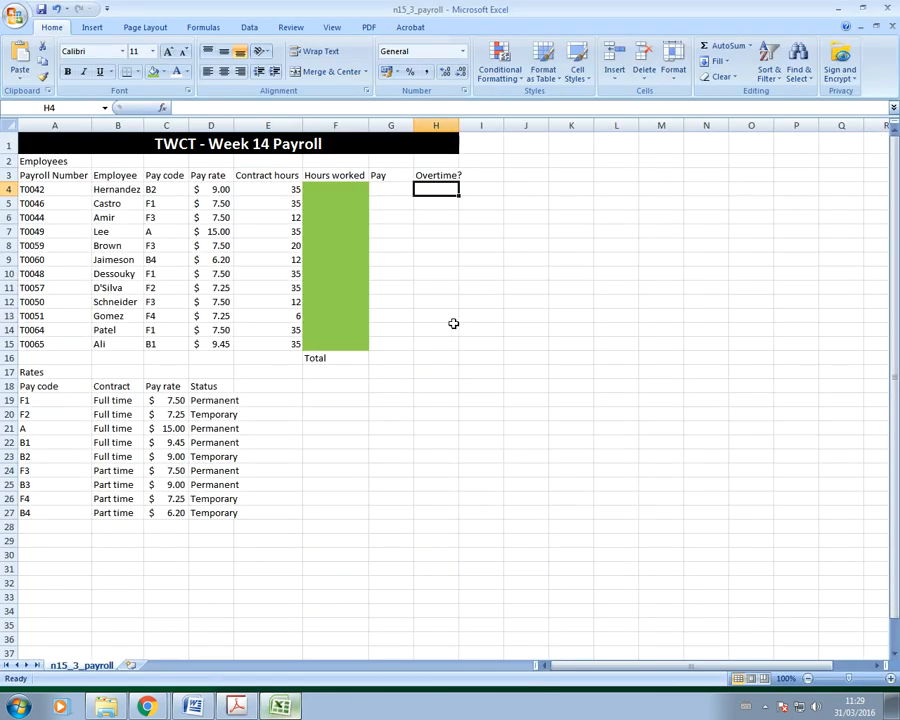
Step: Enter the formula =D4*F4 in G4 and fill it down through G15
click(397, 190)
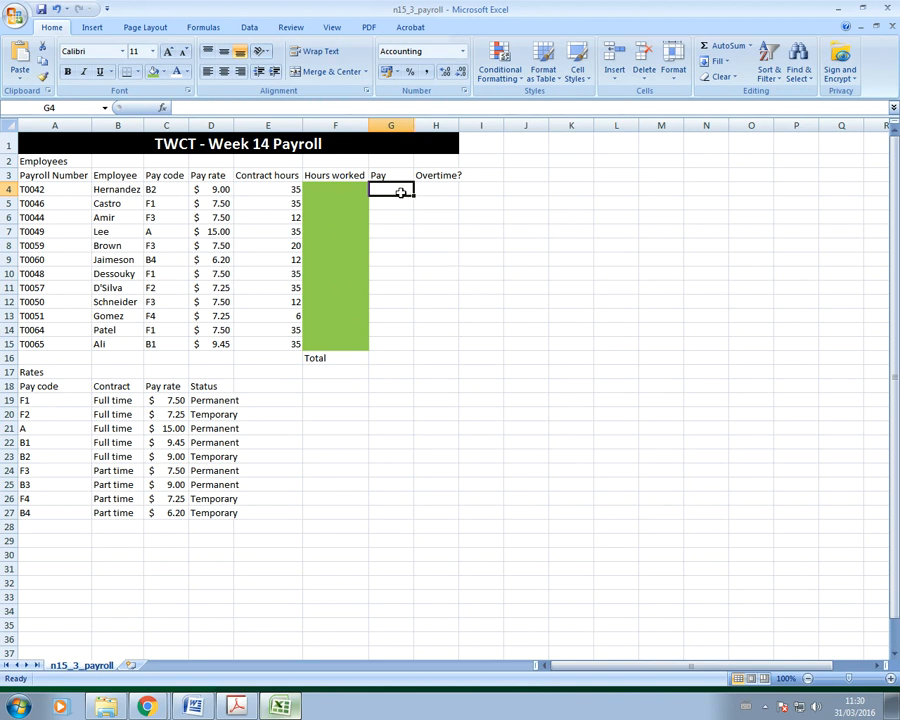
text(=)
click(210, 189)
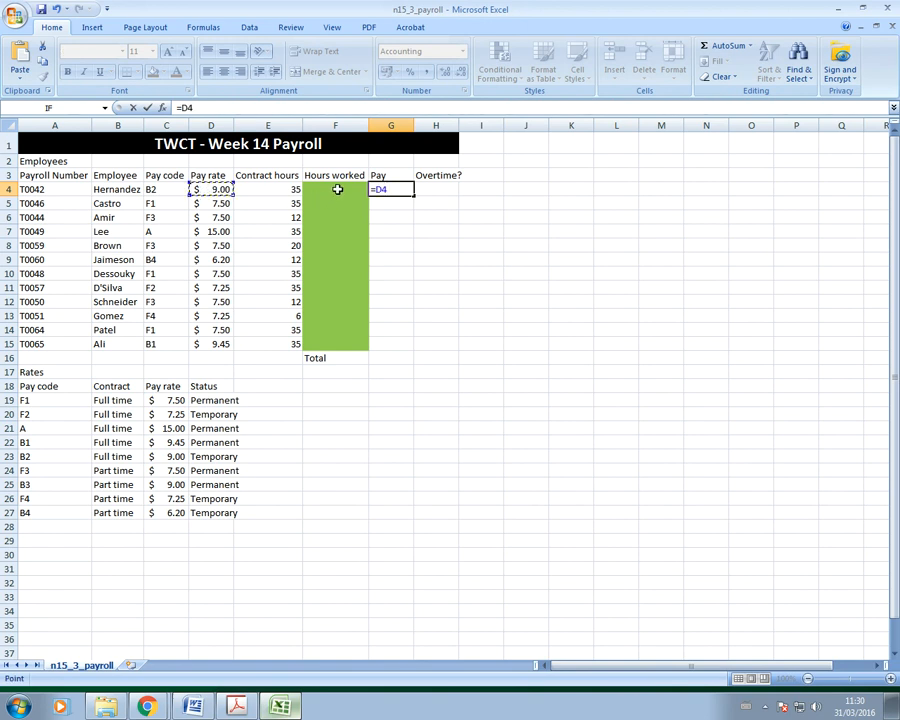
text(*)
click(337, 189)
key(Return)
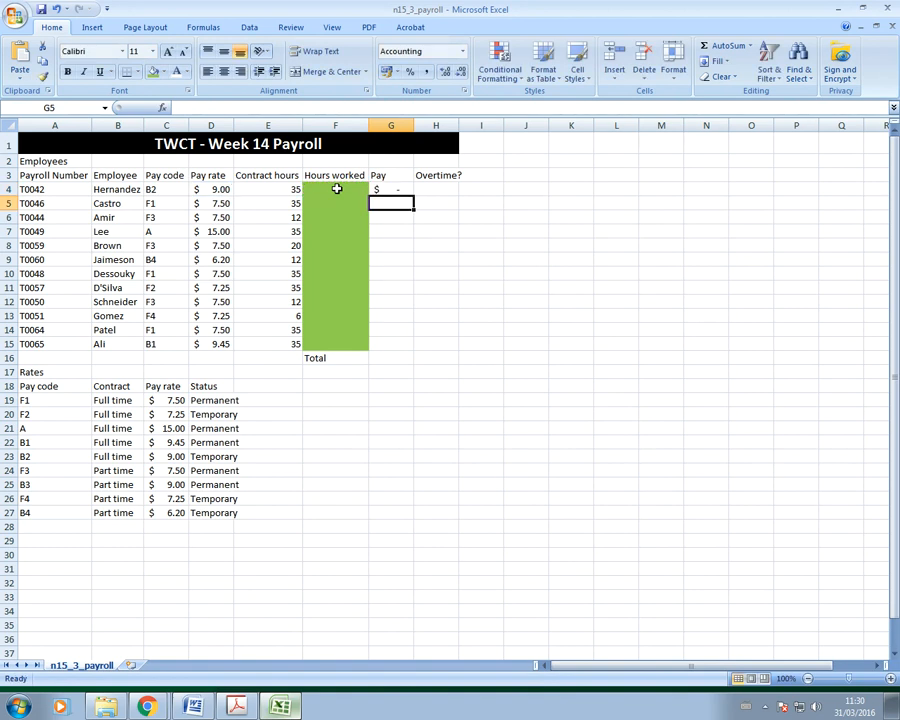
click(400, 189)
drag(413, 196, 411, 343)
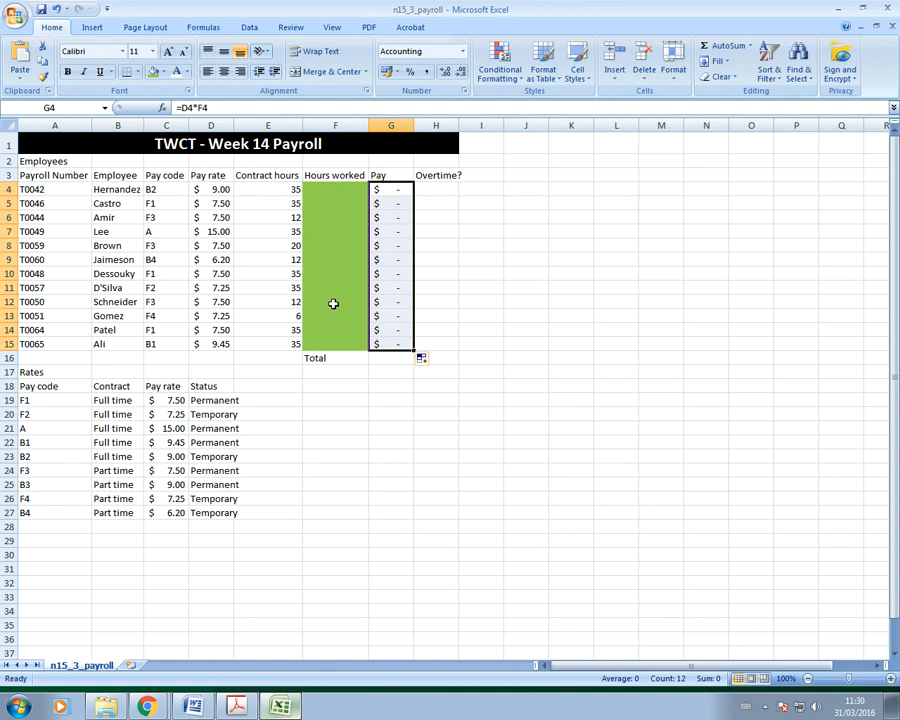
click(446, 527)
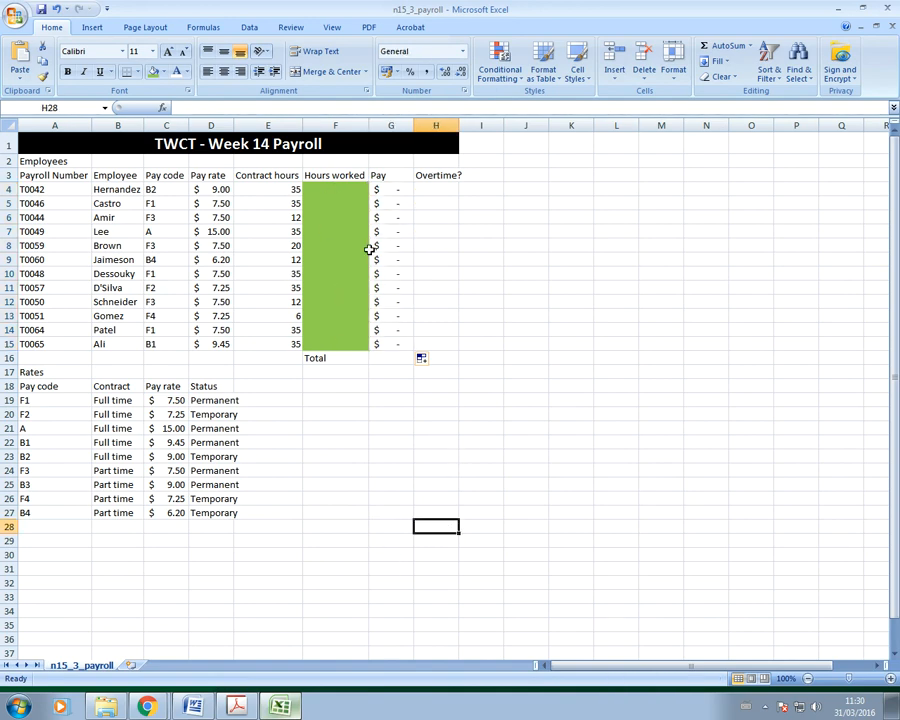
Step: Highlight step 11's first sentence about the G4 pay formula, then return to Excel
click(236, 707)
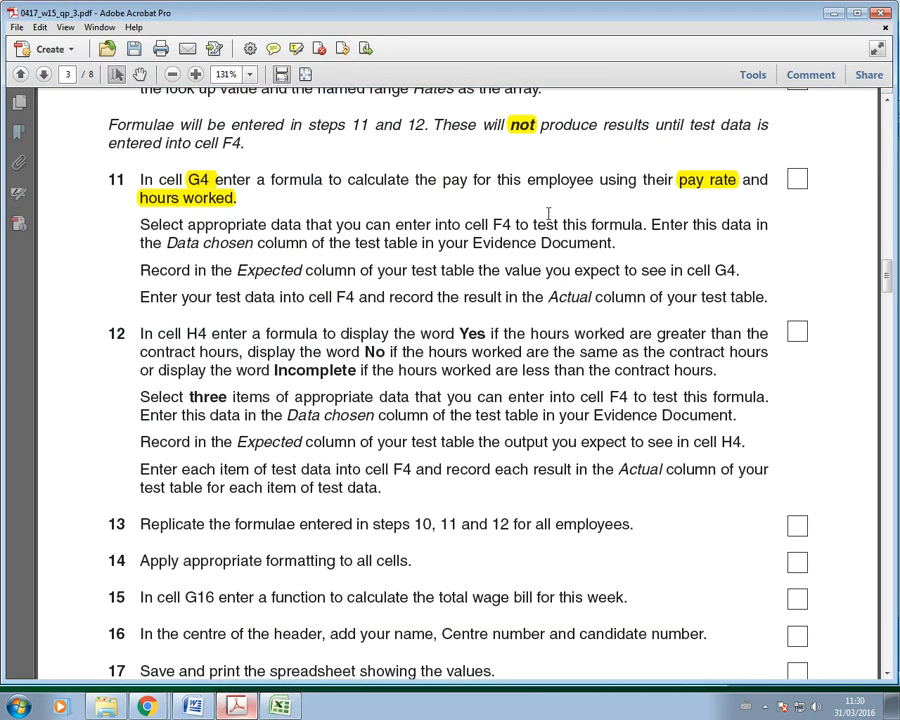
drag(257, 207, 257, 199)
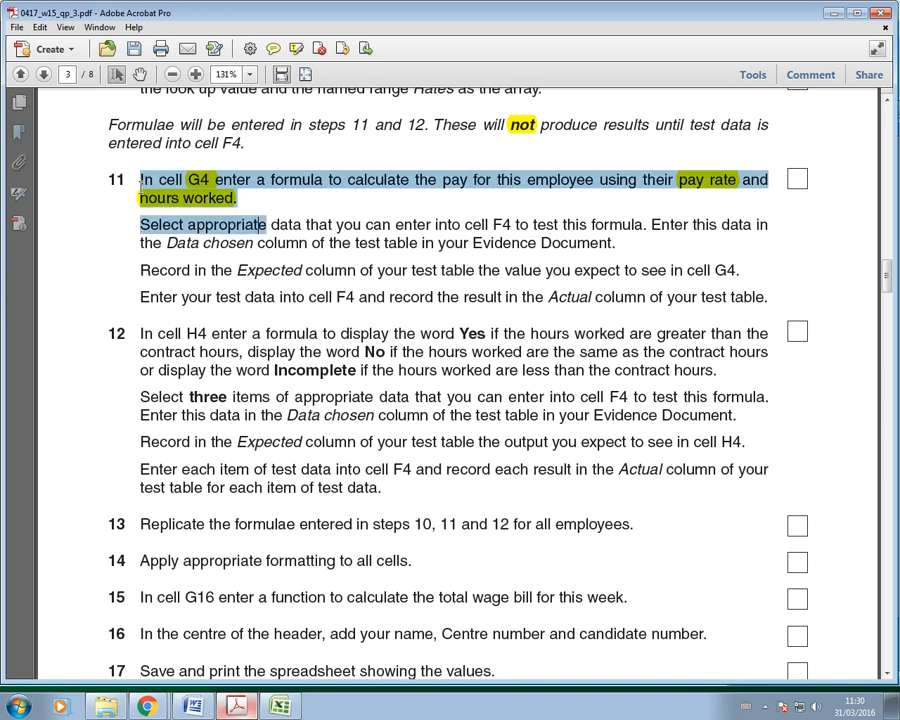
click(257, 203)
drag(249, 197, 140, 178)
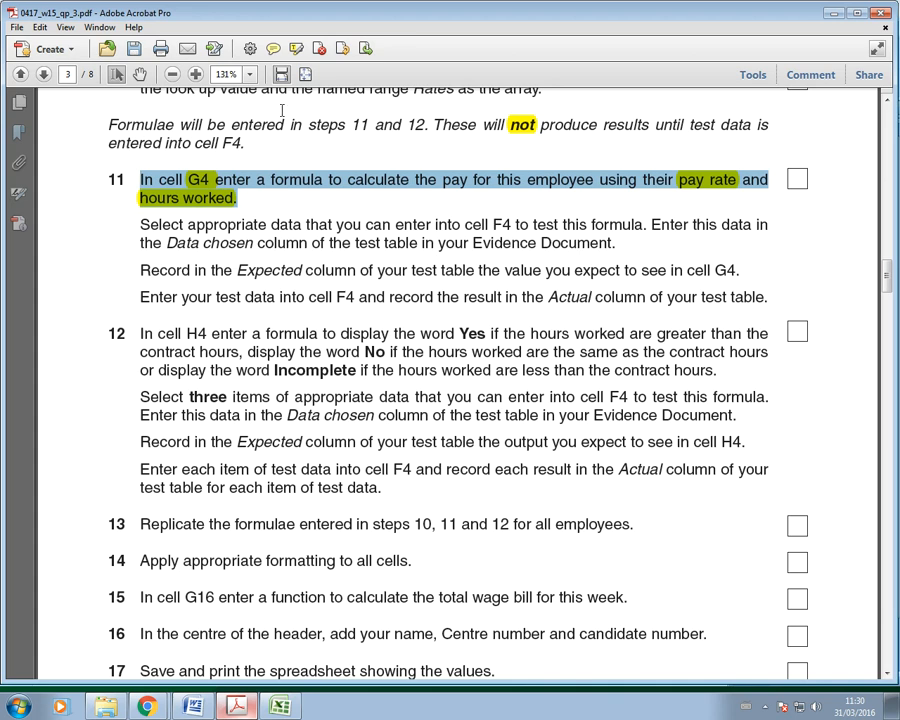
click(296, 48)
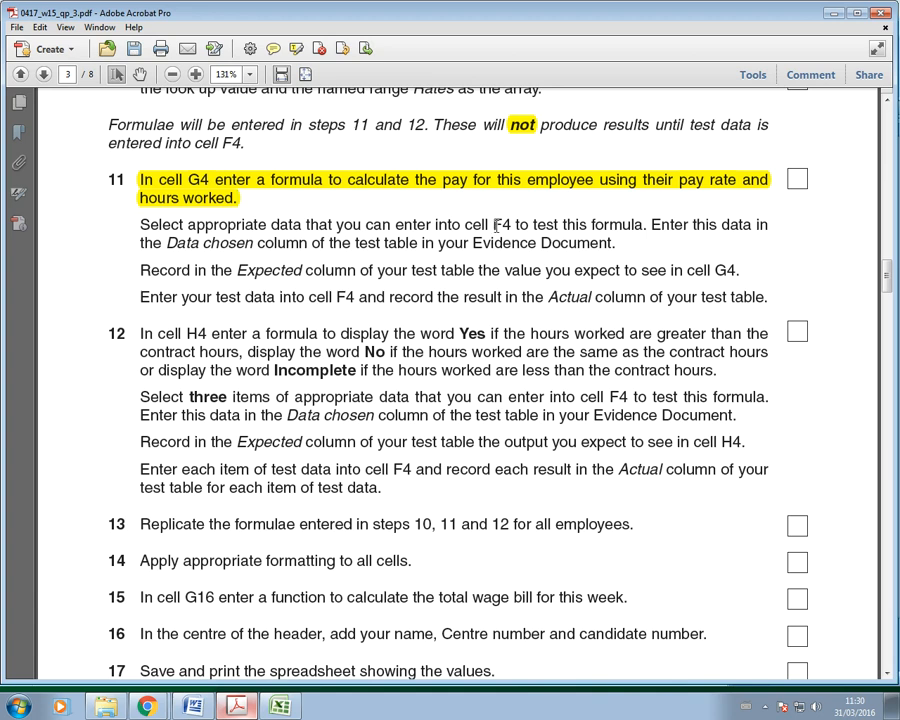
drag(495, 224, 514, 224)
click(281, 707)
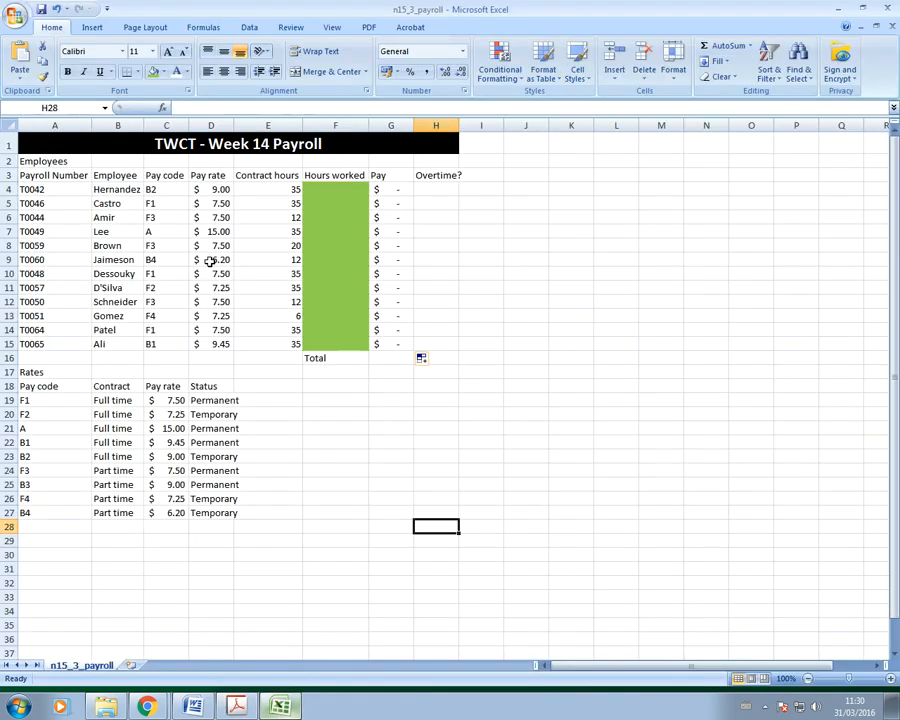
Step: Select cell F4 in Excel, then go to the Data chosen cell of Word's Step 11 table
click(331, 190)
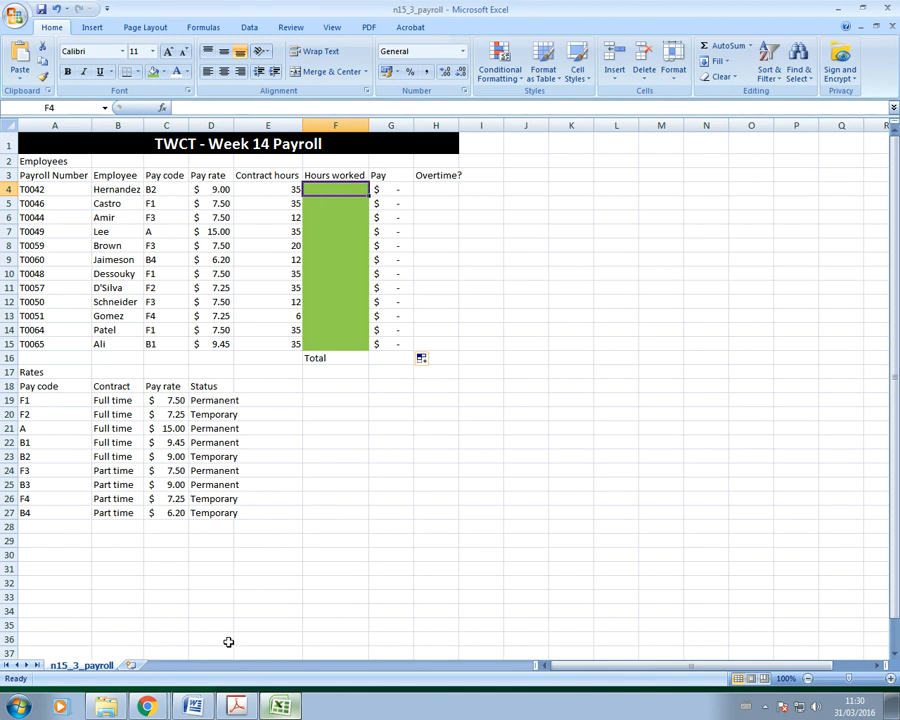
click(193, 706)
click(375, 319)
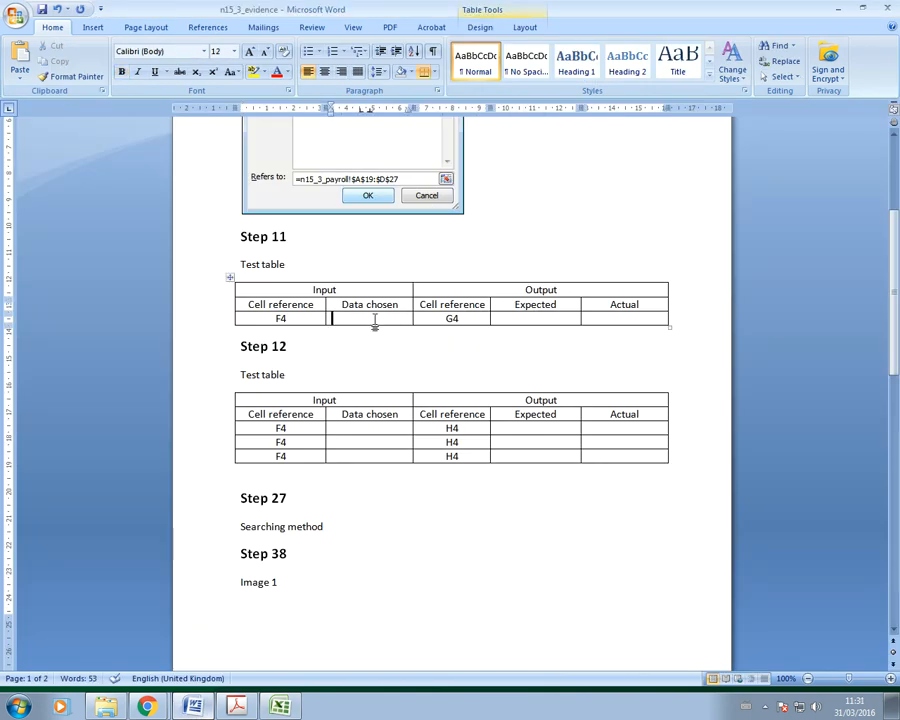
Step: Enter 10 as Step 11's data chosen for F4, then return to the exam paper
text(10)
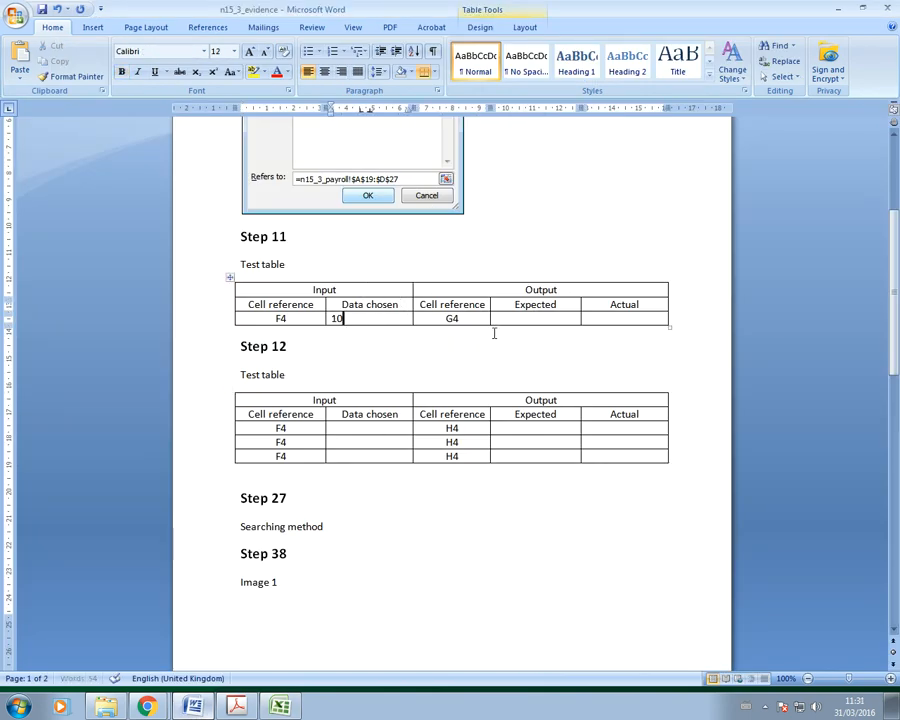
click(240, 708)
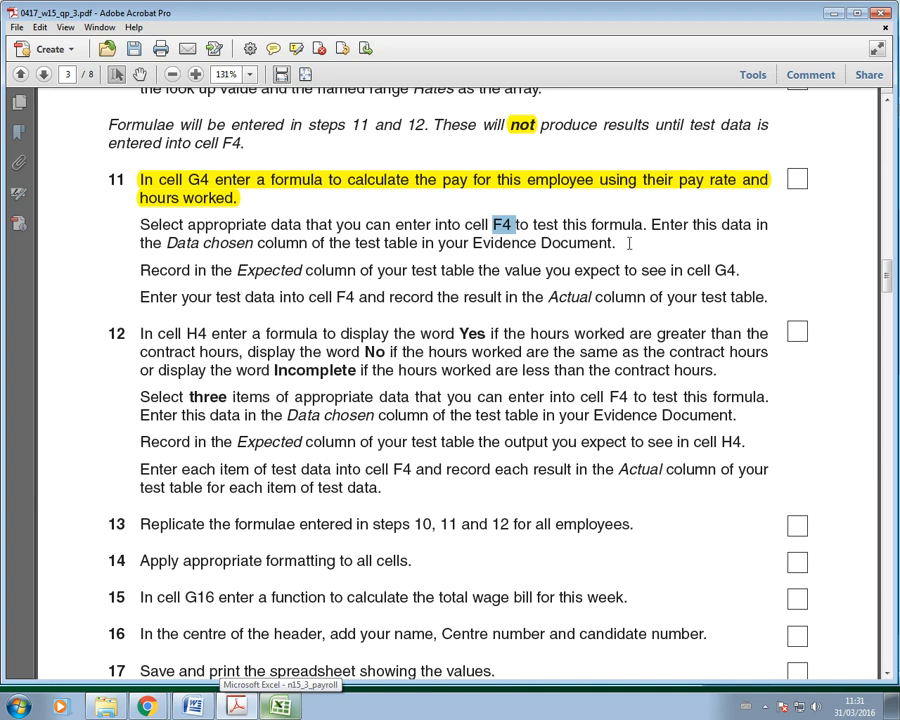
Step: Highlight step 11's paragraph on choosing F4 test data, then switch back to Excel
drag(629, 246, 76, 229)
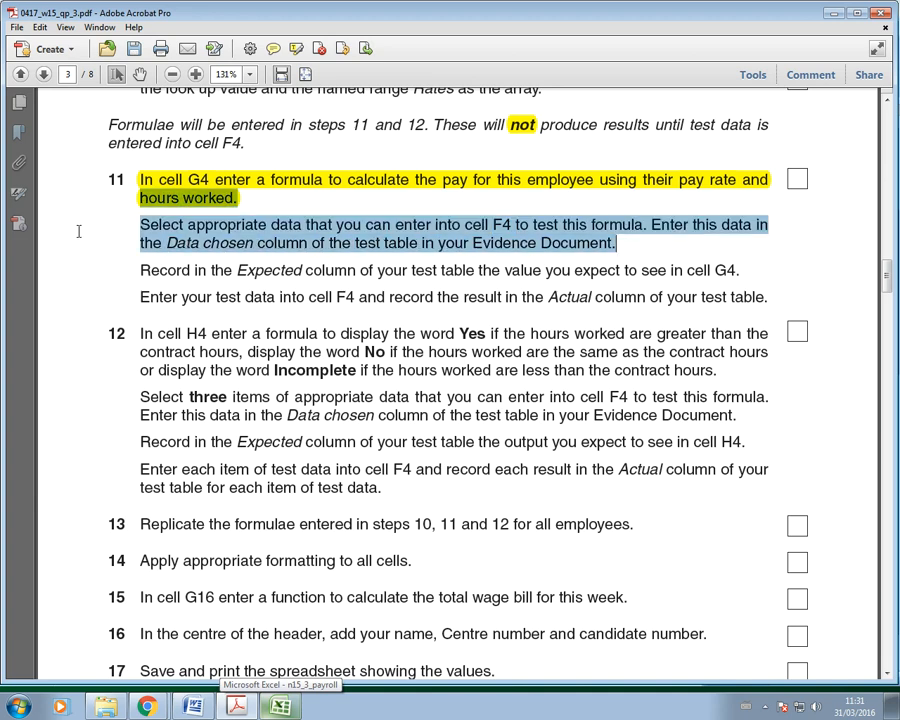
click(296, 48)
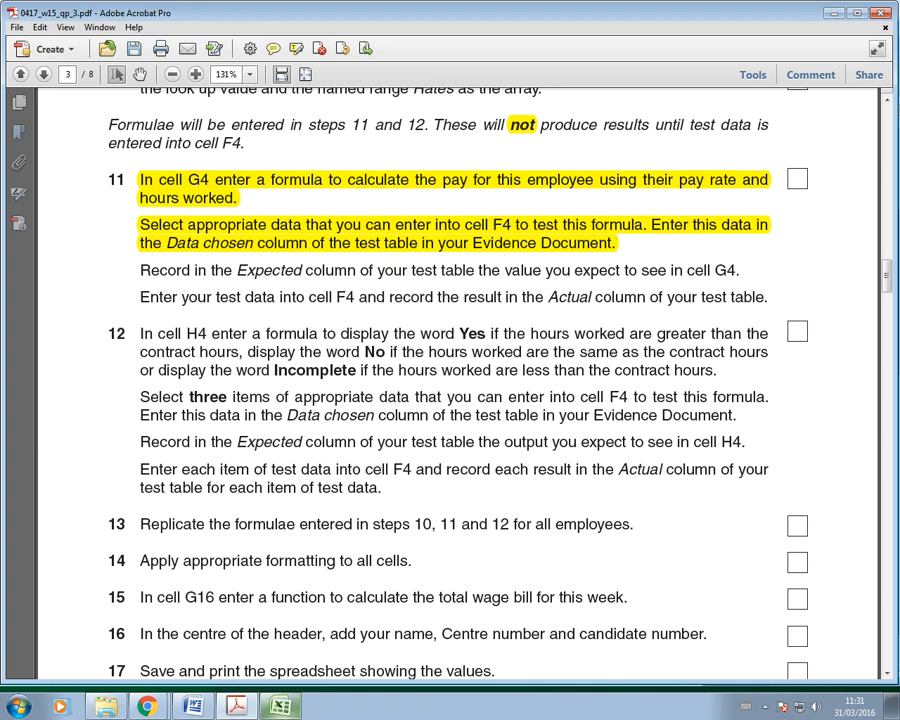
click(280, 706)
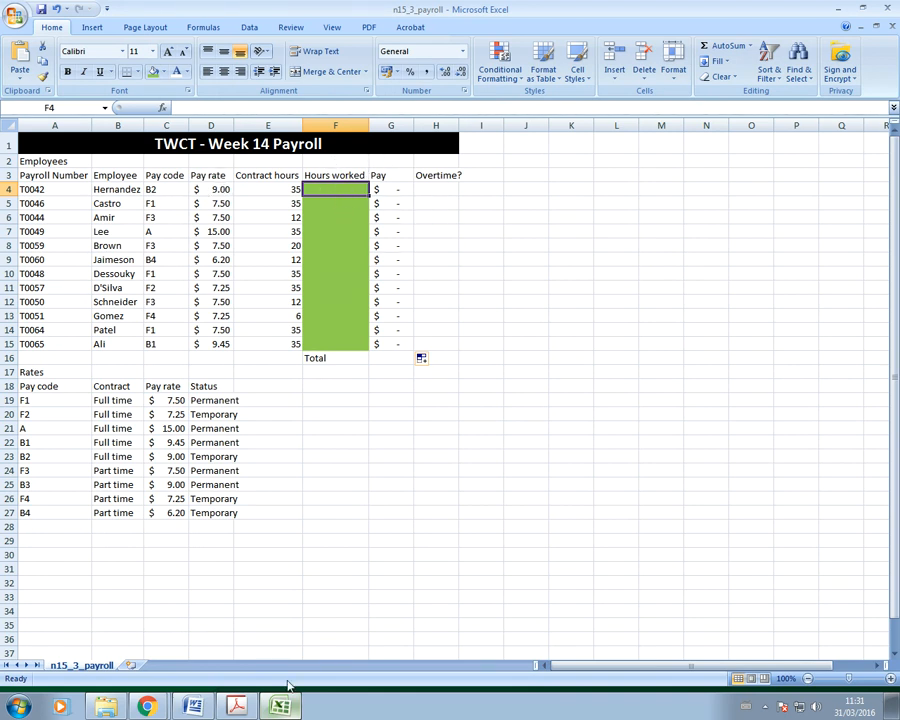
Step: Type $90 in the Expected cell of Word's Step 11 test table
click(194, 707)
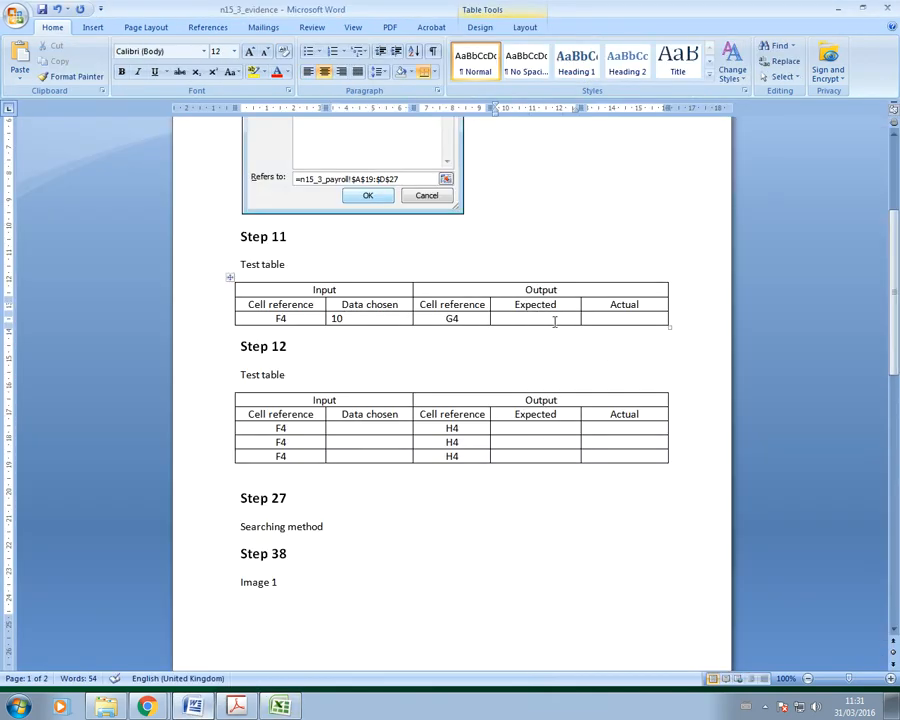
text(90)
key(Left)
key(Left)
text($)
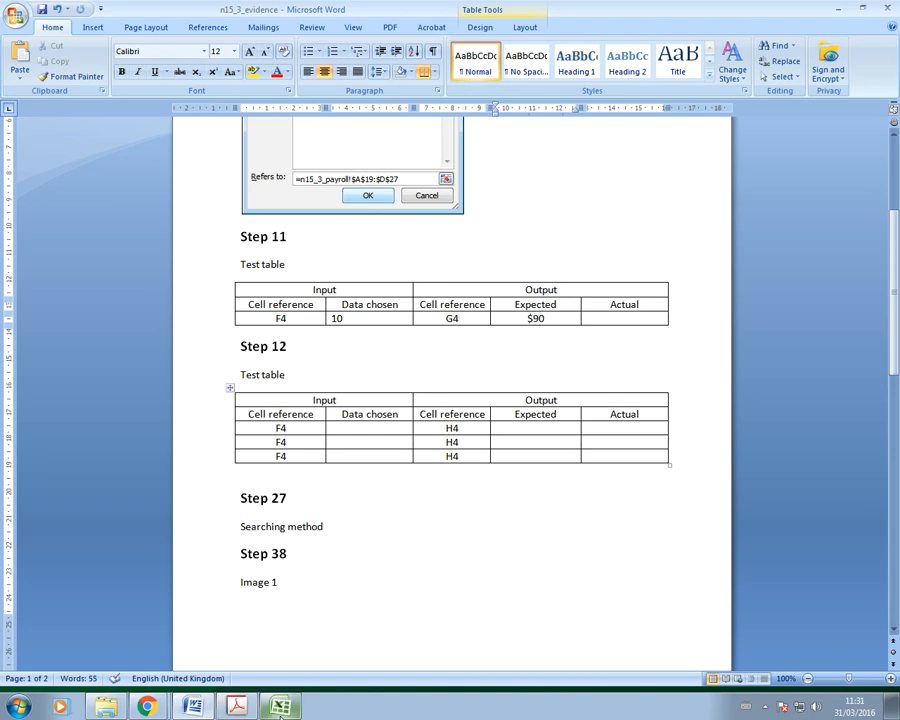
Step: Highlight step 11's 'Record in the Expected column' sentence, then return to the payroll workbook
key(alt+Tab)
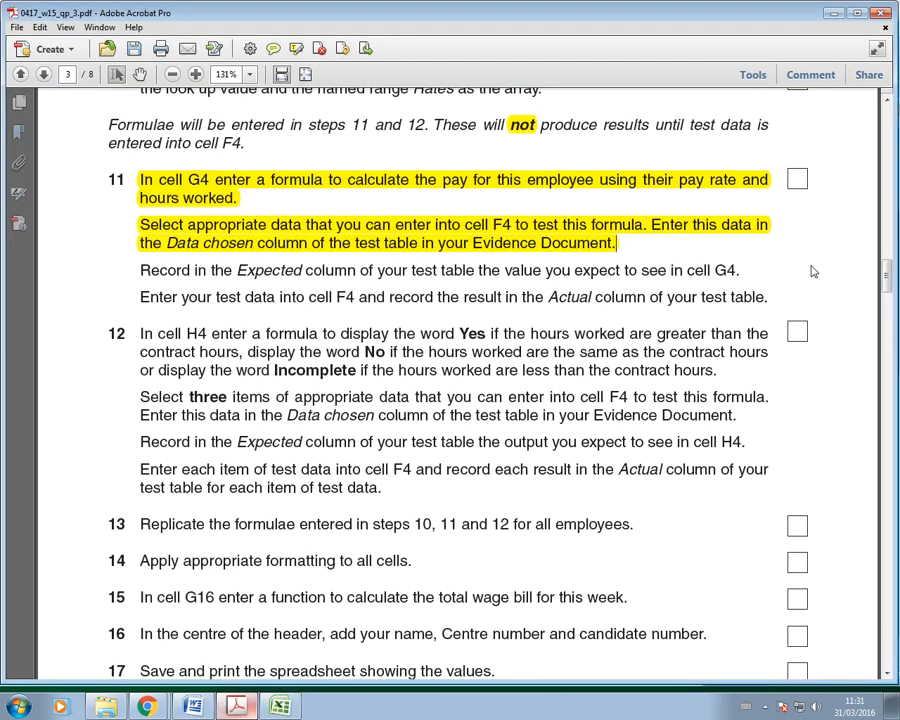
drag(745, 270, 174, 270)
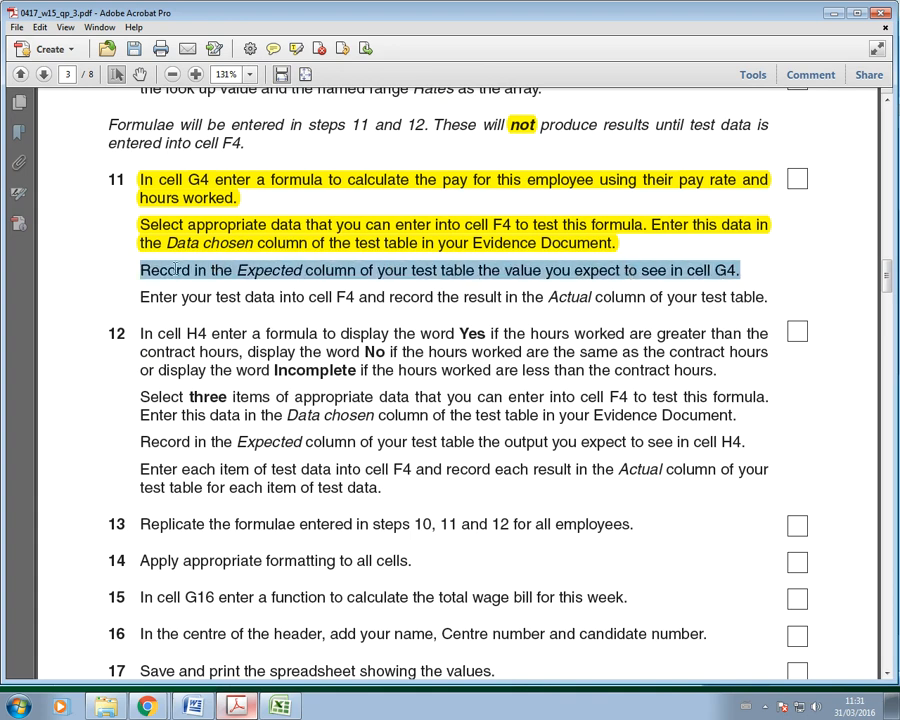
click(296, 48)
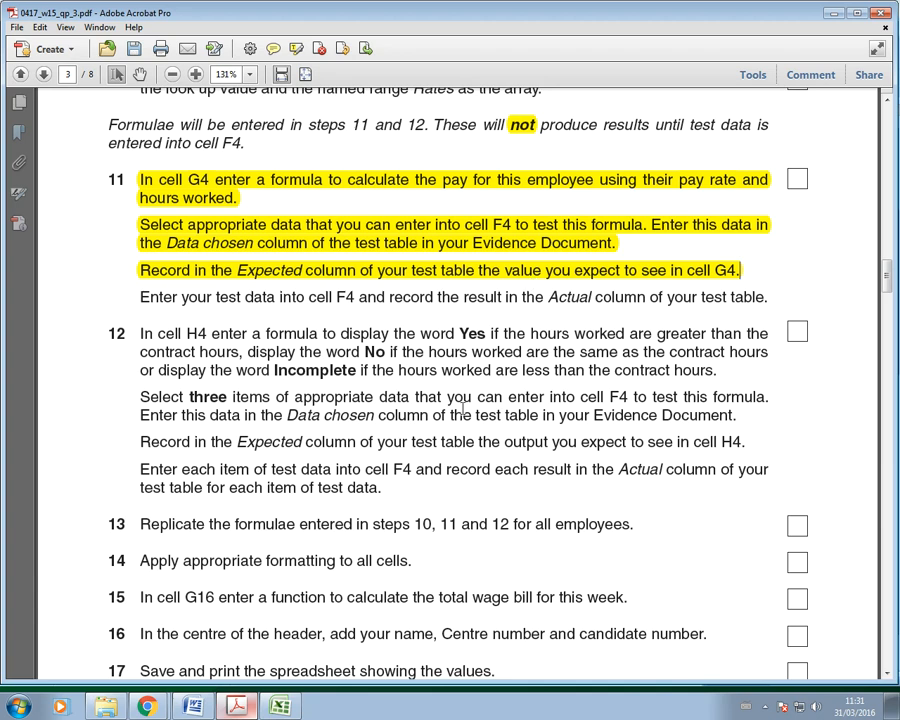
key(alt+Tab)
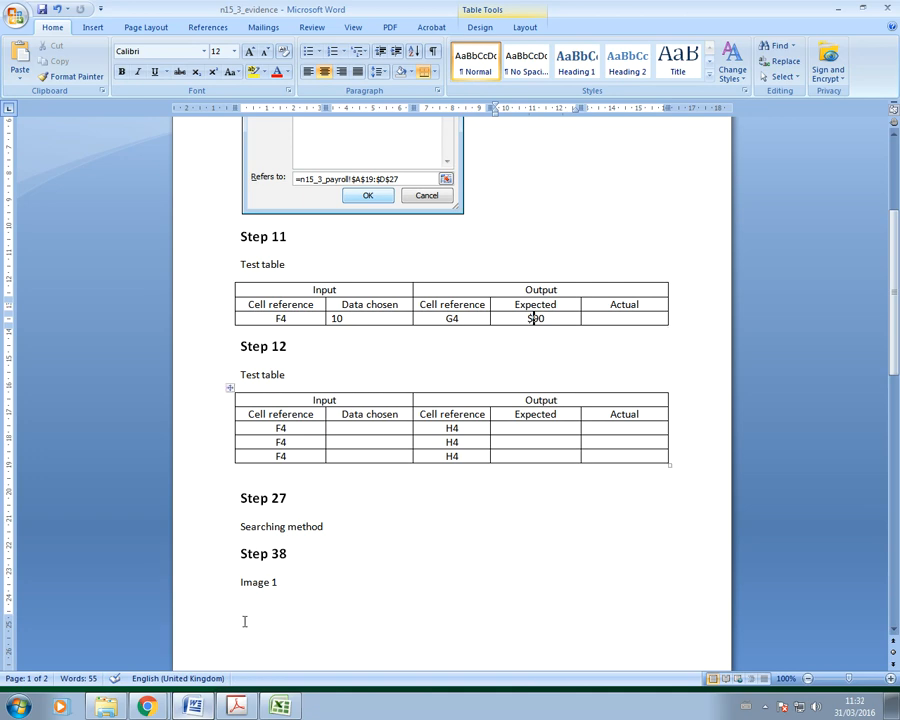
key(alt+Tab)
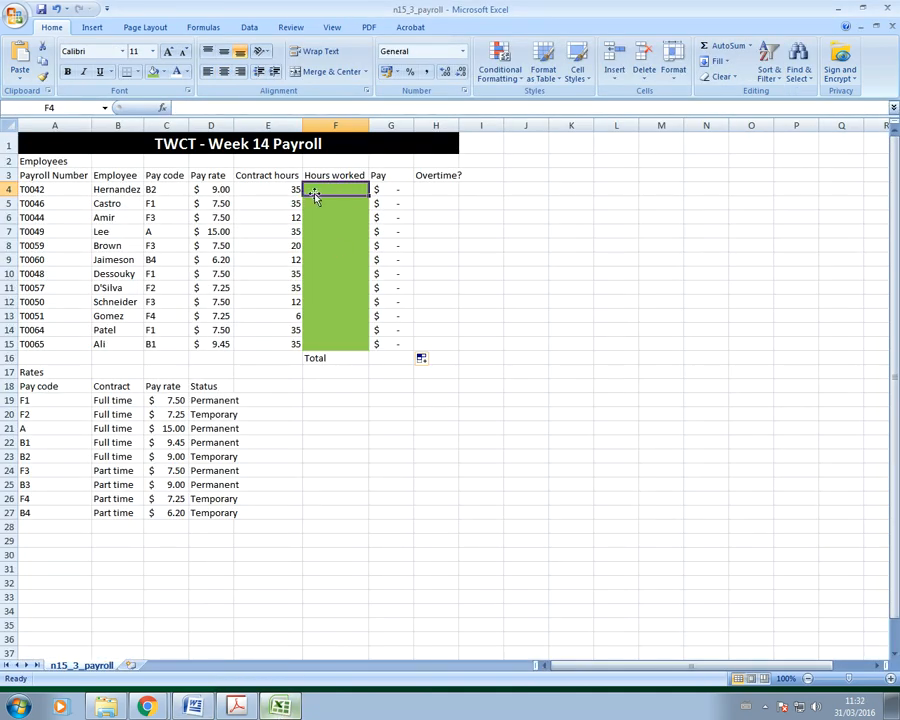
Step: Enter 10 hours in F4 so G4's pay shows $90.00, then return to the Word evidence document
text(10)
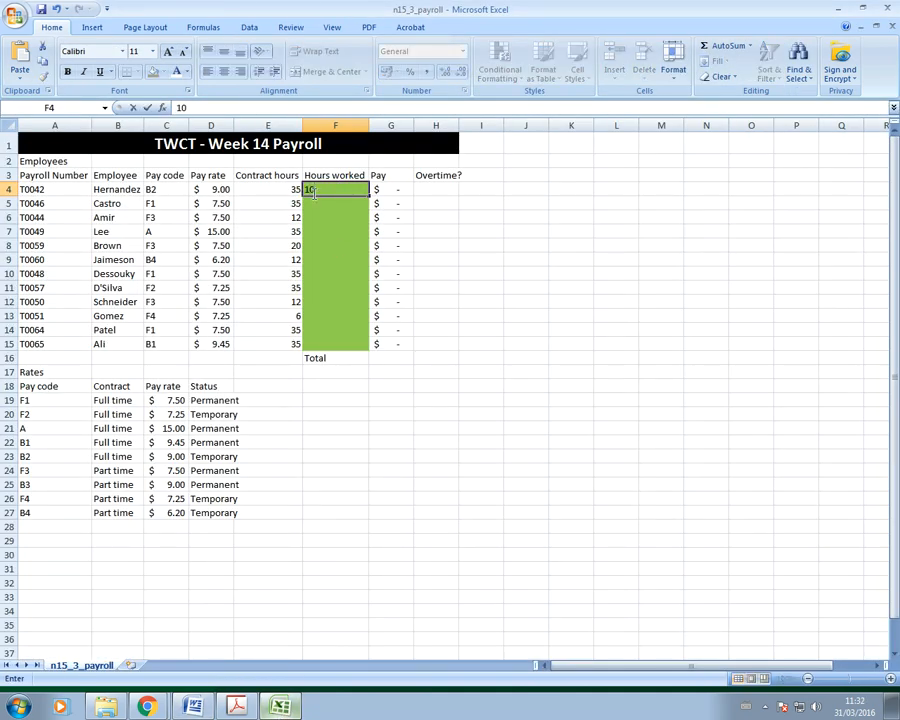
key(Return)
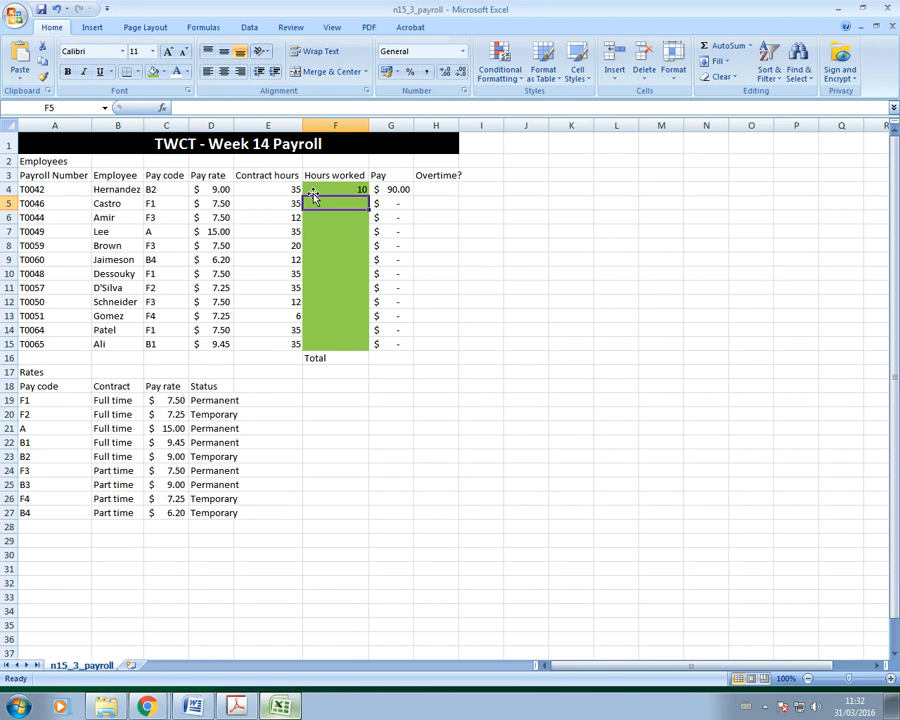
click(383, 189)
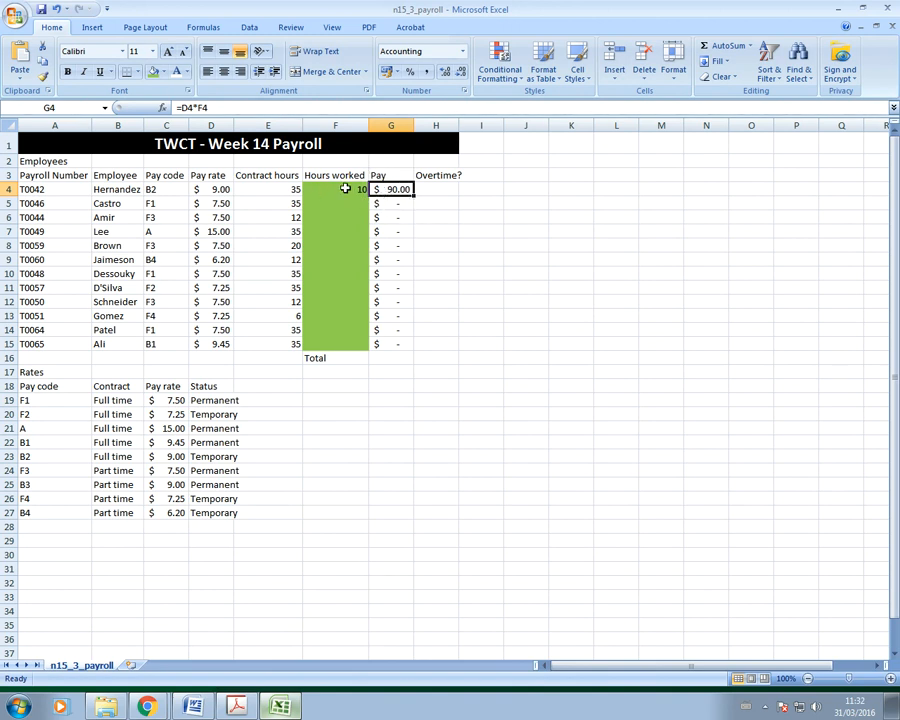
click(208, 708)
click(624, 318)
Step: Copy $90 from Step 11's Expected cell into its Actual cell
drag(557, 320, 527, 327)
key(ctrl+c)
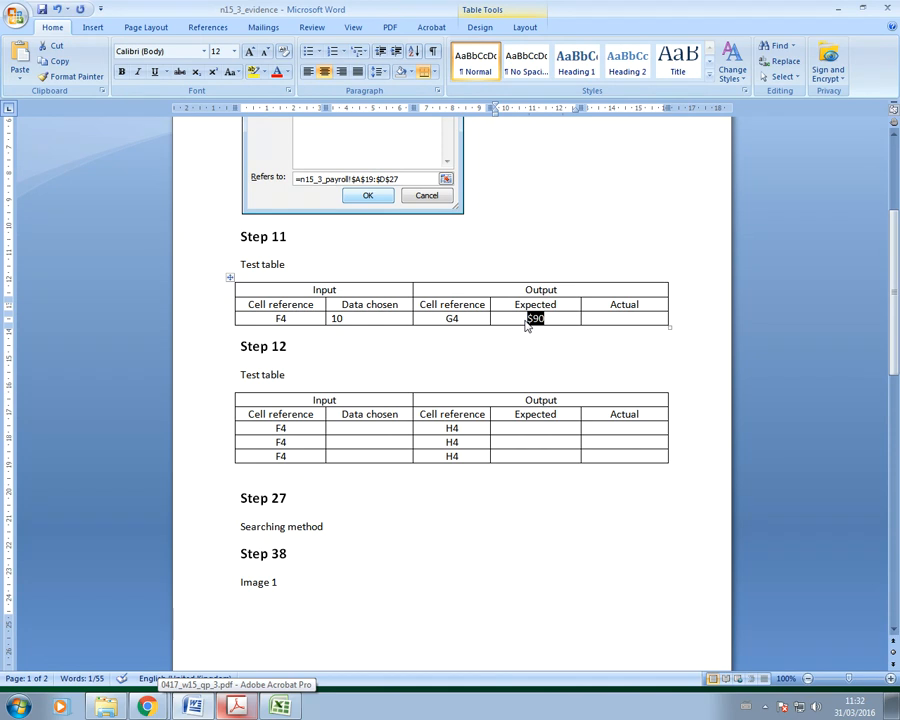
click(628, 318)
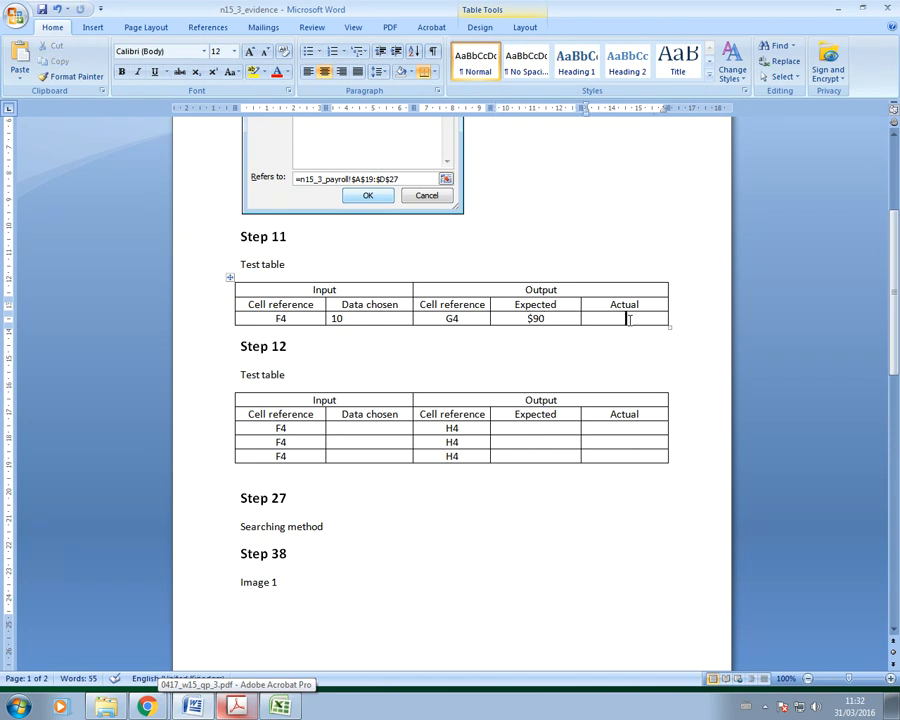
key(ctrl+v)
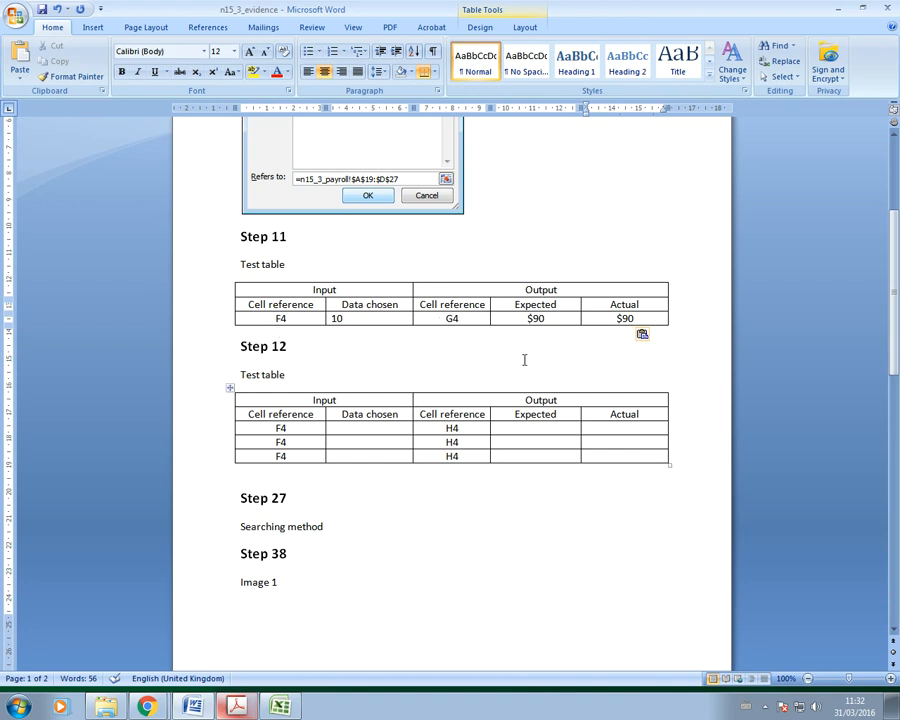
click(595, 349)
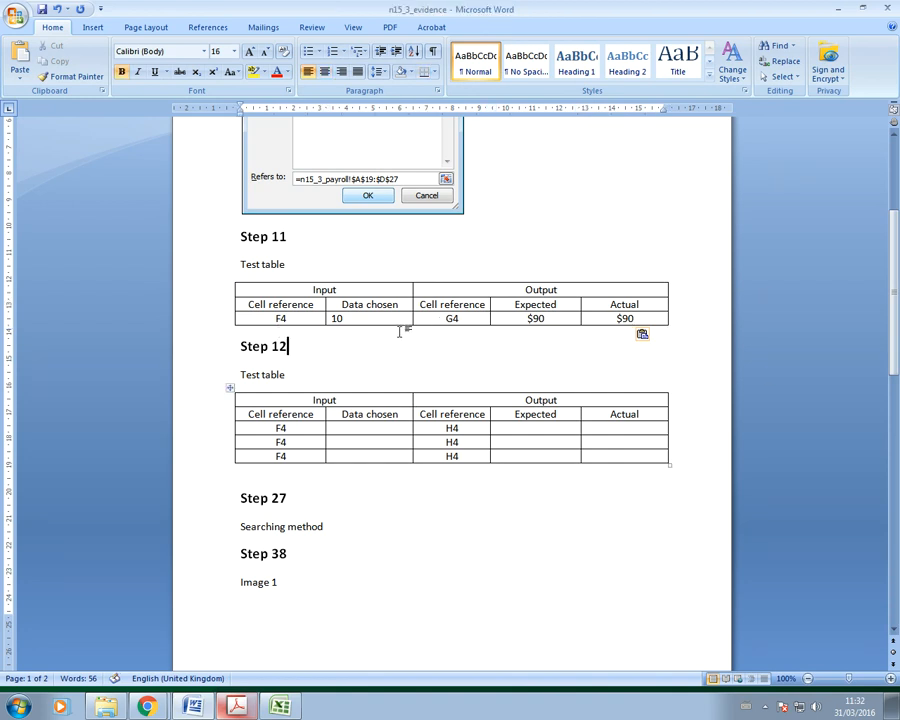
Step: Highlight step 11's sentence about entering F4 test data in yellow in the exam PDF
click(236, 706)
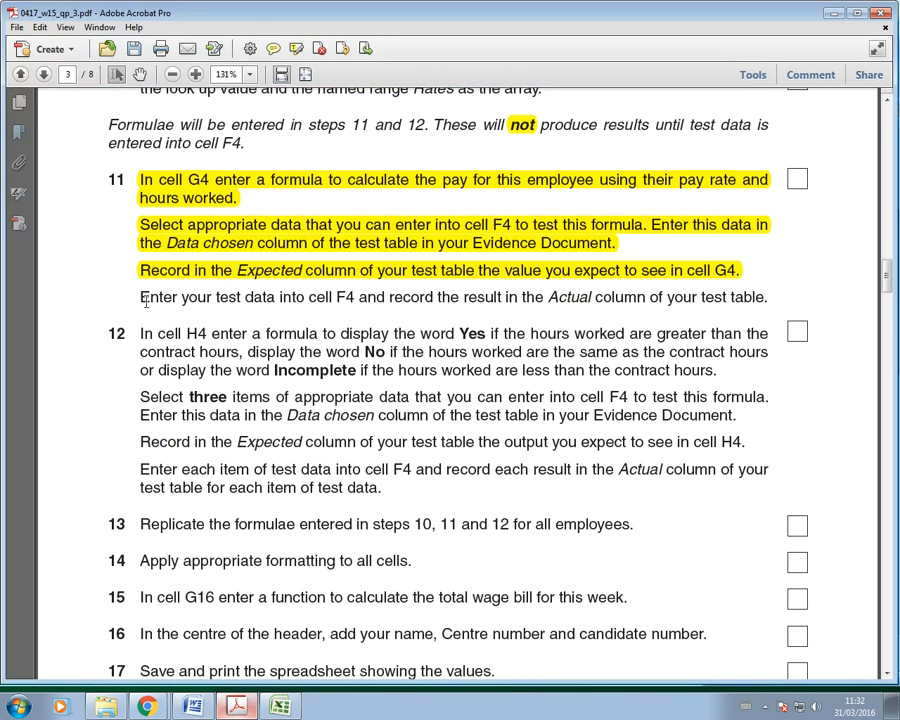
drag(142, 296, 773, 302)
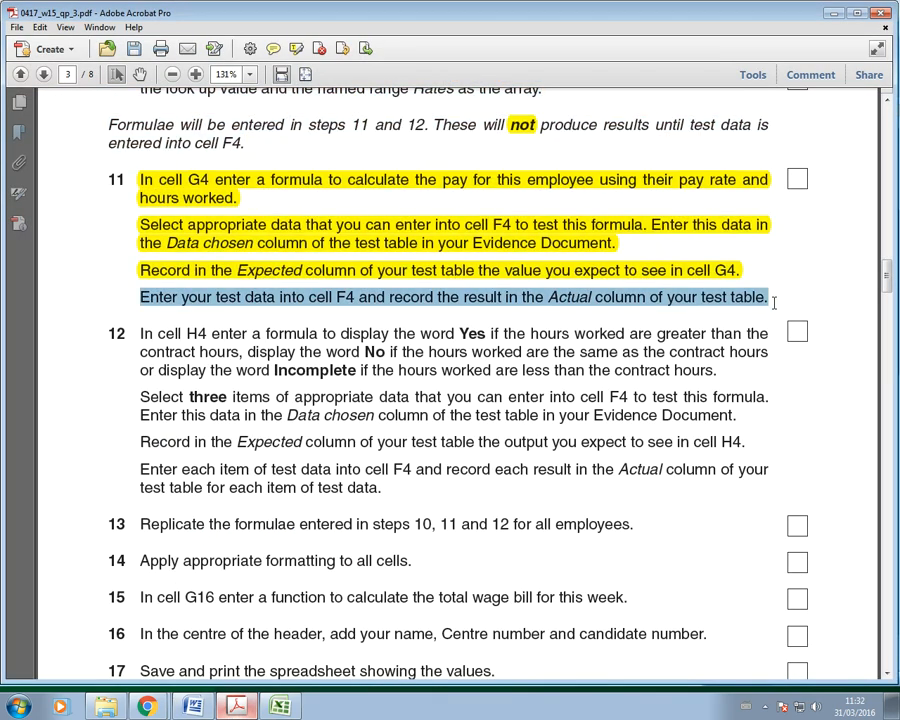
click(296, 48)
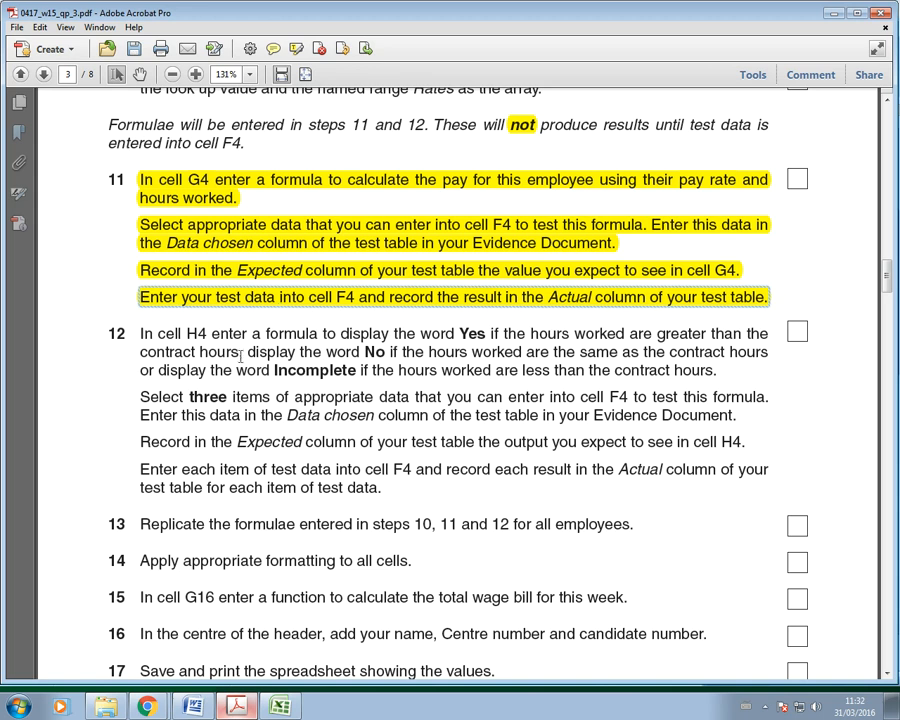
click(180, 331)
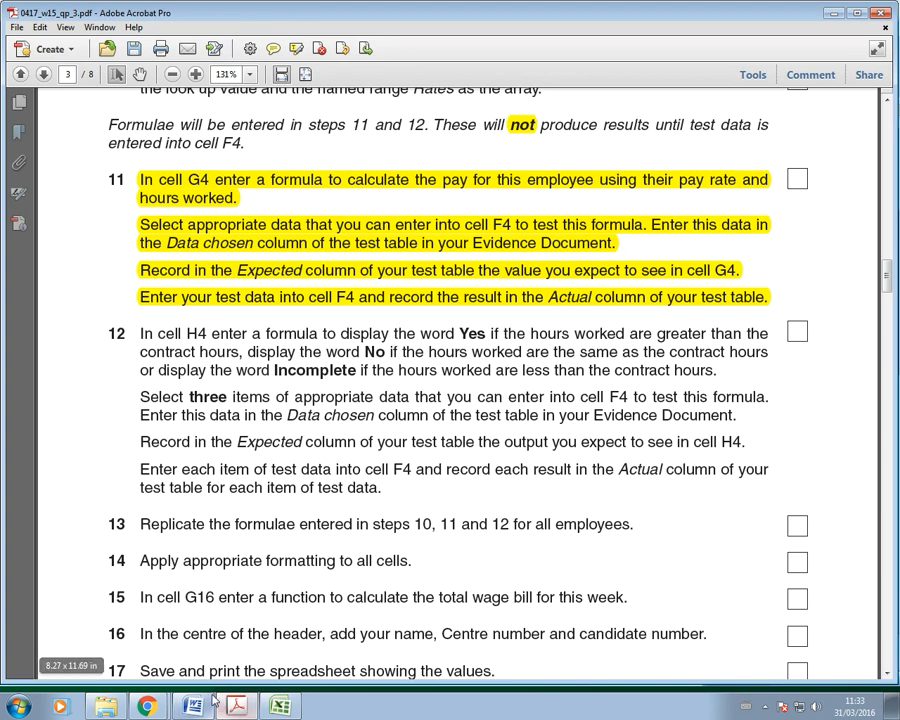
click(289, 707)
Step: Insert an IF function into H4 with F4 in its logical test
click(432, 188)
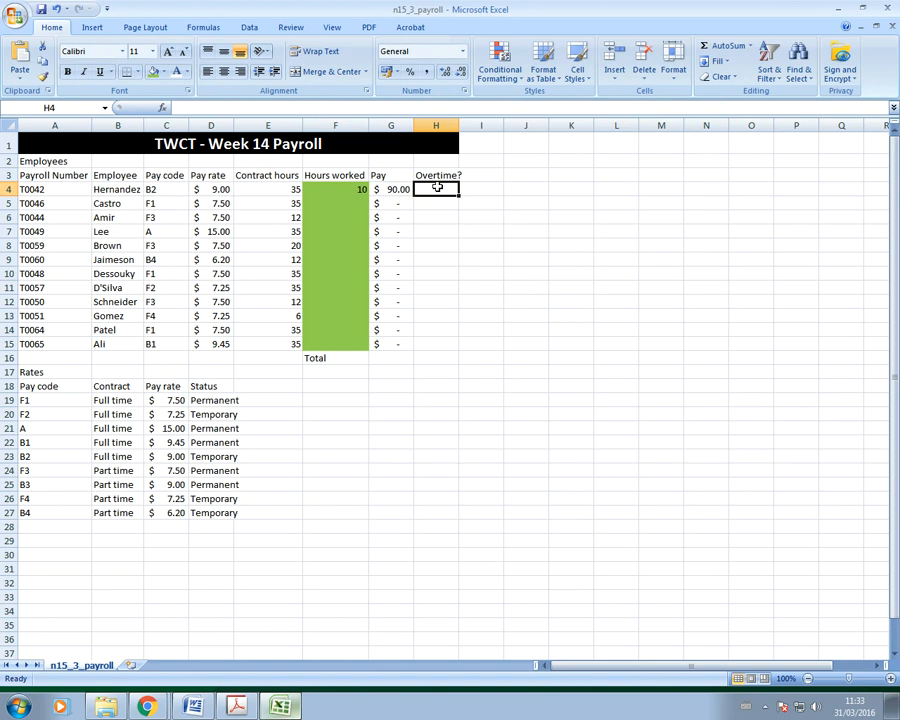
click(162, 107)
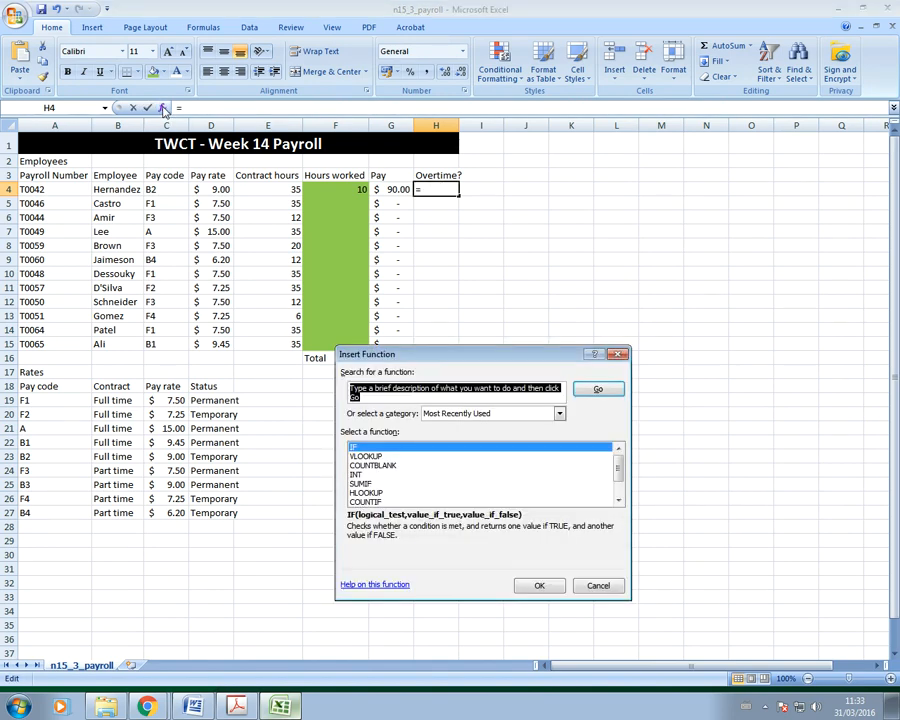
double_click(357, 448)
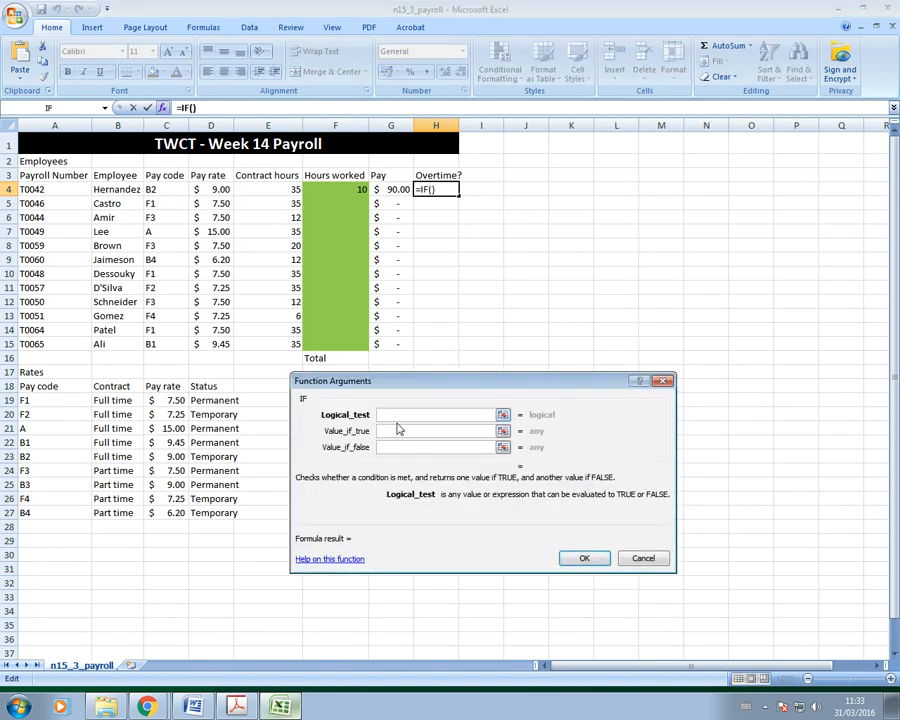
click(346, 188)
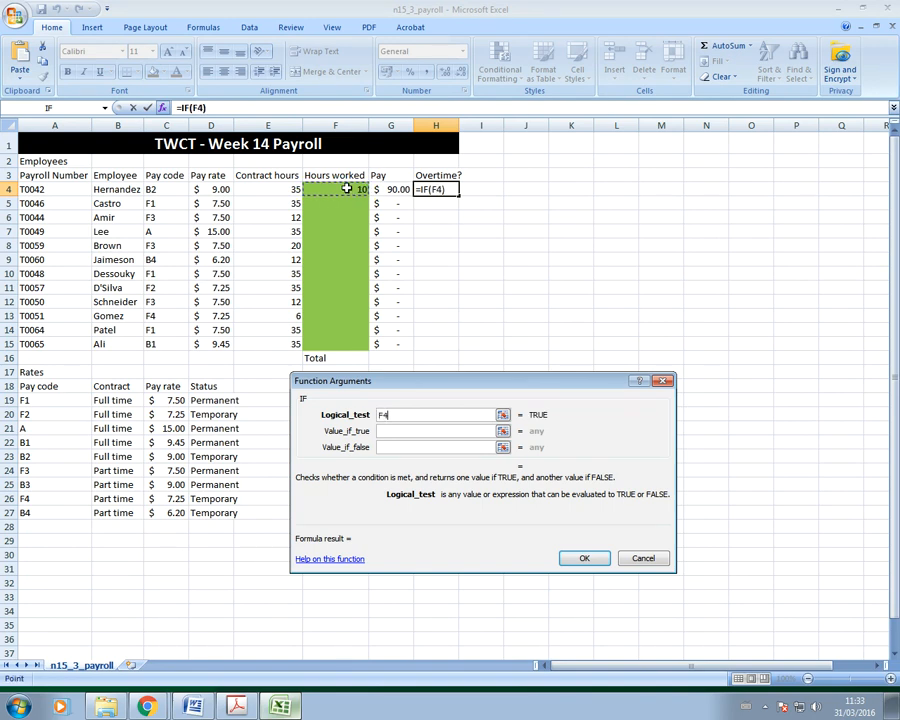
key(alt+Tab)
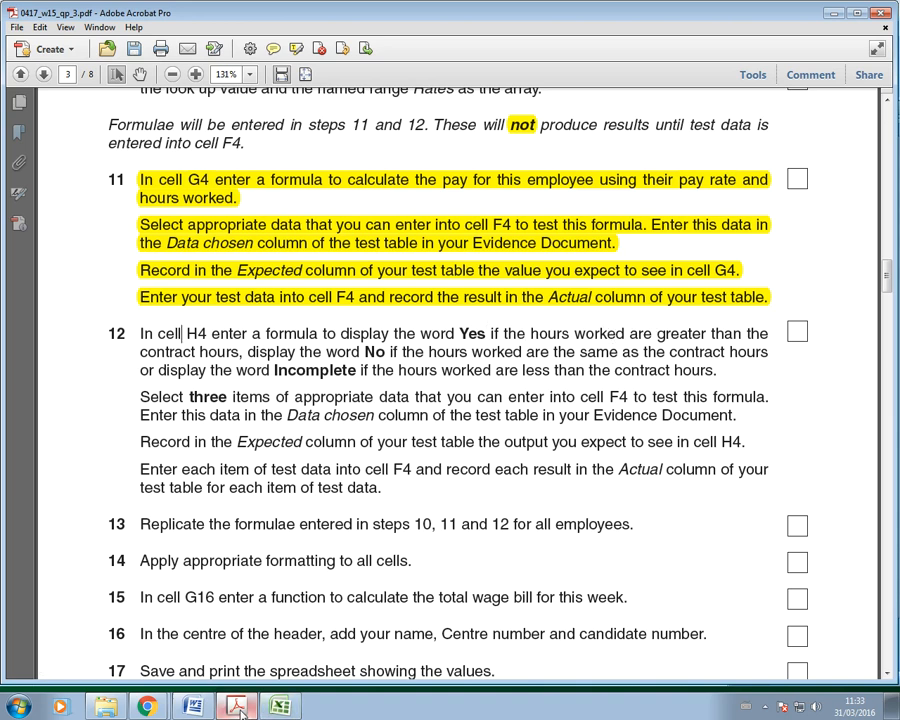
click(297, 705)
Step: Complete the test as F4>E4, return "yes" if true, and begin a nested IF(F4<E4, for false
text(>)
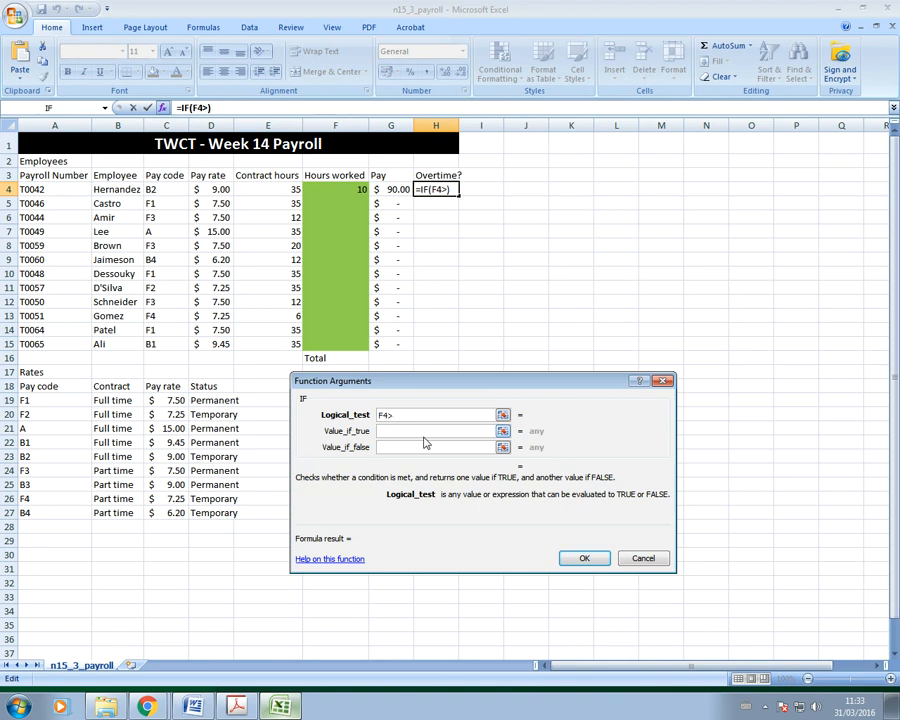
click(276, 190)
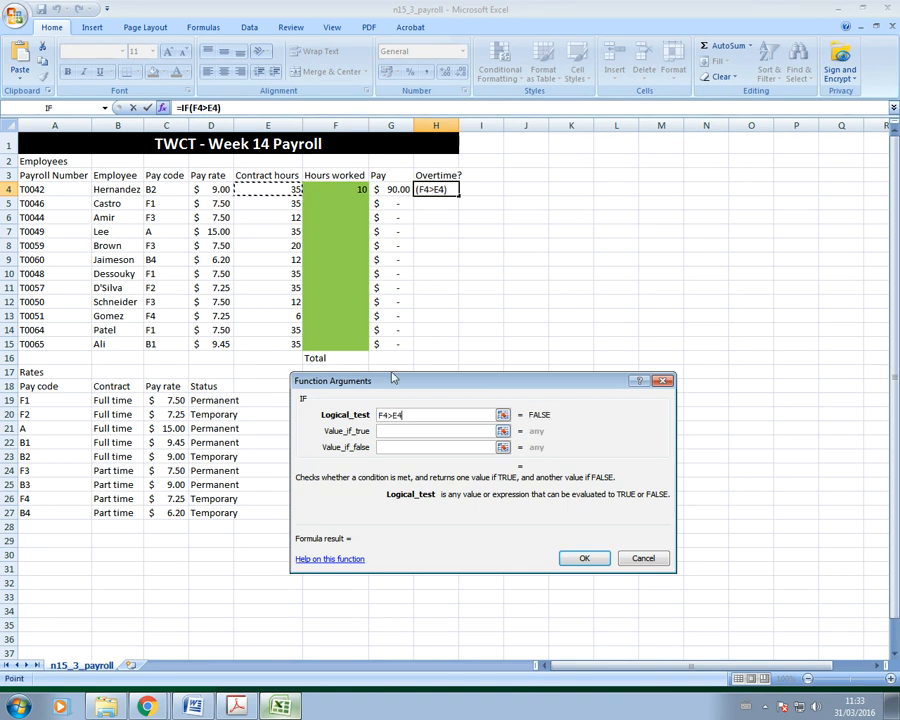
click(391, 432)
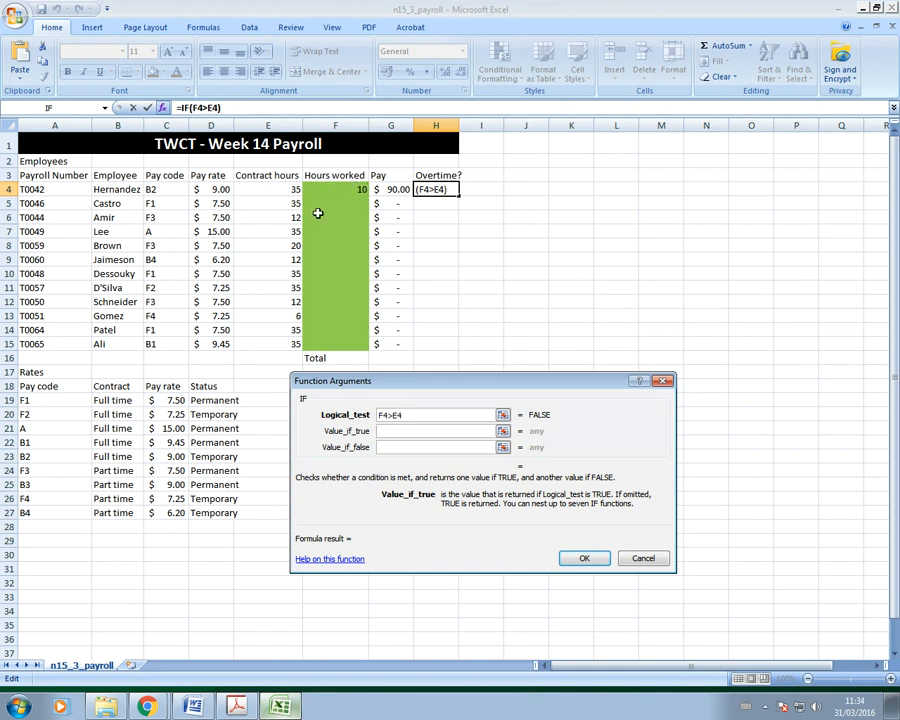
text(yes)
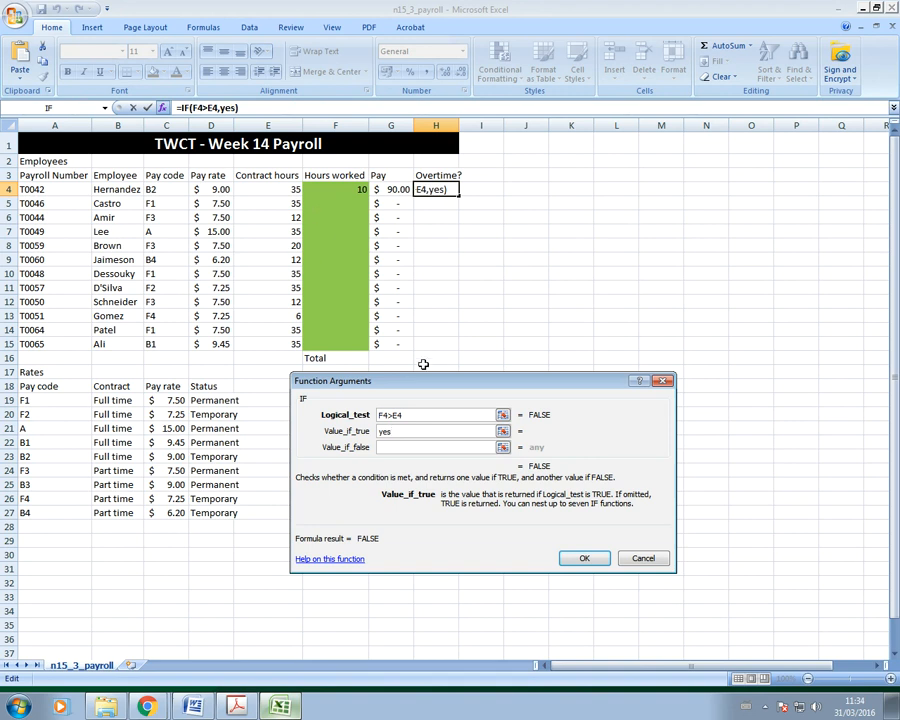
click(396, 446)
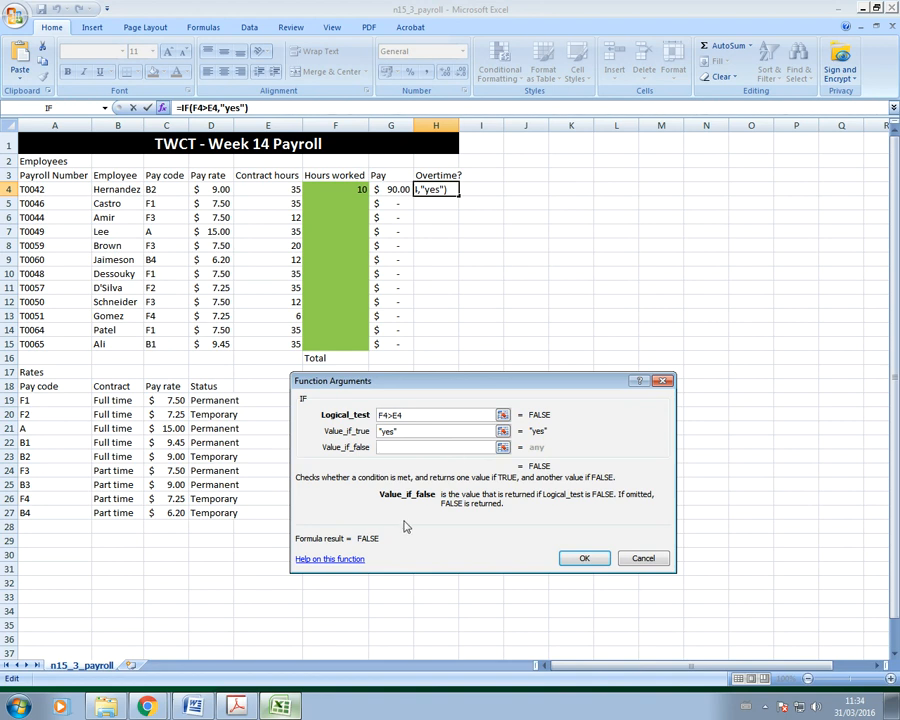
text(if()
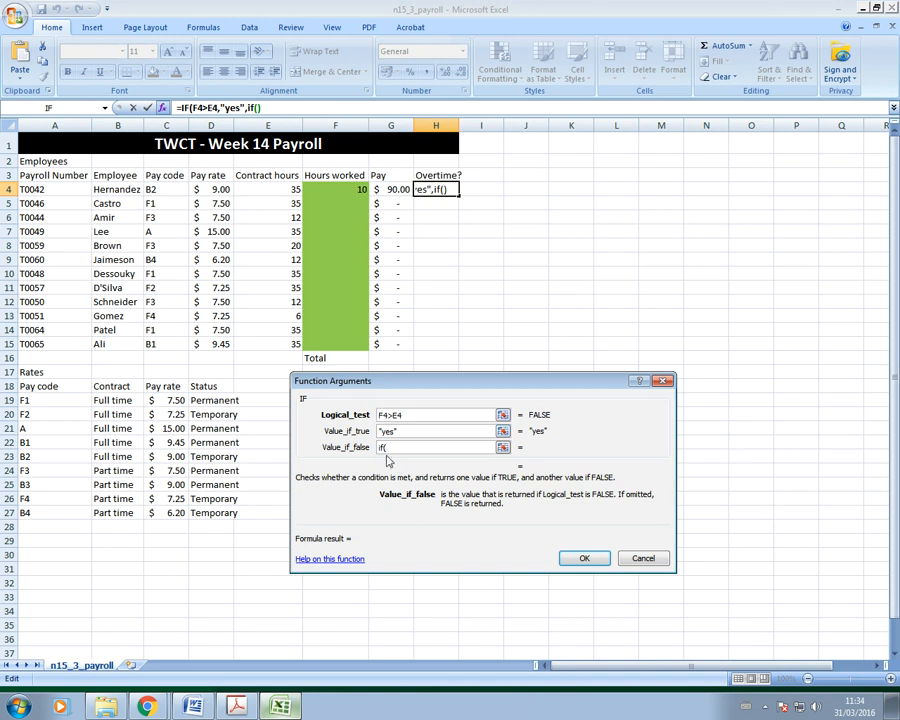
text(f4<)
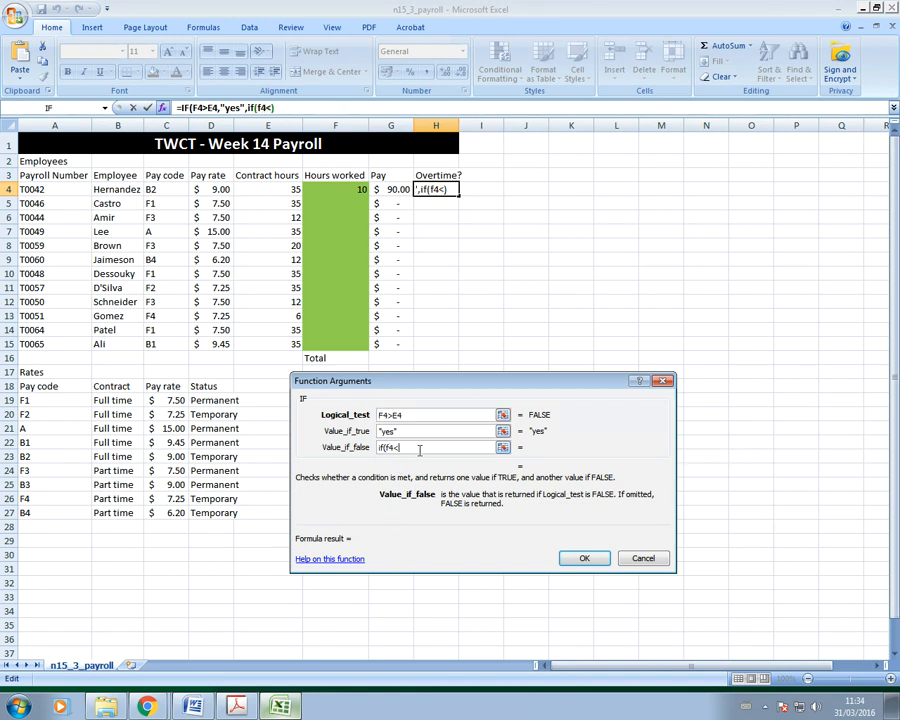
text(e4,)
Step: Finish the false branch as IF(F4<E4,"incomplete","no"), fixing typos, and commit H4's formula
click(237, 708)
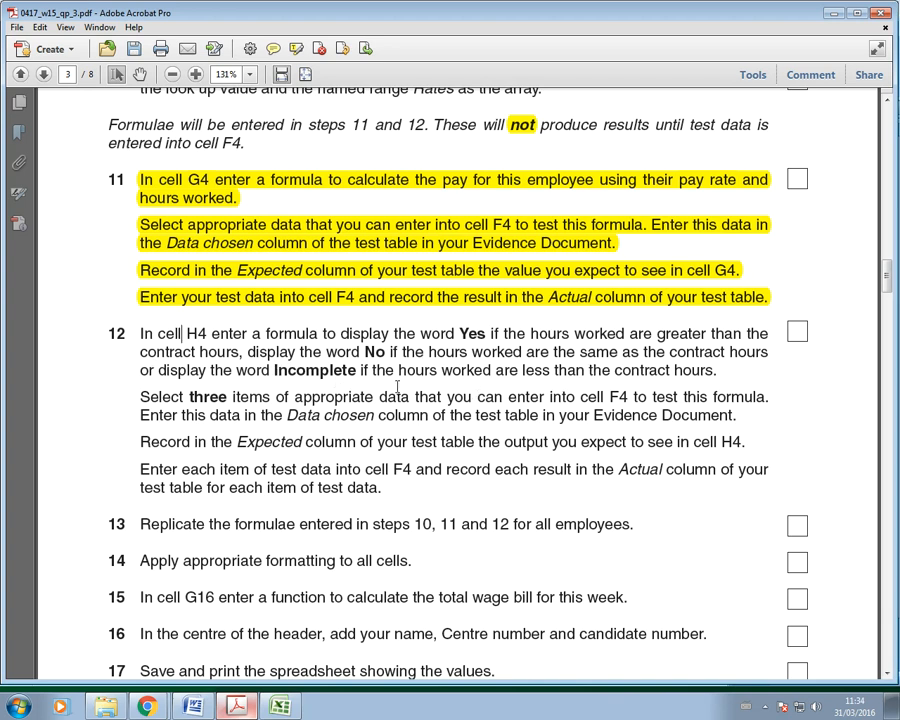
click(280, 707)
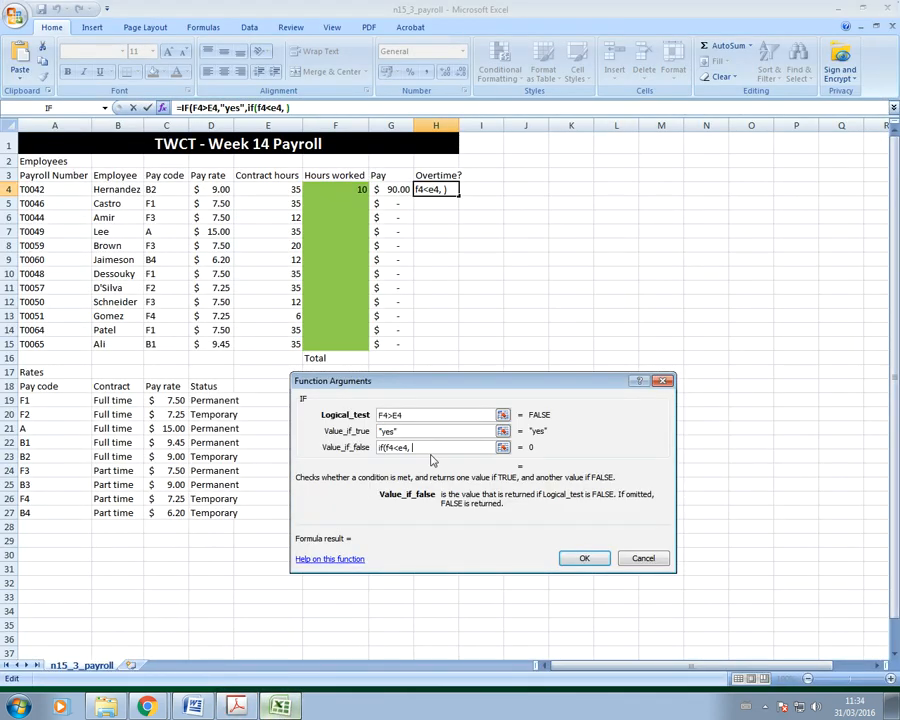
text(incomple)
text(te)
text(, )
text( "")
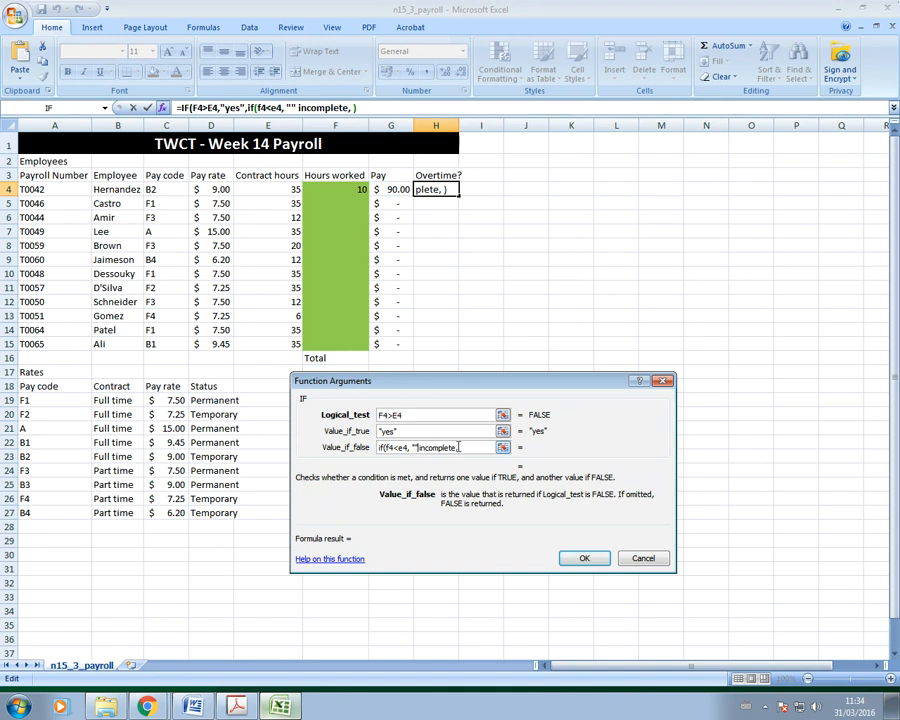
drag(456, 447, 421, 447)
key(BackSpace)
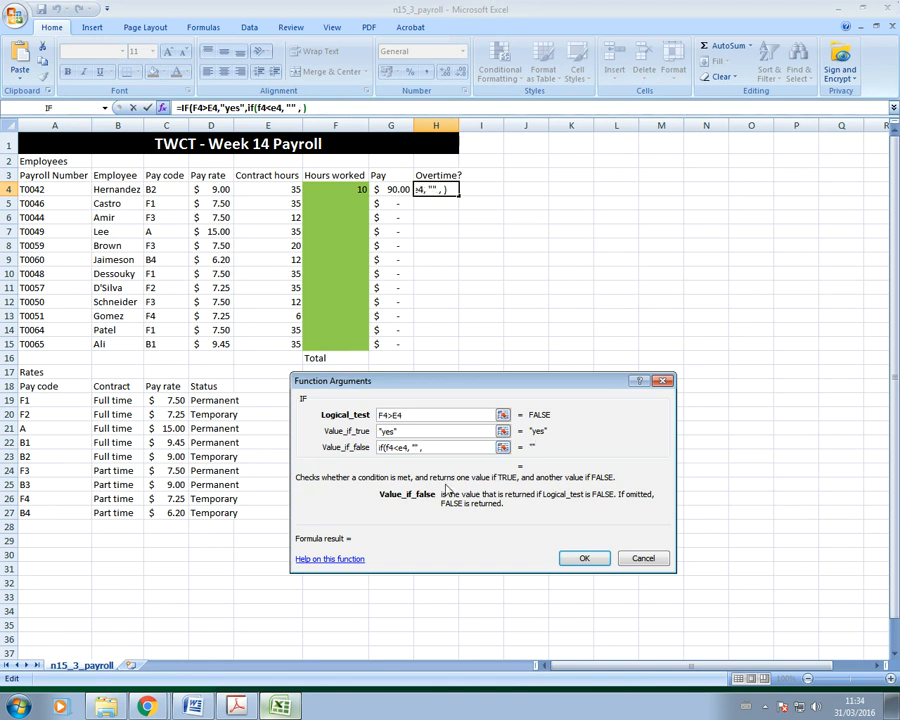
text(incomplete" , )
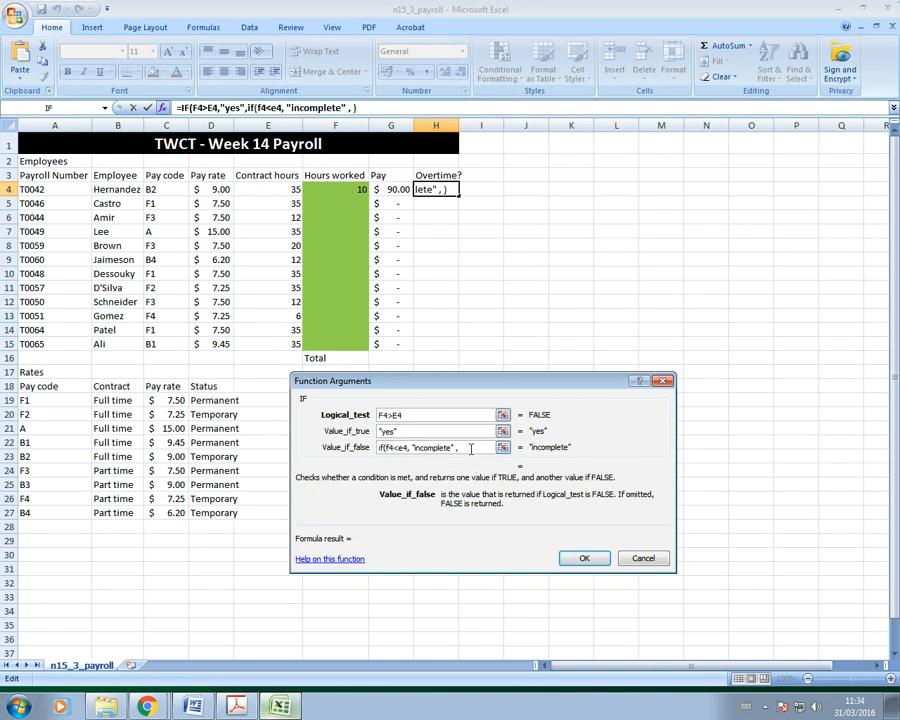
text(no)
text("")
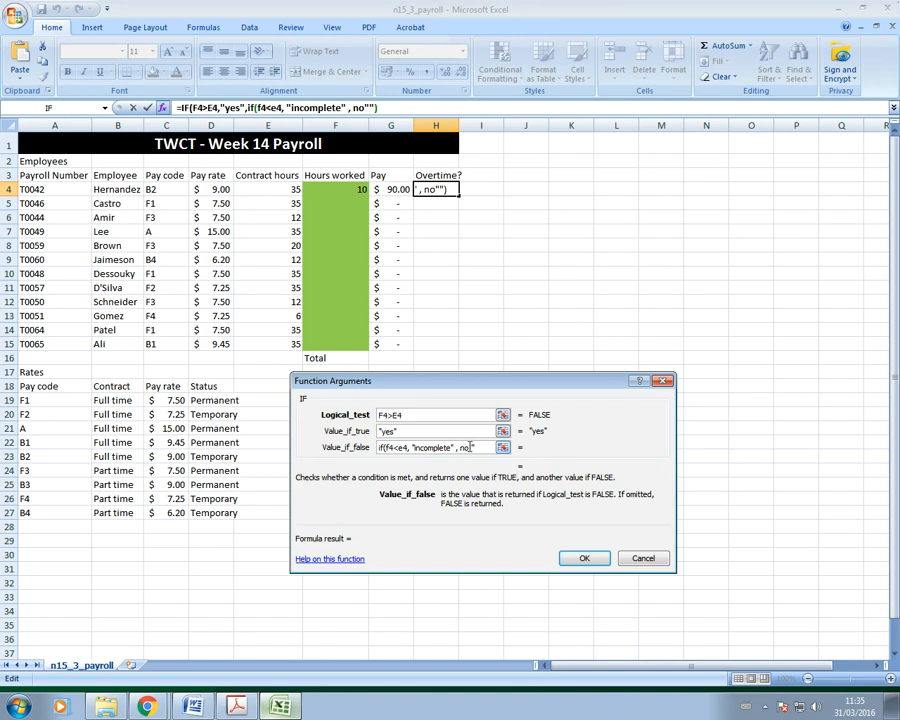
key(BackSpace)
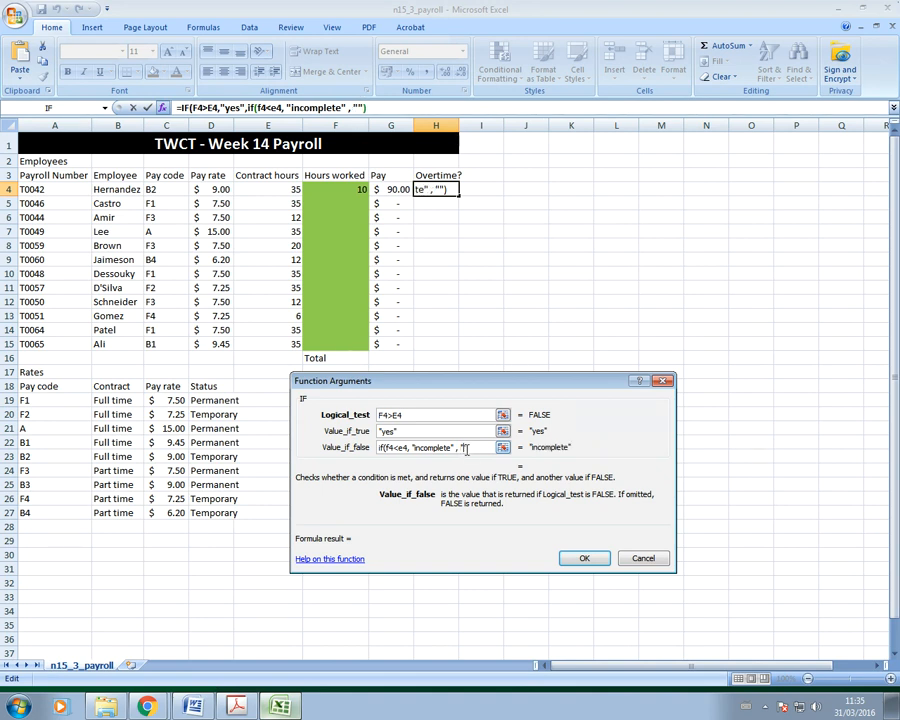
text(no"))
key(Return)
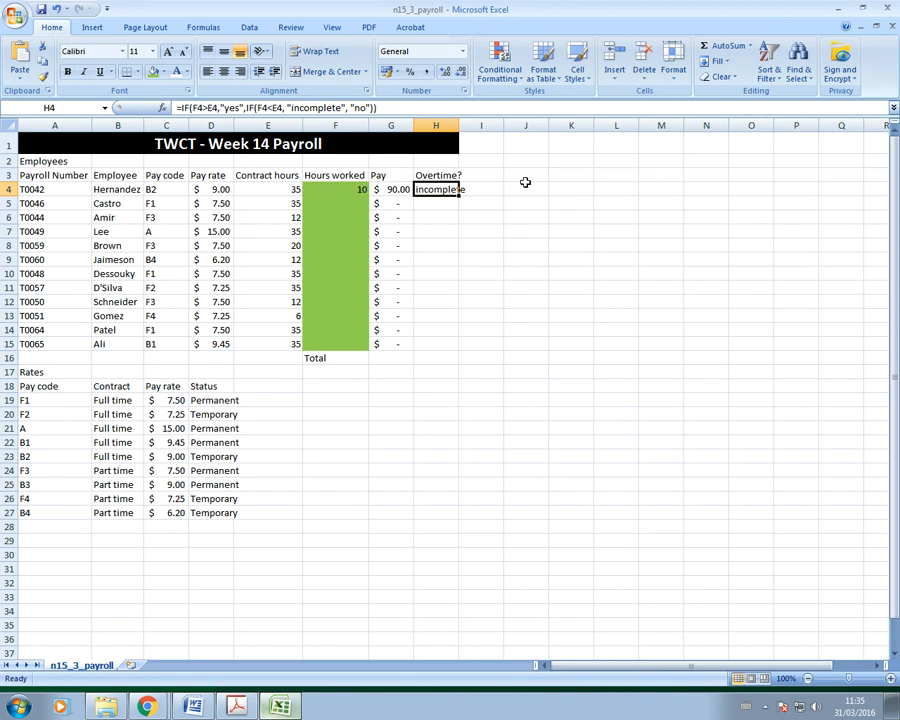
click(354, 189)
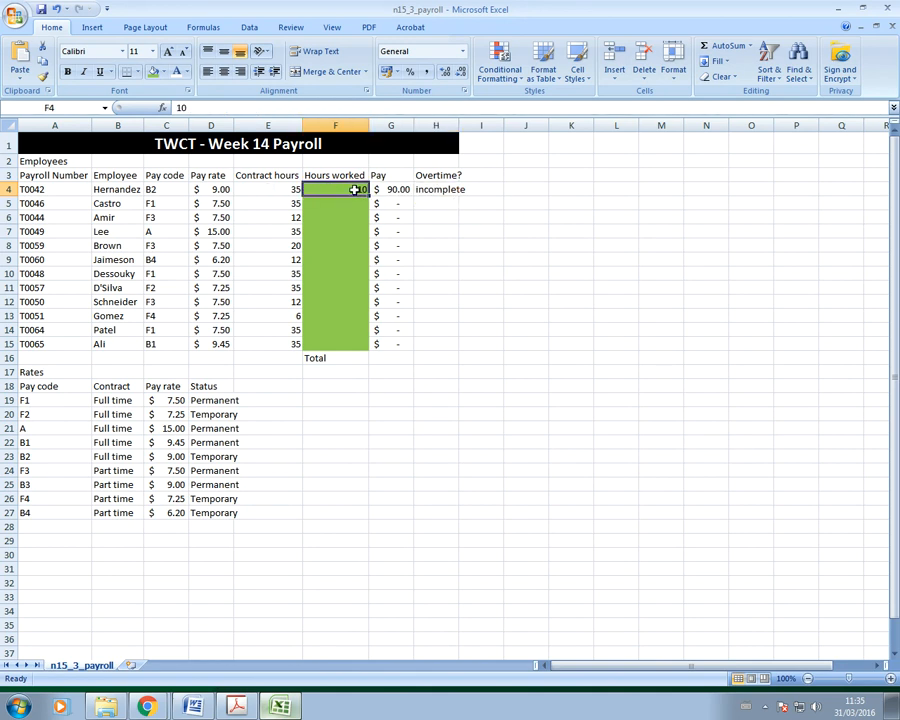
Step: Clear F4's test hours and fill H4's overtime formula down to H15
key(Delete)
click(425, 199)
click(440, 188)
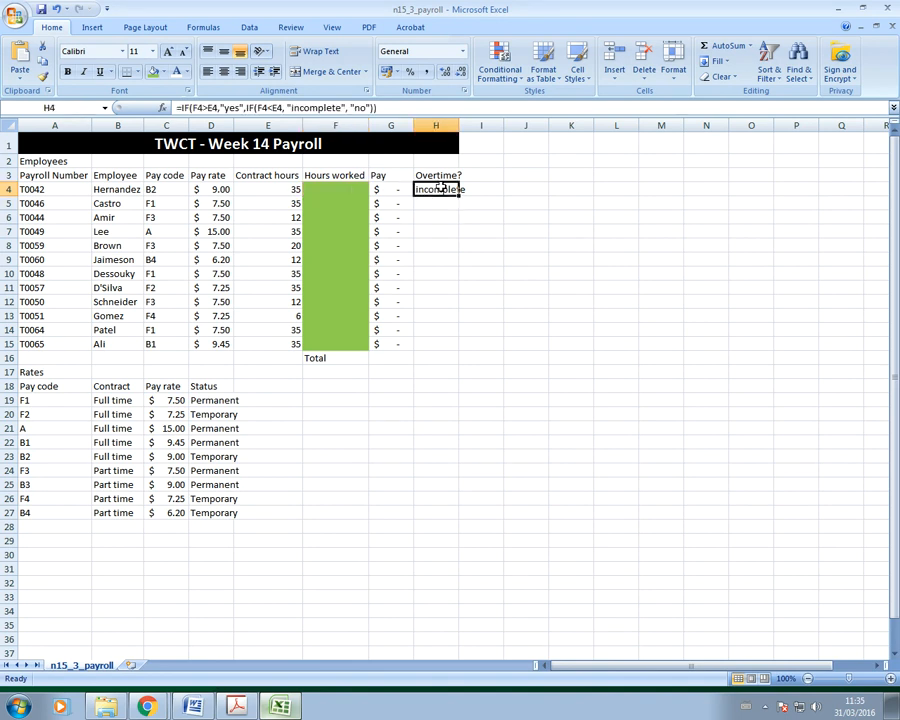
drag(458, 195, 458, 348)
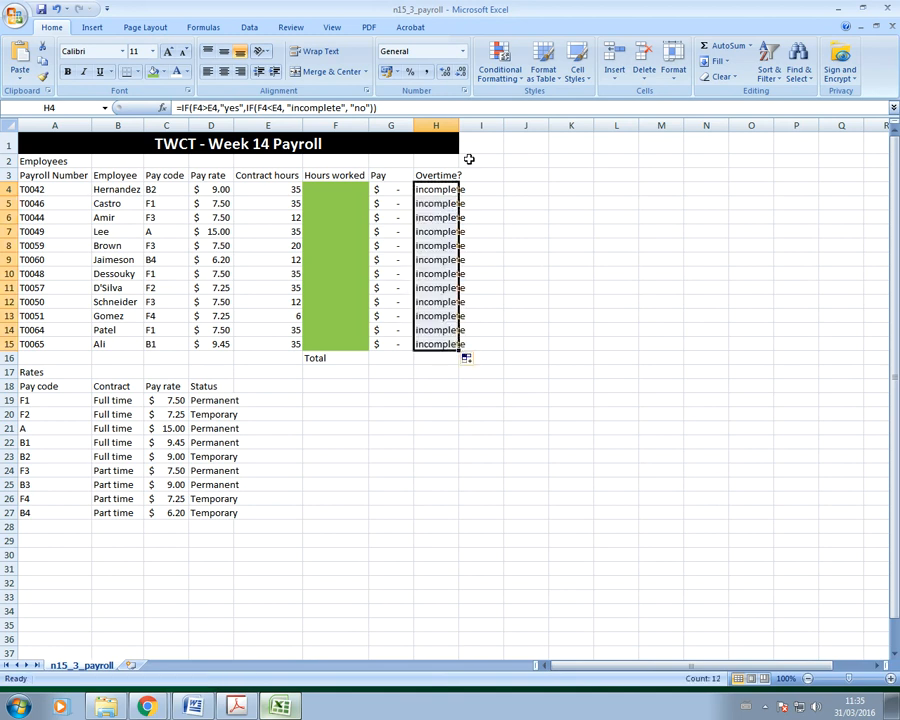
click(440, 385)
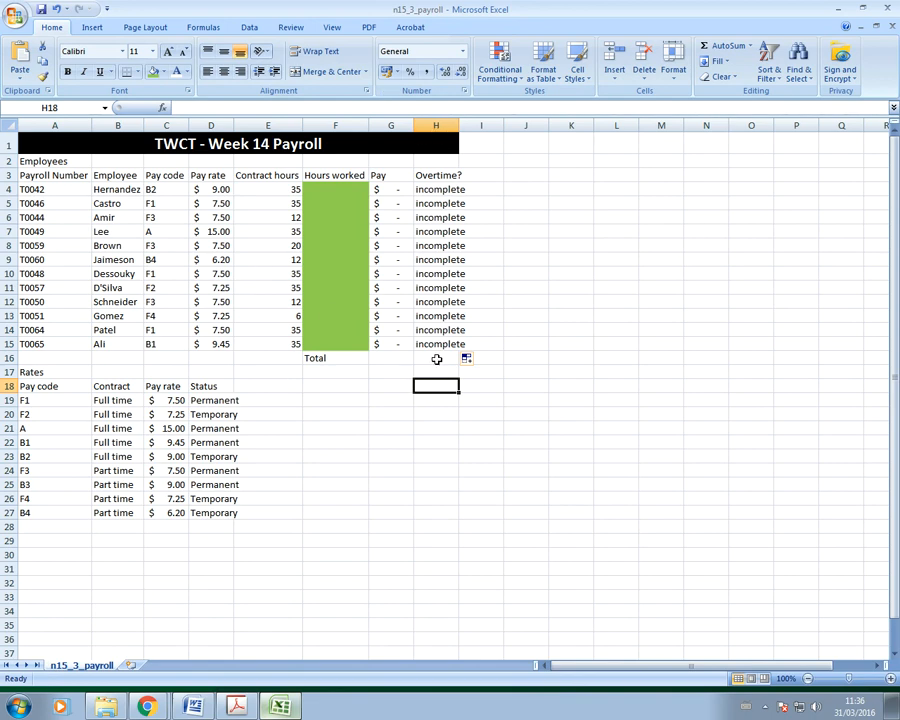
click(237, 706)
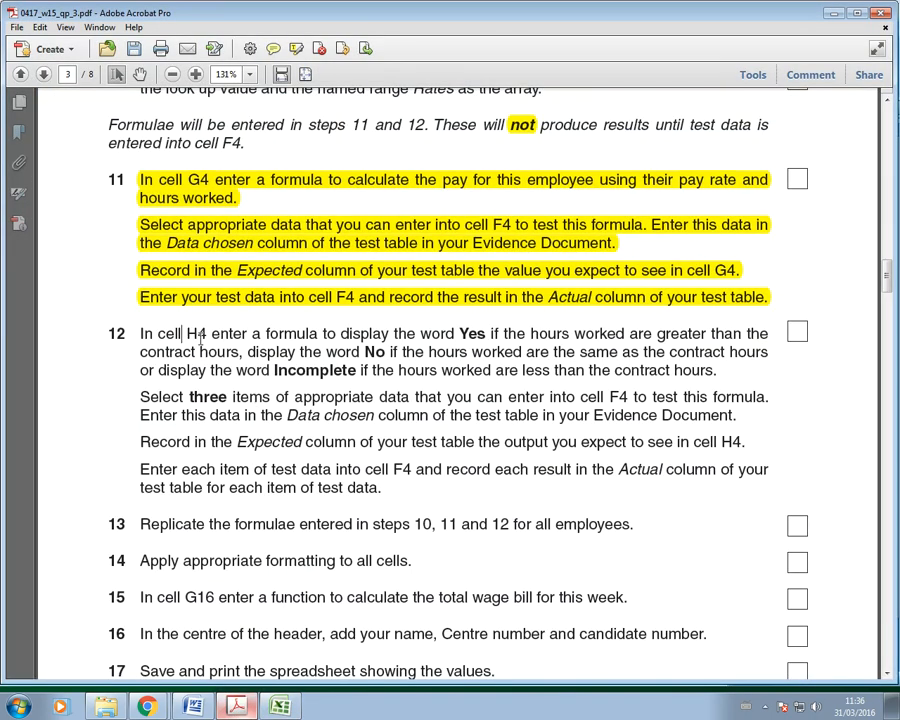
Step: Highlight step 12's Yes/No/Incomplete formula instruction and the word 'appropriate' in yellow
drag(769, 353, 718, 371)
click(295, 49)
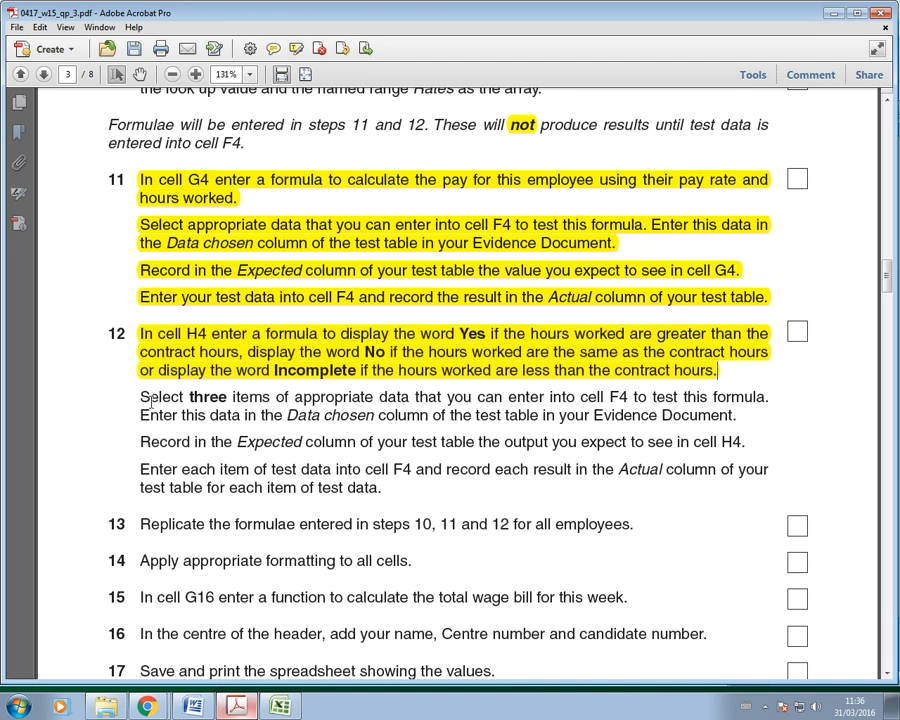
drag(297, 397, 373, 397)
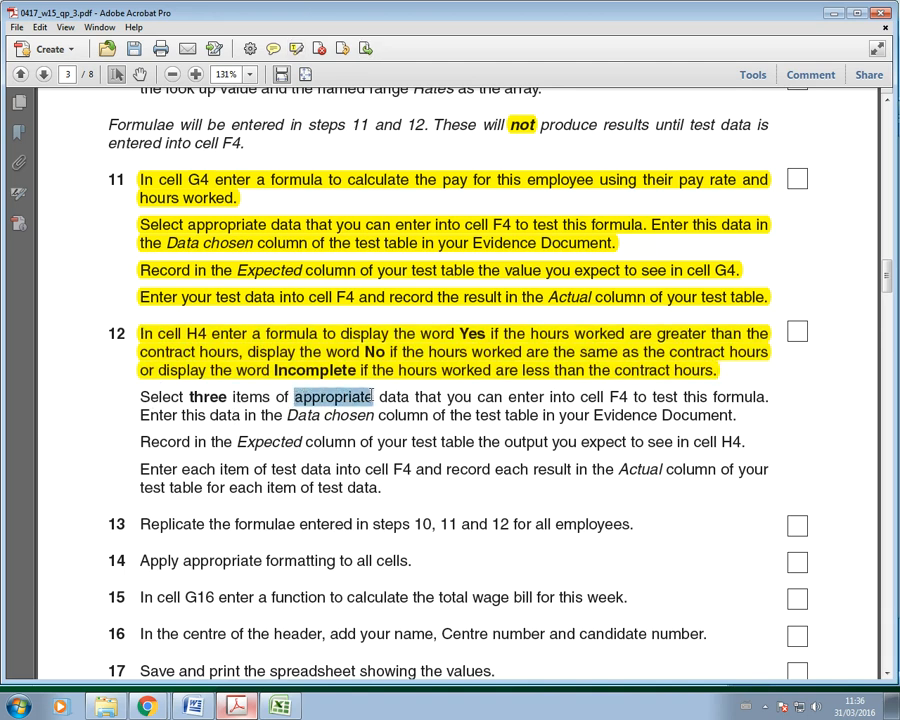
click(296, 49)
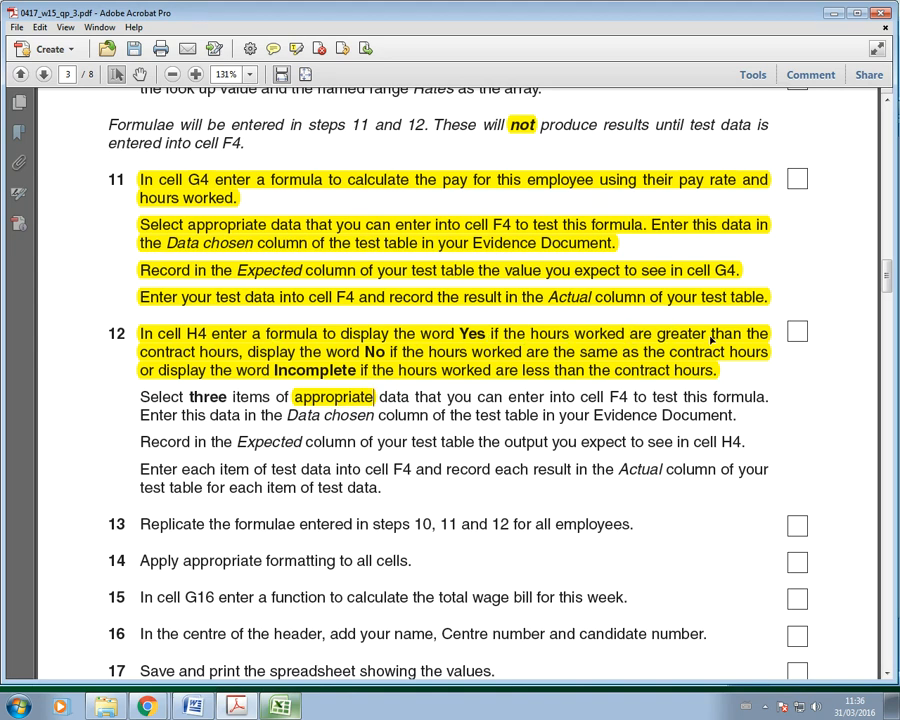
Step: In the payroll sheet, select row 4 and jump to the last used cell
click(281, 707)
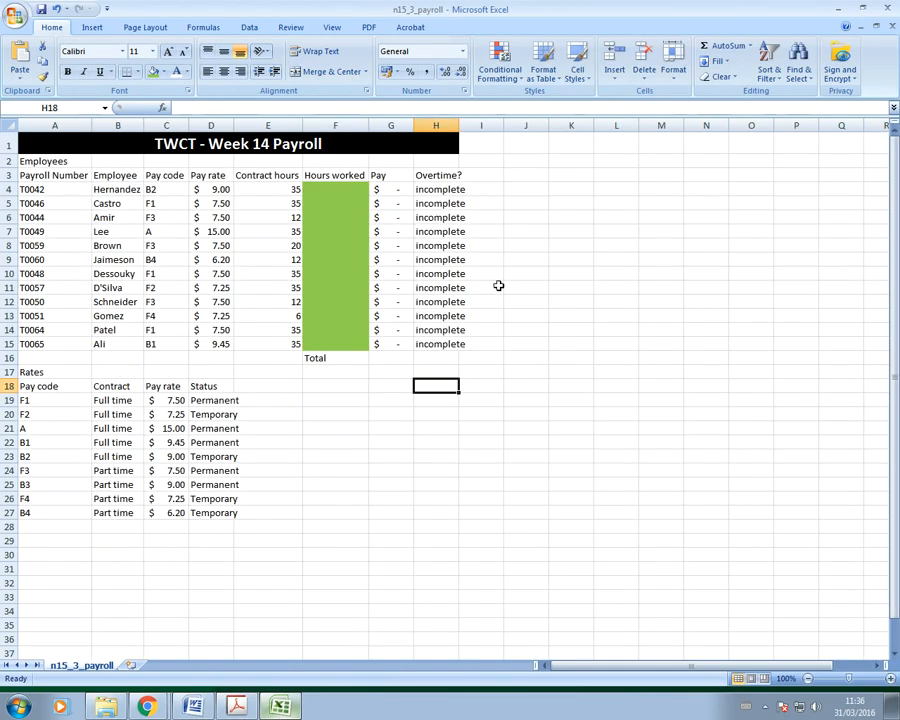
click(8, 189)
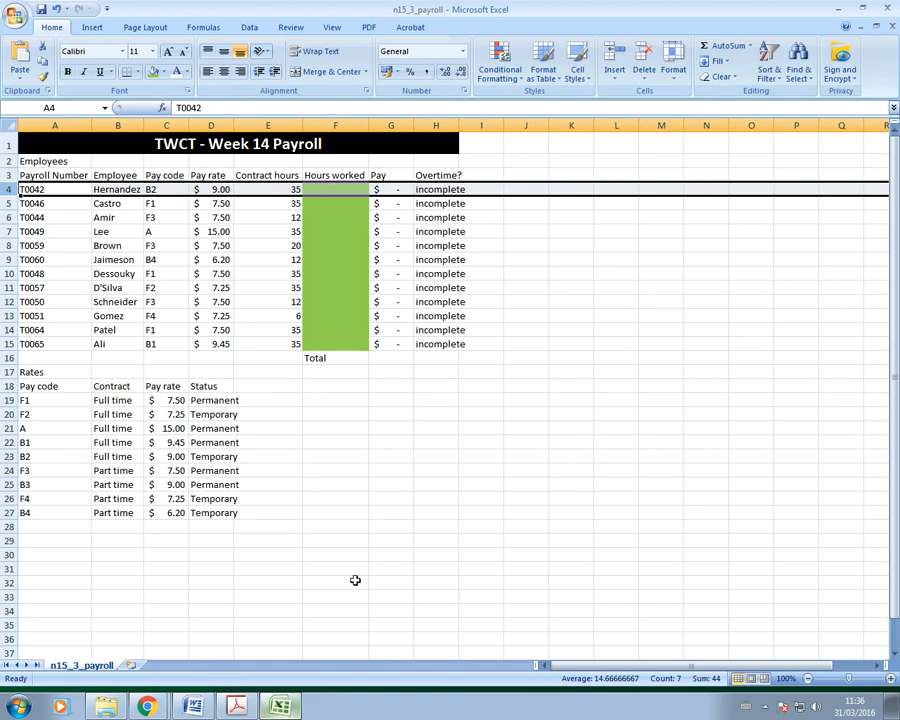
key(ctrl+End)
Step: Enter 38, 35 and 20 down the Data chosen column of Word's Step 12 test table
click(190, 707)
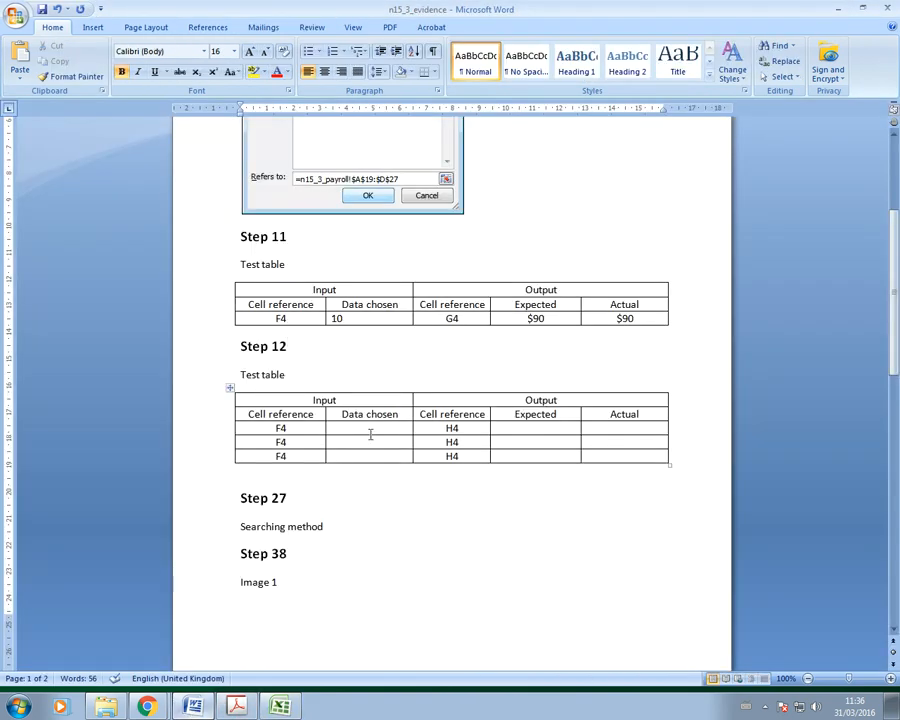
click(369, 427)
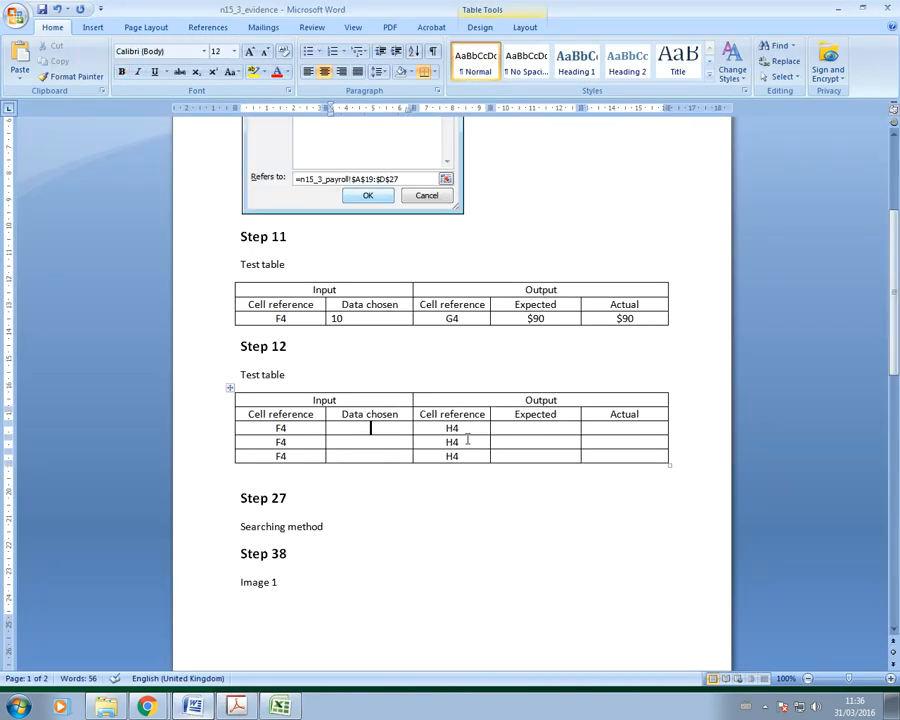
text(38)
click(236, 706)
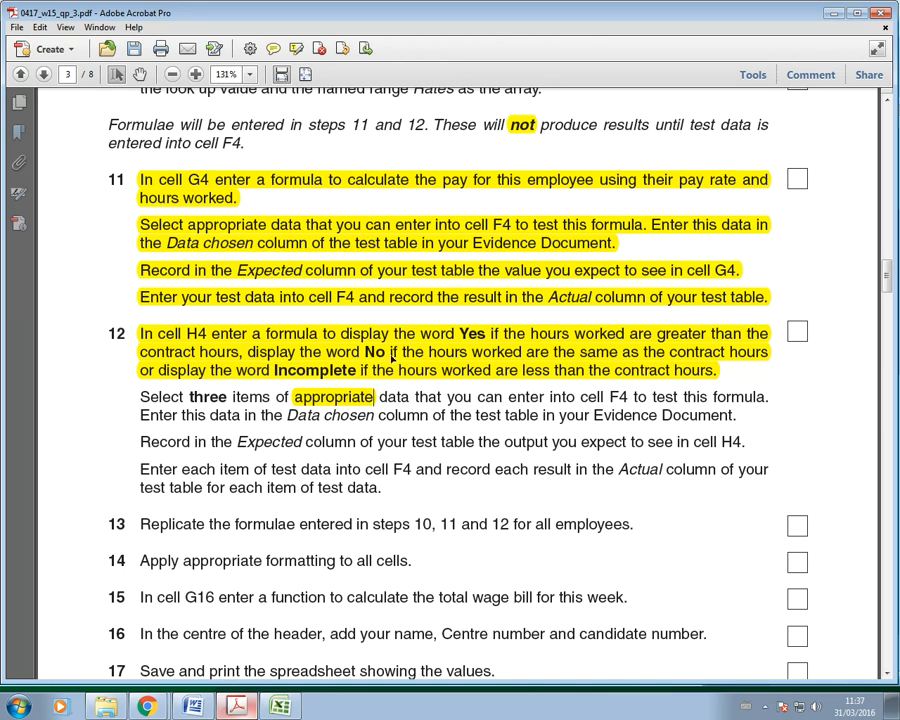
key(alt+Tab)
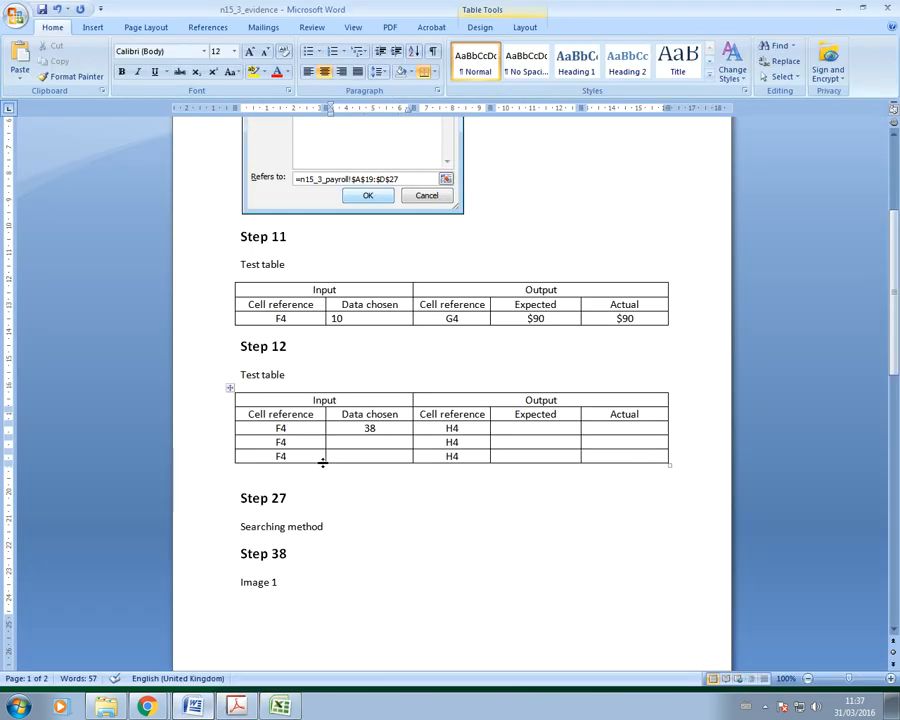
text(35)
click(380, 456)
text(20)
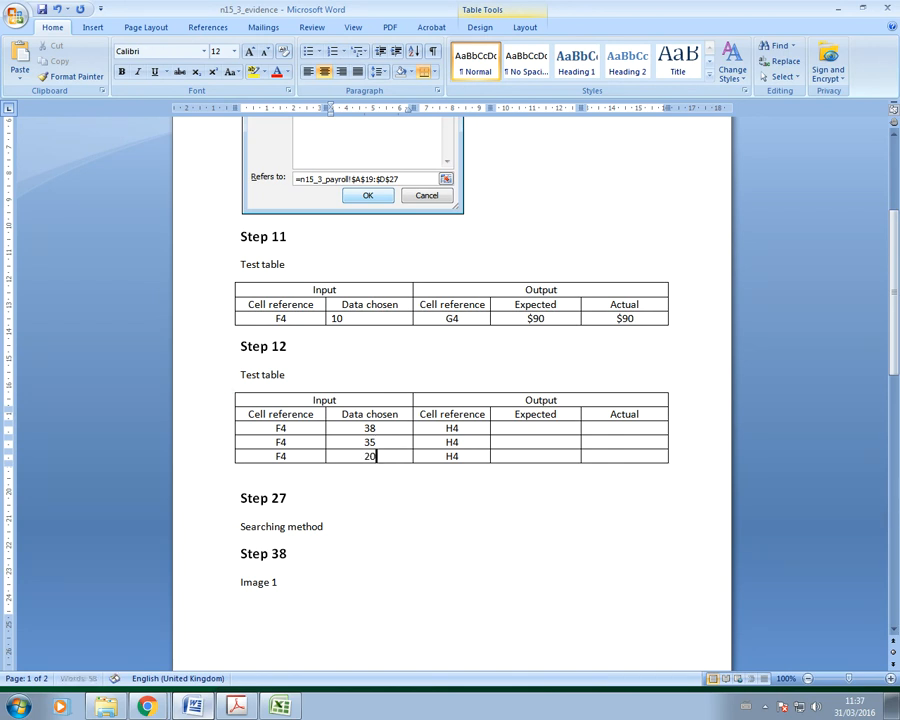
click(542, 521)
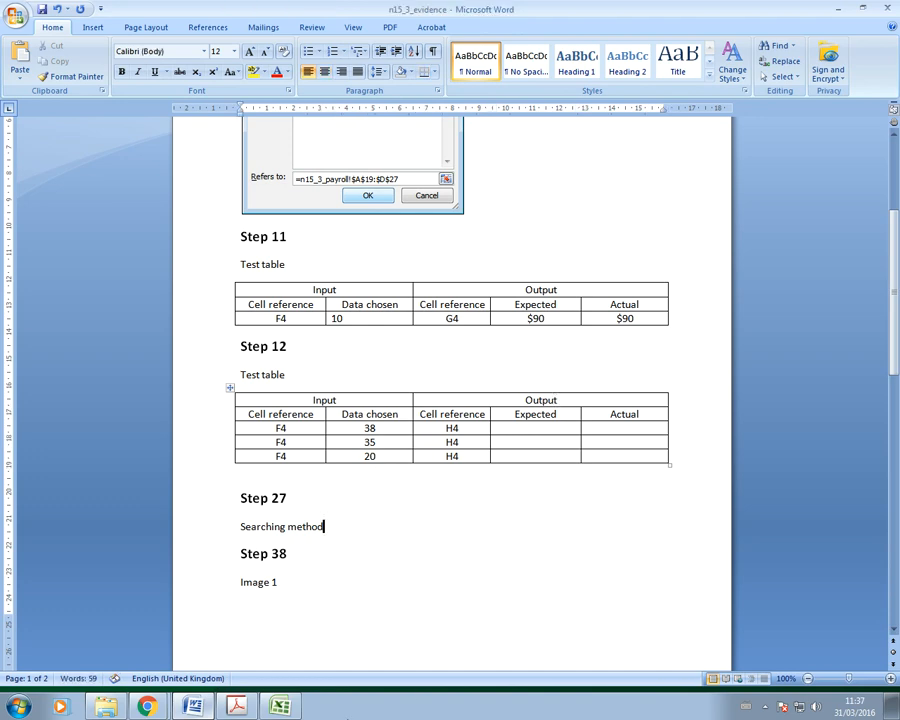
Step: Highlight step 12's 'Select three items…' test-data sentence in yellow in the exam PDF
click(237, 707)
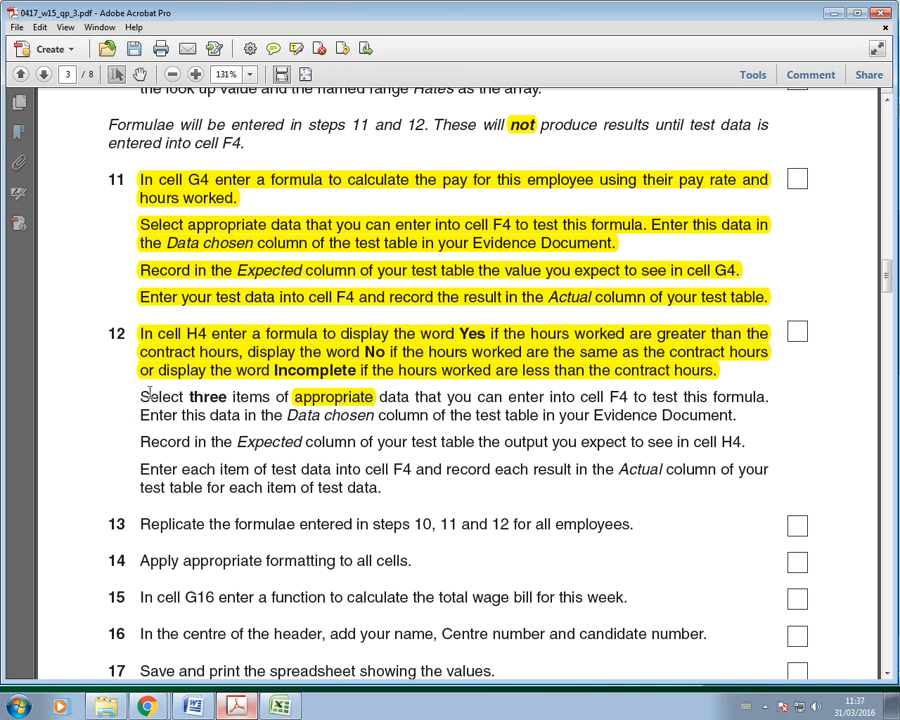
drag(138, 396, 743, 416)
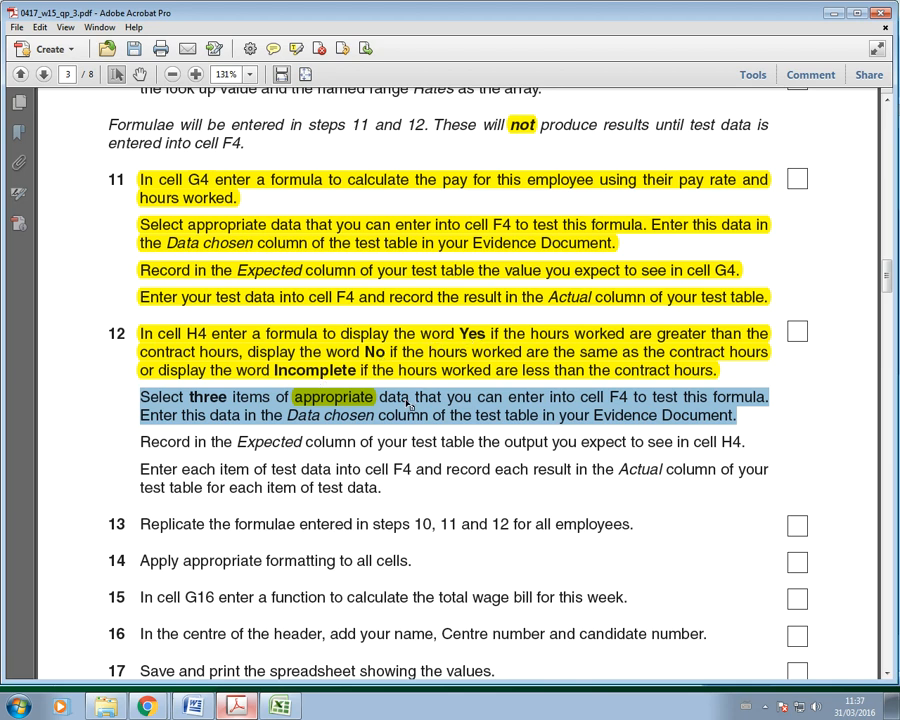
click(297, 48)
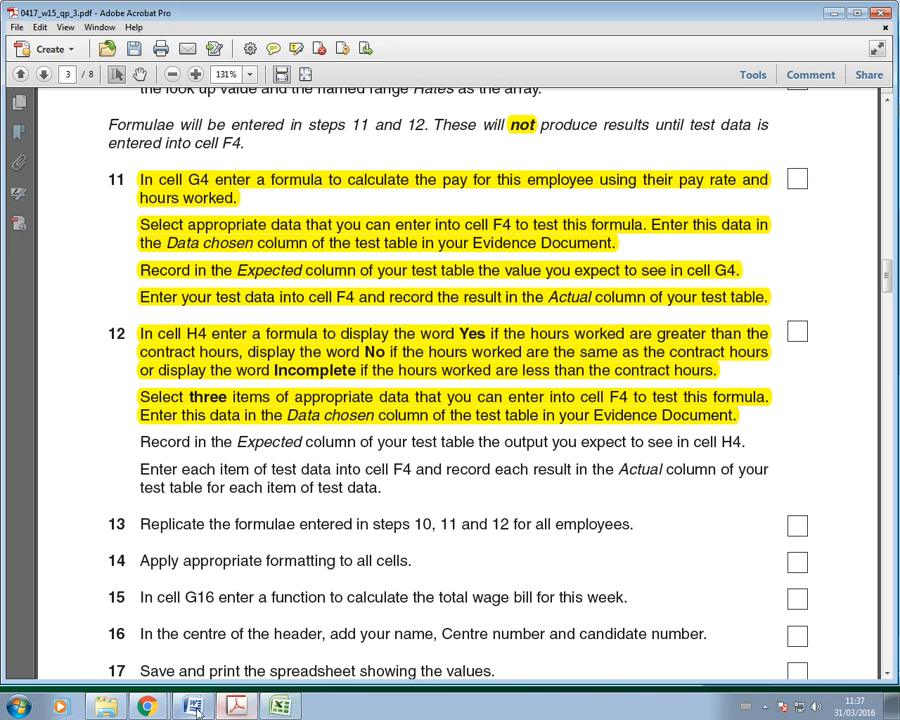
key(alt+Tab)
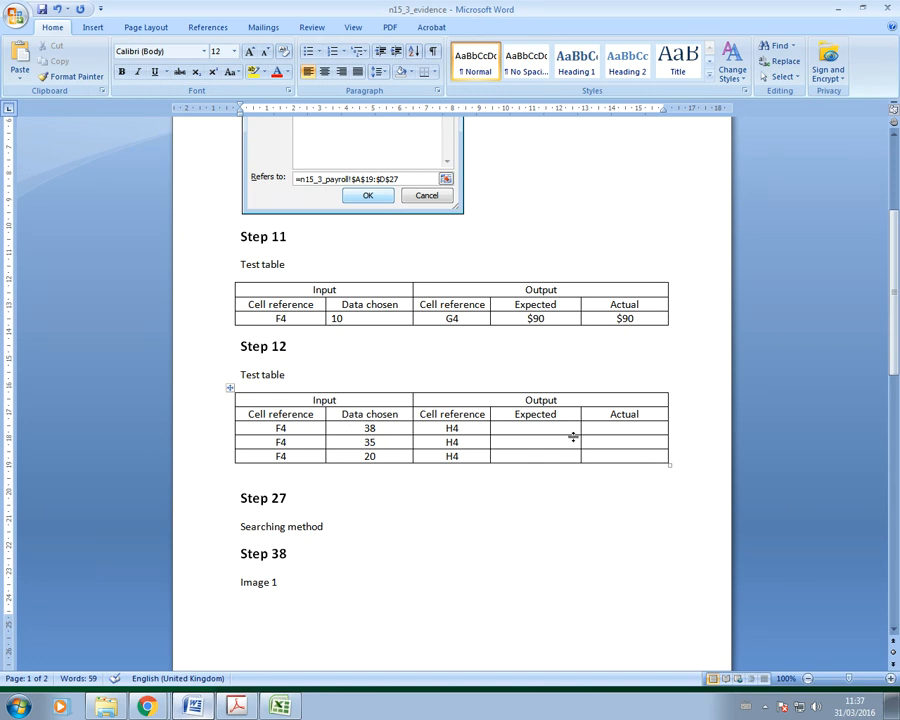
Step: Type Yes, No and Incomplete into the Step 12 table's three Expected cells
click(538, 428)
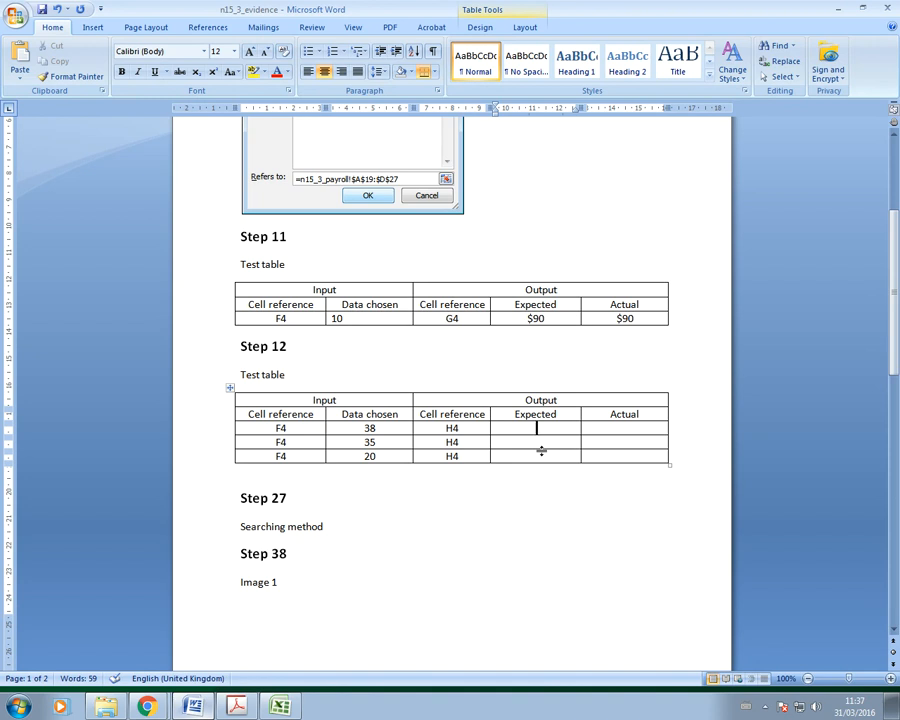
text(Yes)
click(534, 442)
text(No)
click(533, 454)
text(Incomplete)
key(alt+Tab)
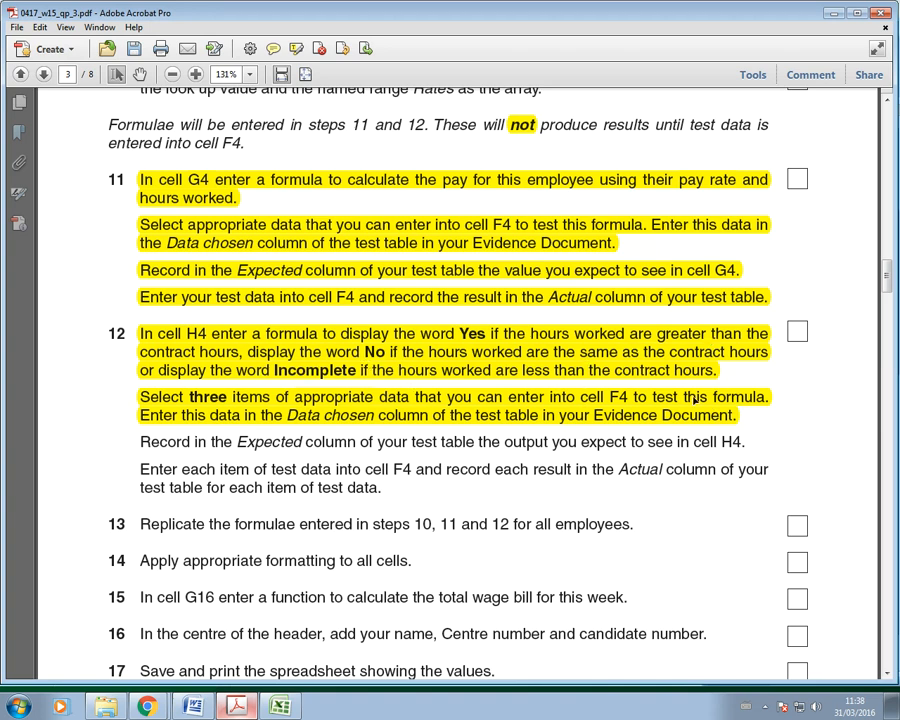
click(194, 706)
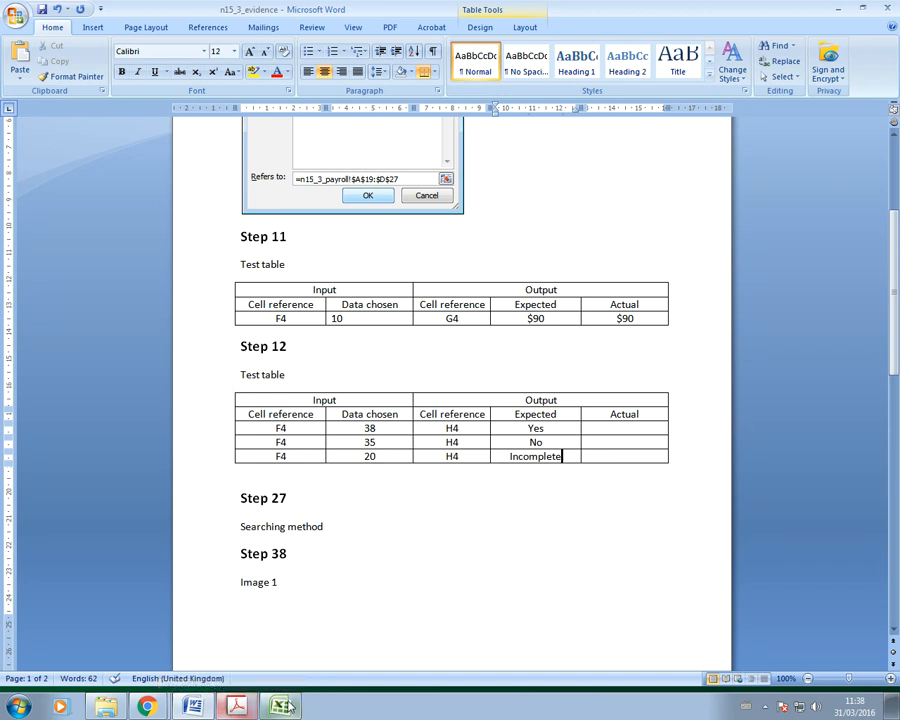
Step: Highlight step 12's 'Record in the Expected column…' sentence in yellow in the exam paper
key(alt+Tab)
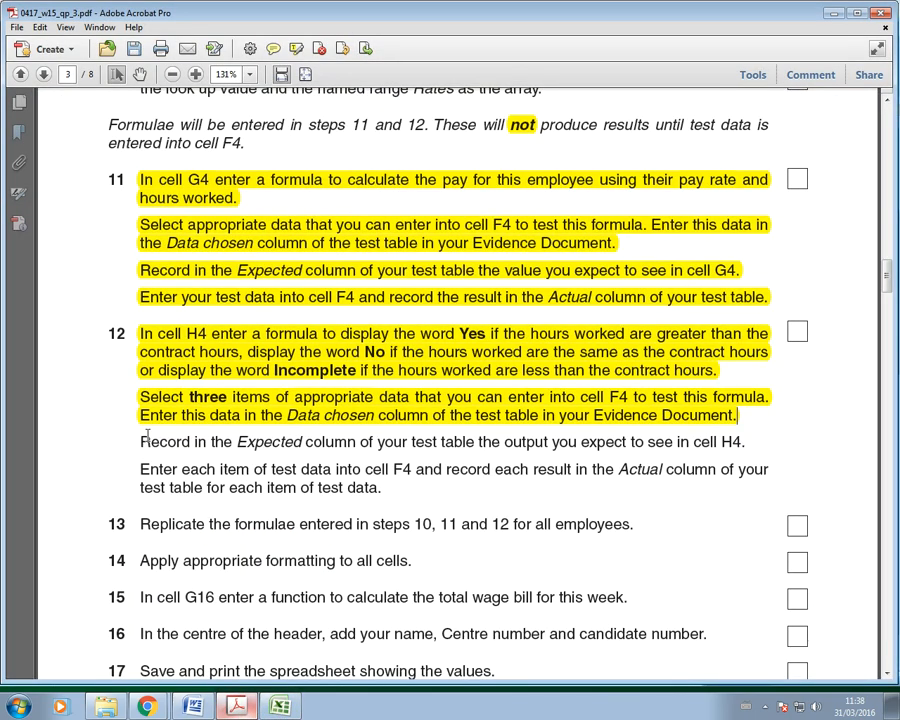
drag(139, 441, 753, 443)
click(296, 48)
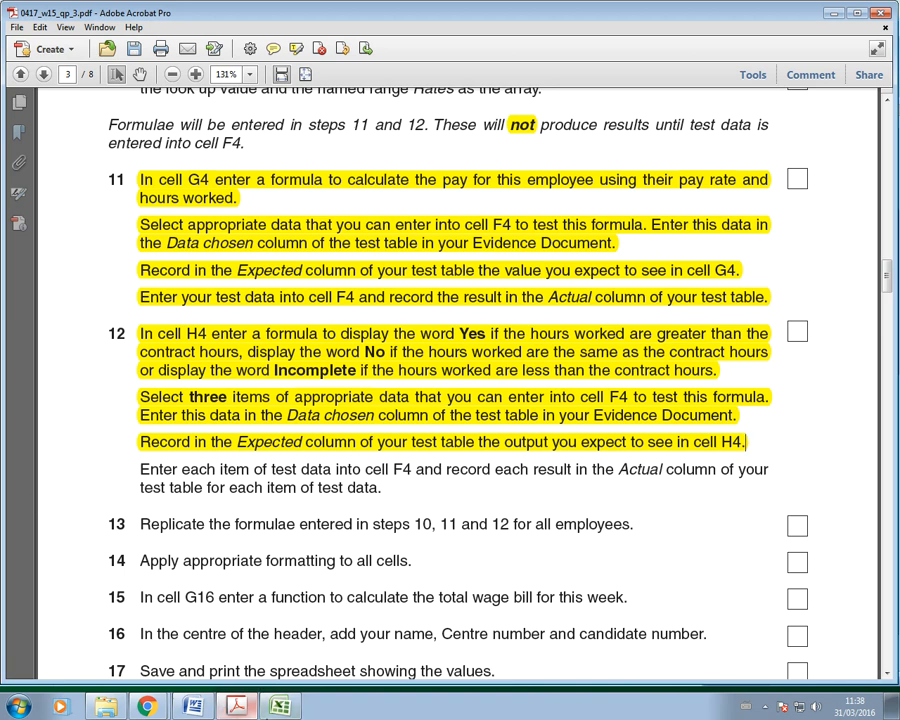
click(193, 706)
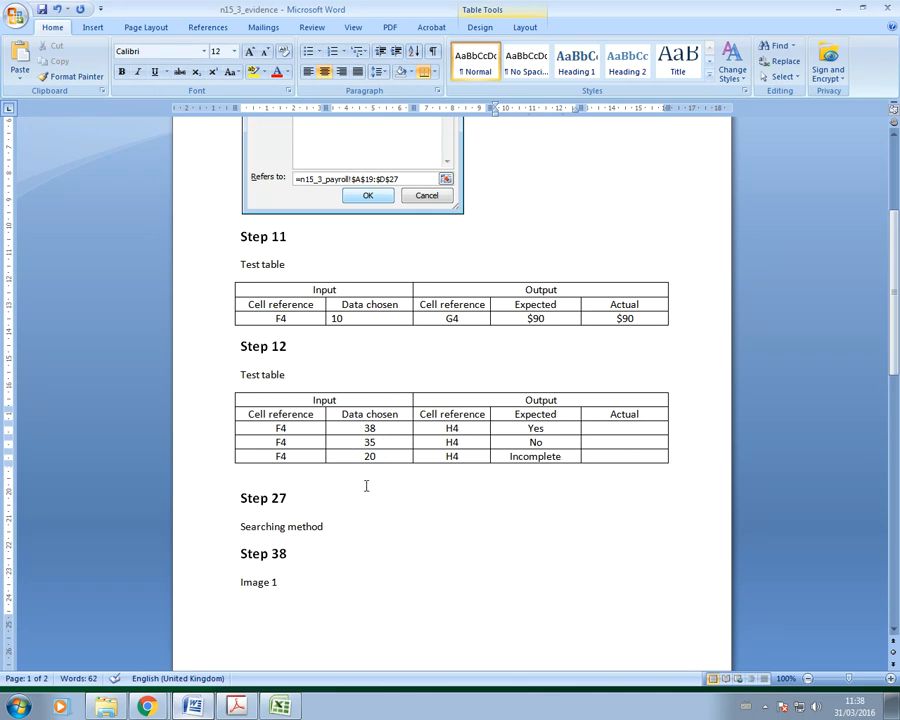
Step: Test 38 hours in F4 and record Yes as the first row's Actual result
click(280, 706)
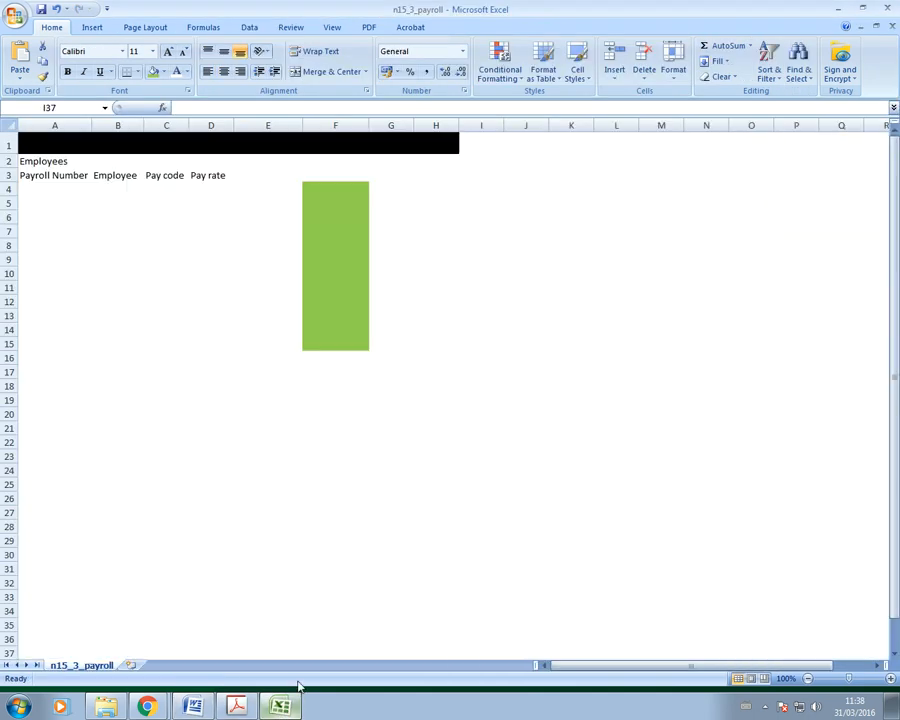
click(352, 186)
text(38)
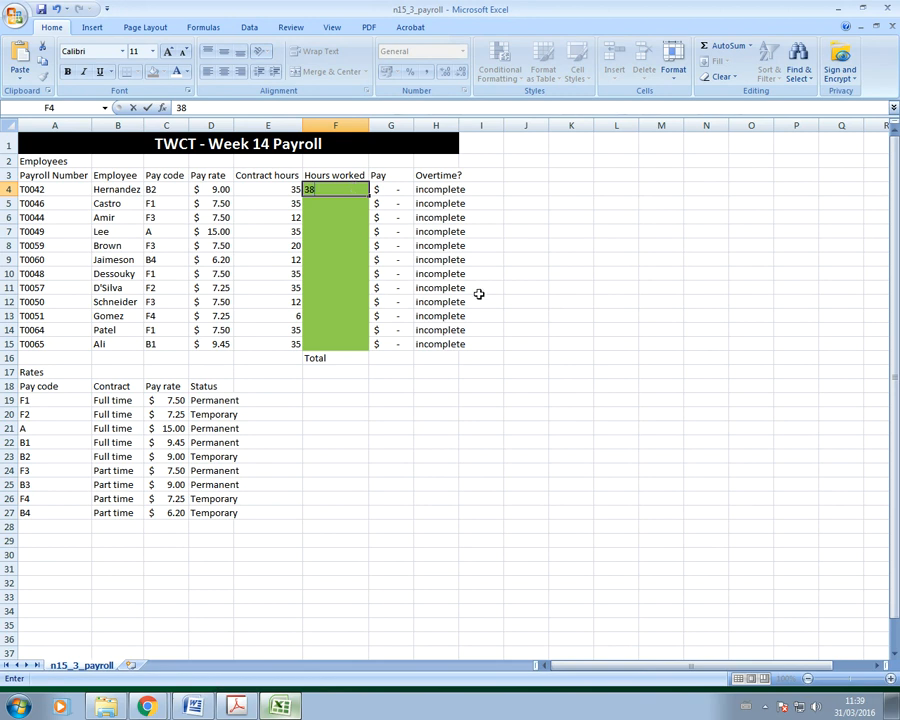
key(Return)
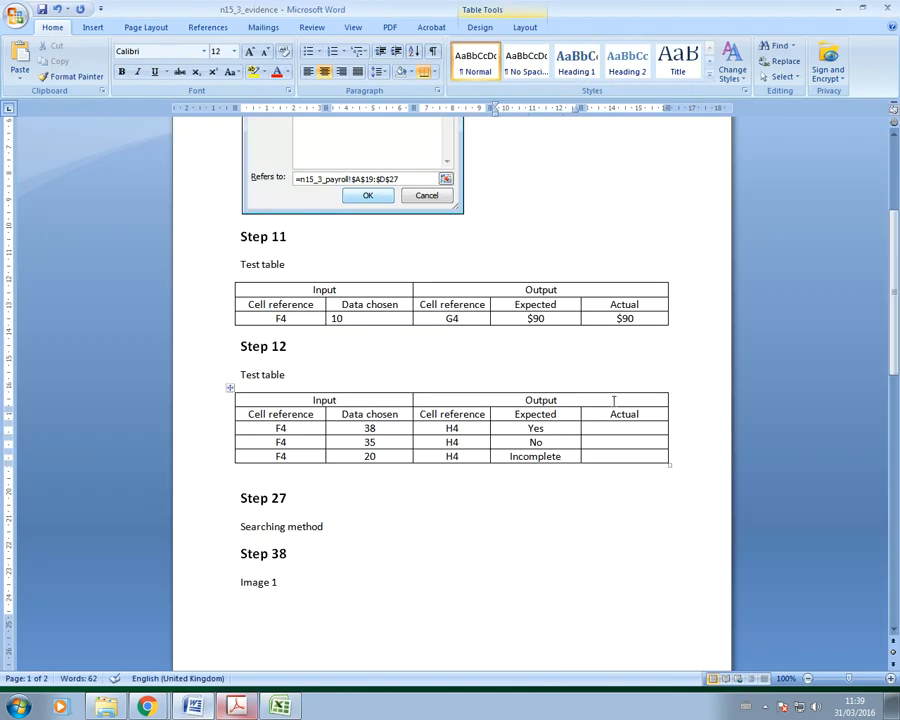
click(193, 706)
double_click(537, 428)
key(ctrl+c)
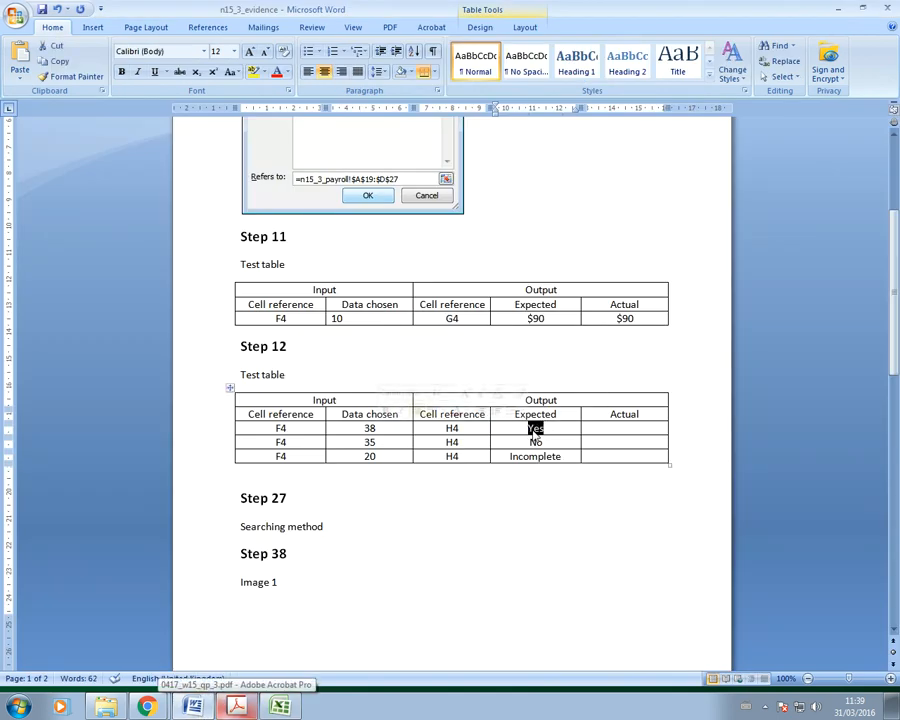
click(638, 428)
key(ctrl+v)
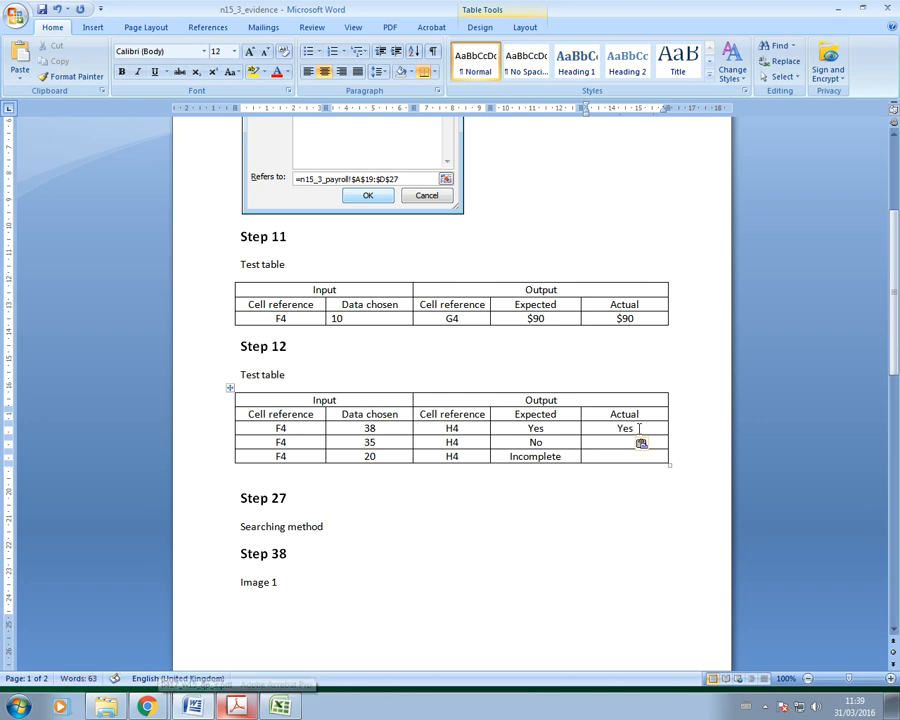
key(Down)
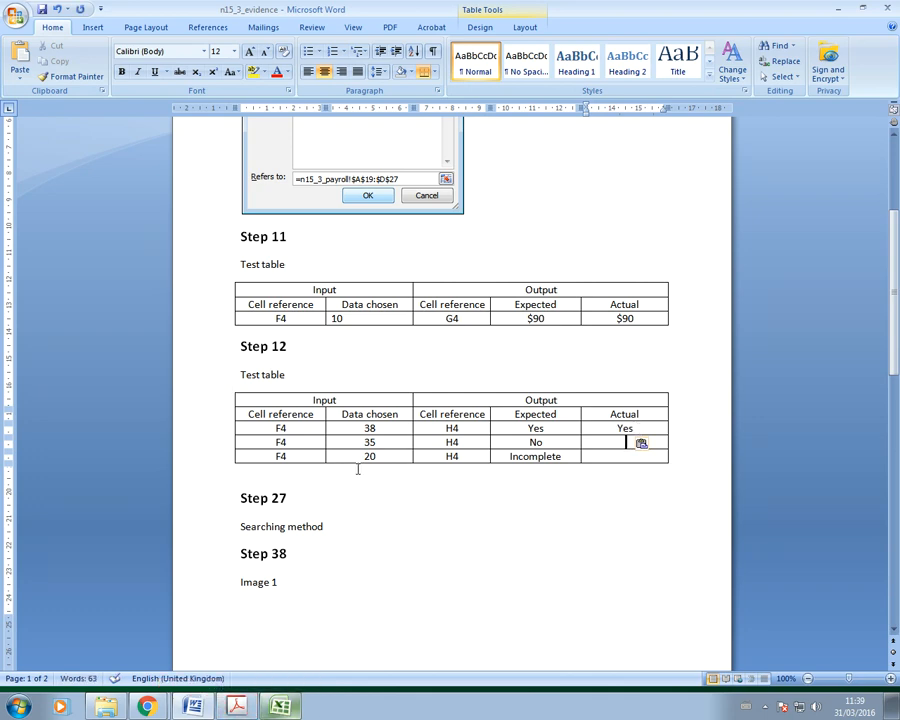
Step: Test 35 hours in F4 and record No as the second row's Actual result
key(alt+Tab)
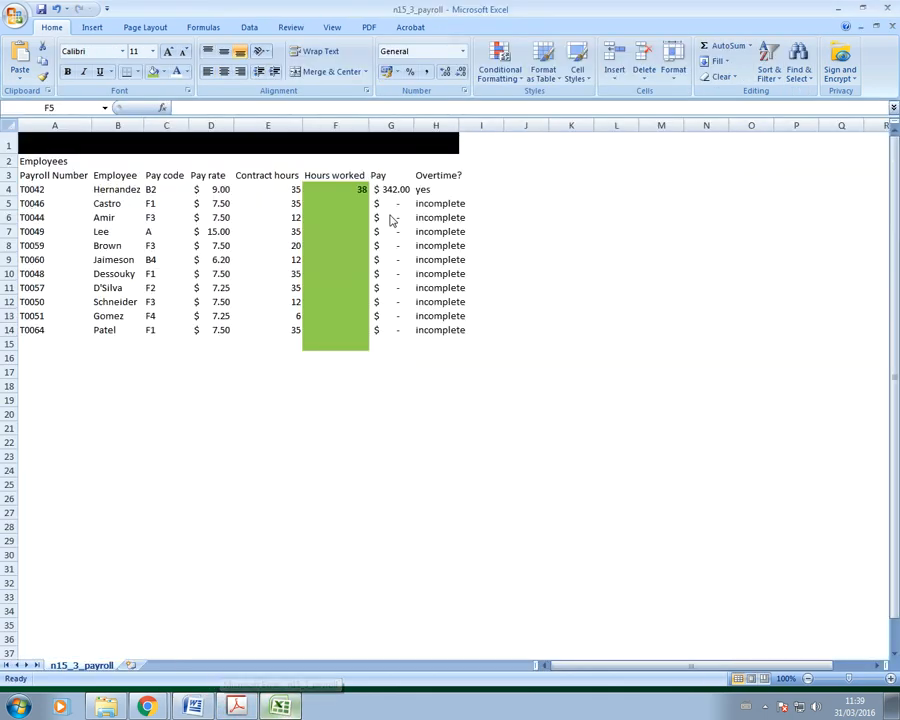
click(350, 188)
text(35)
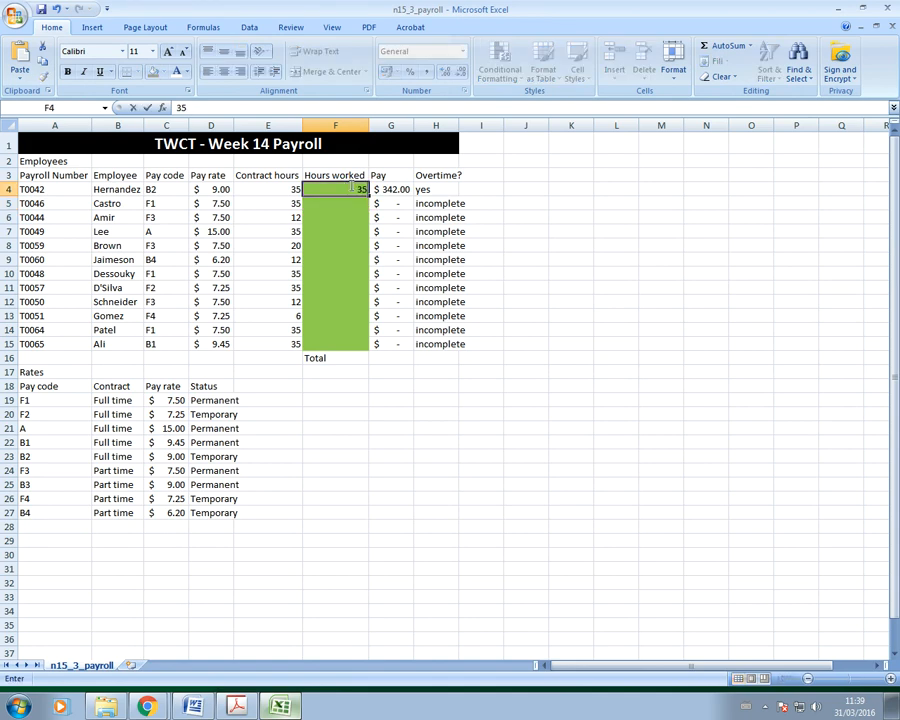
key(Return)
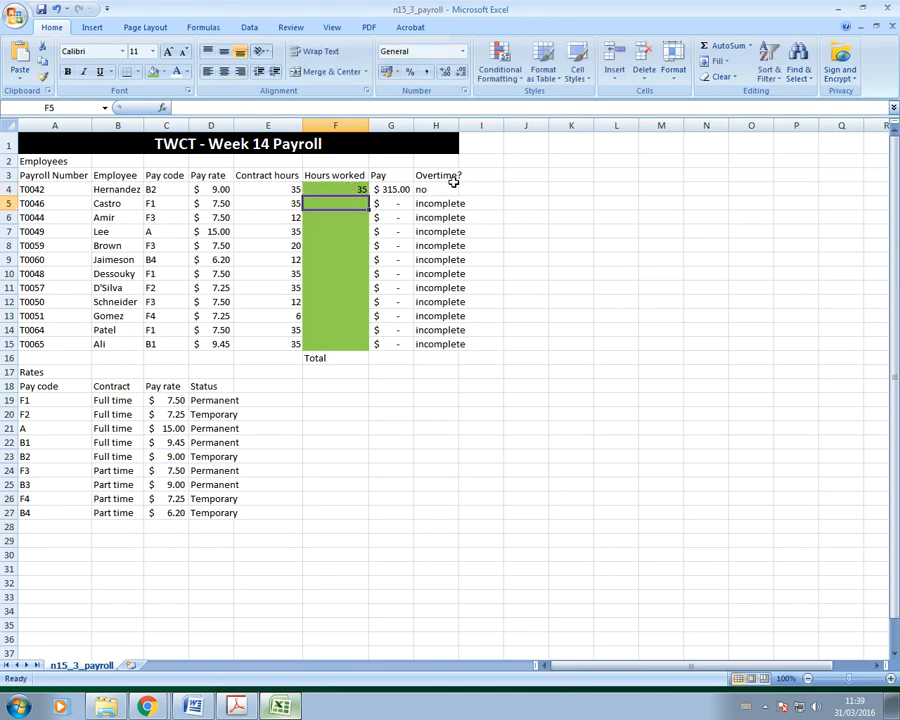
key(alt+Tab)
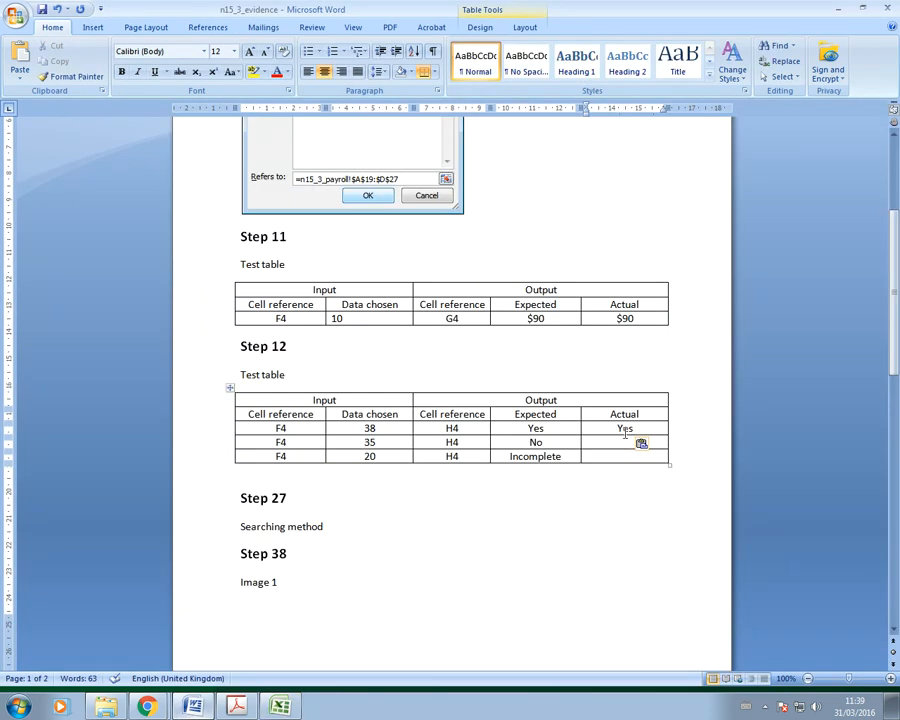
drag(543, 442, 519, 442)
key(ctrl+c)
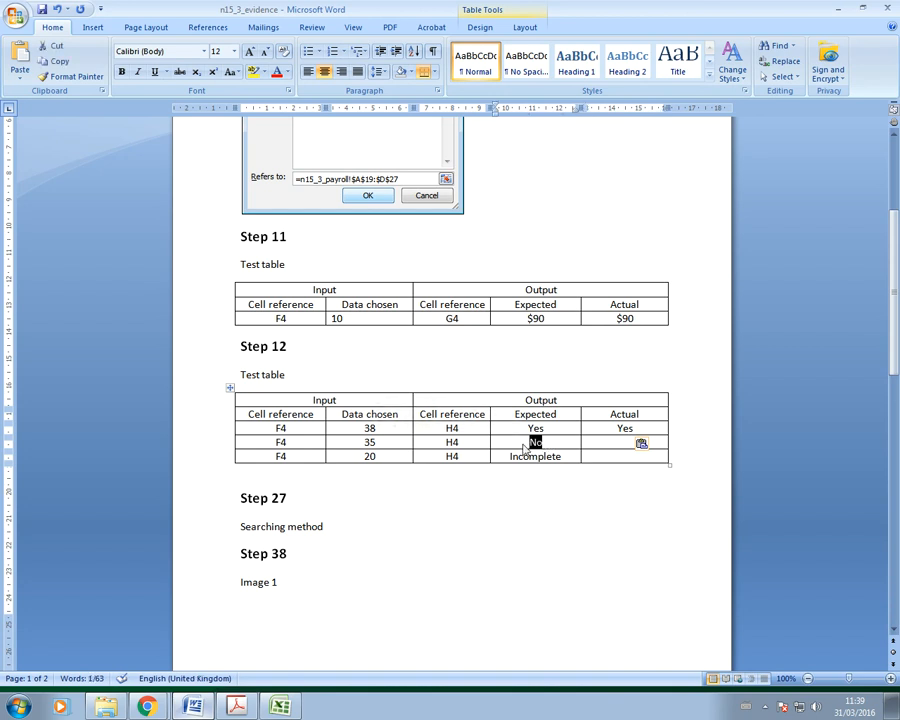
click(610, 442)
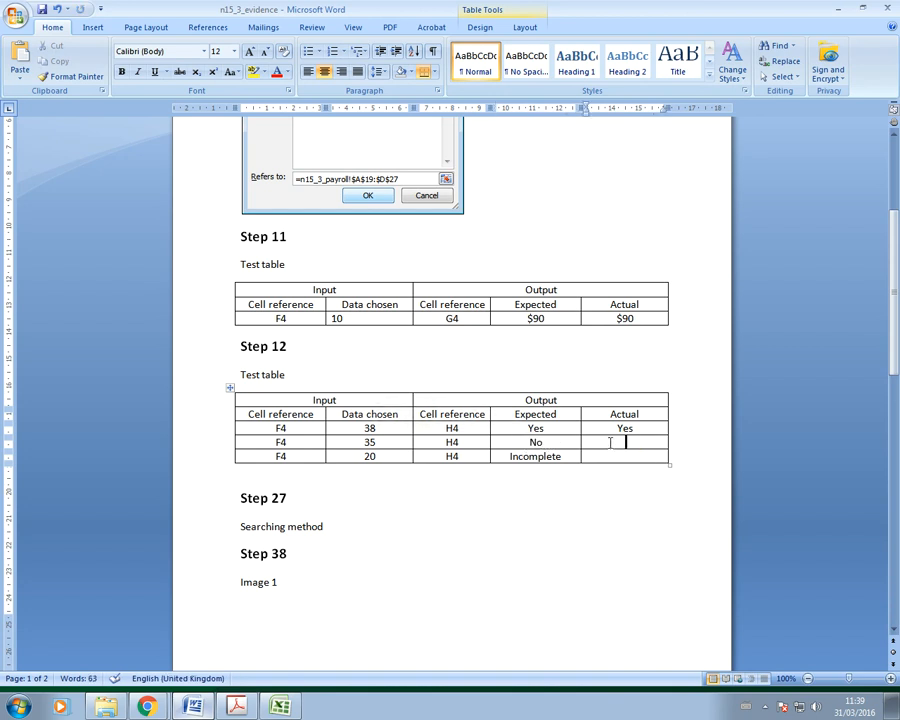
key(ctrl+v)
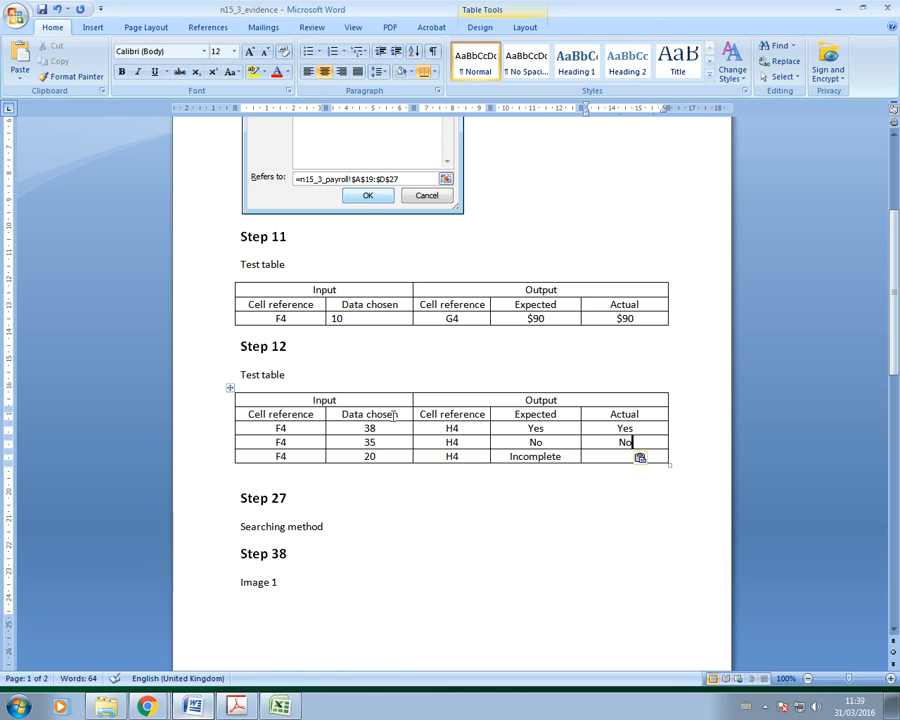
Step: Test 20 hours in F4 and record Incomplete as the last row's Actual result
key(alt+Tab)
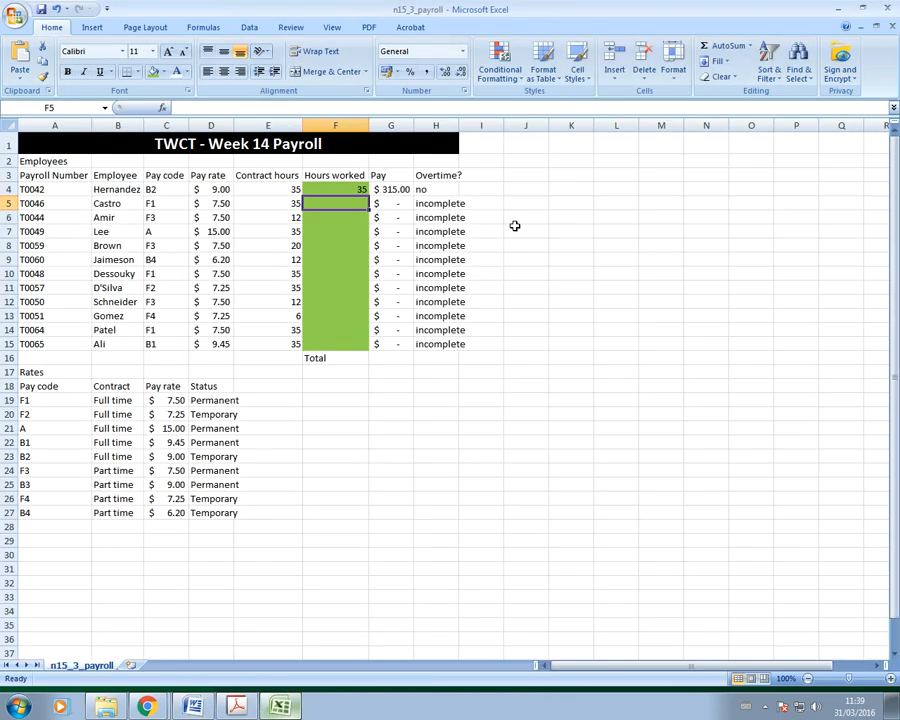
click(360, 188)
text(20)
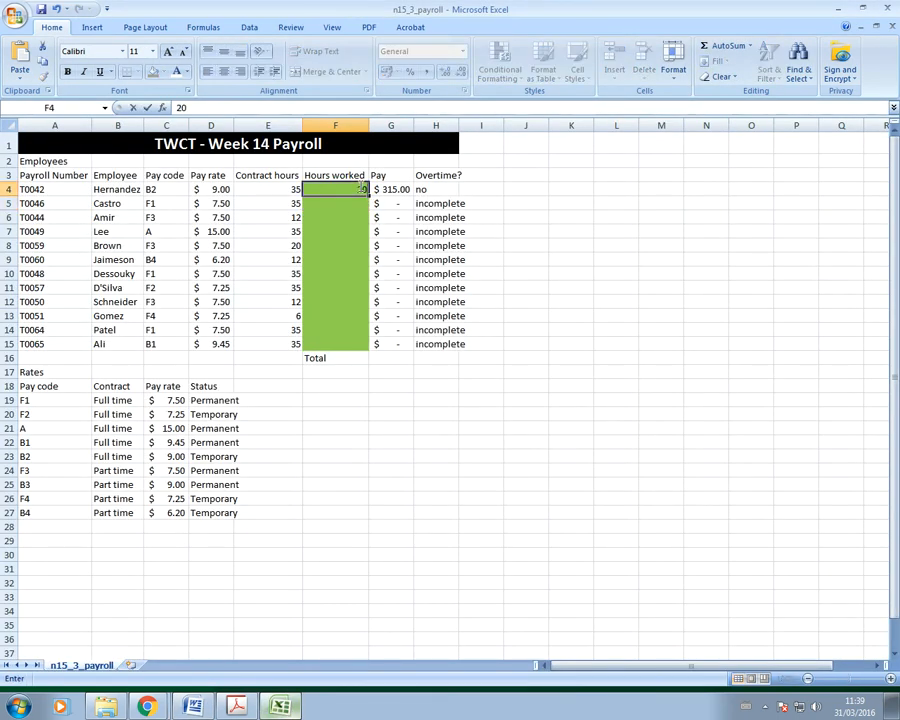
key(Return)
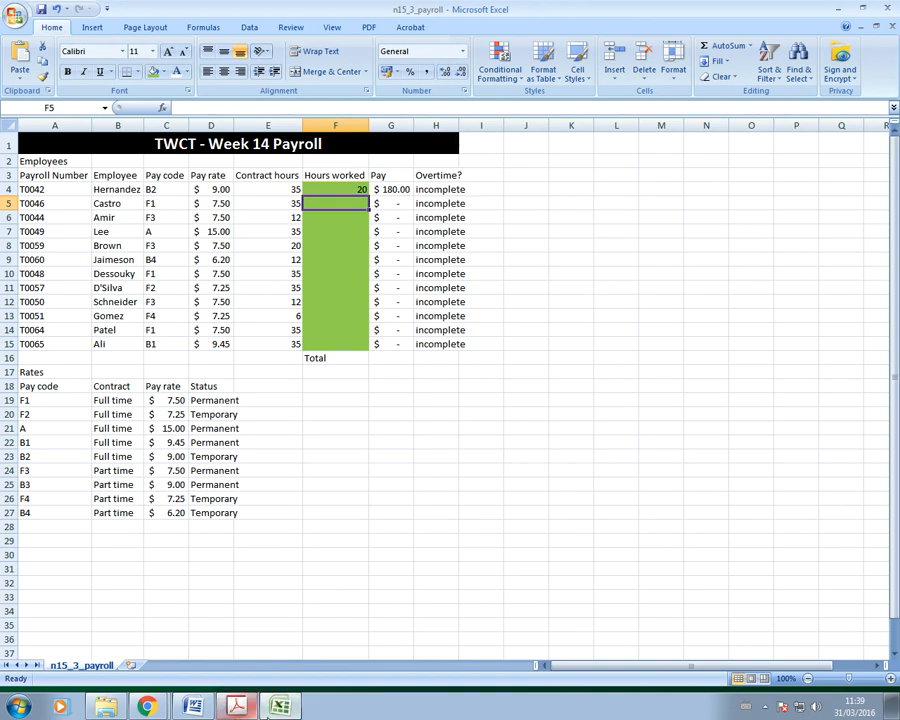
click(195, 707)
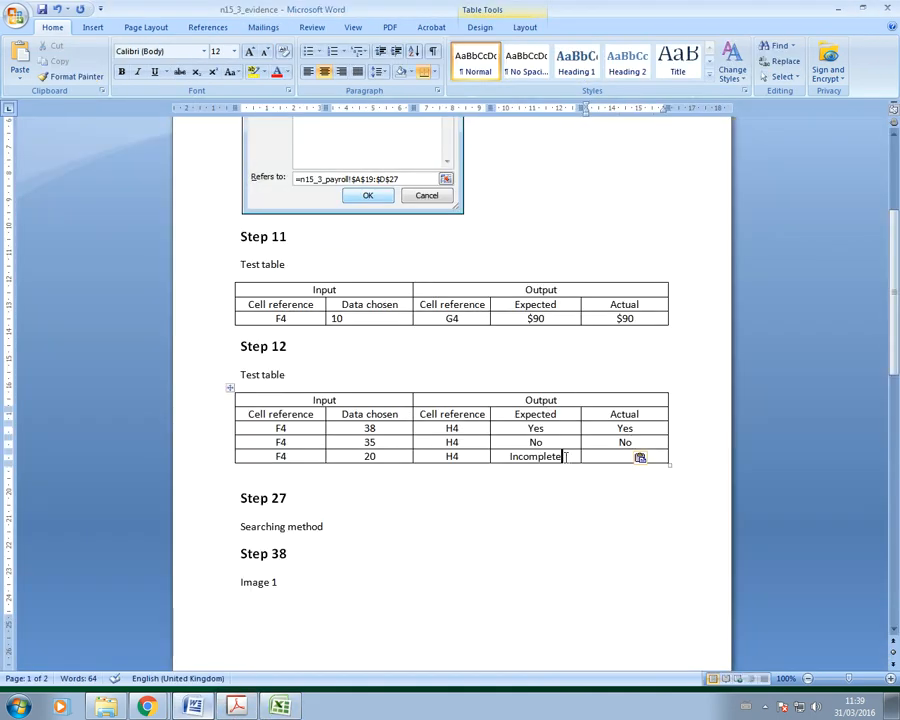
drag(565, 457, 506, 459)
key(ctrl+c)
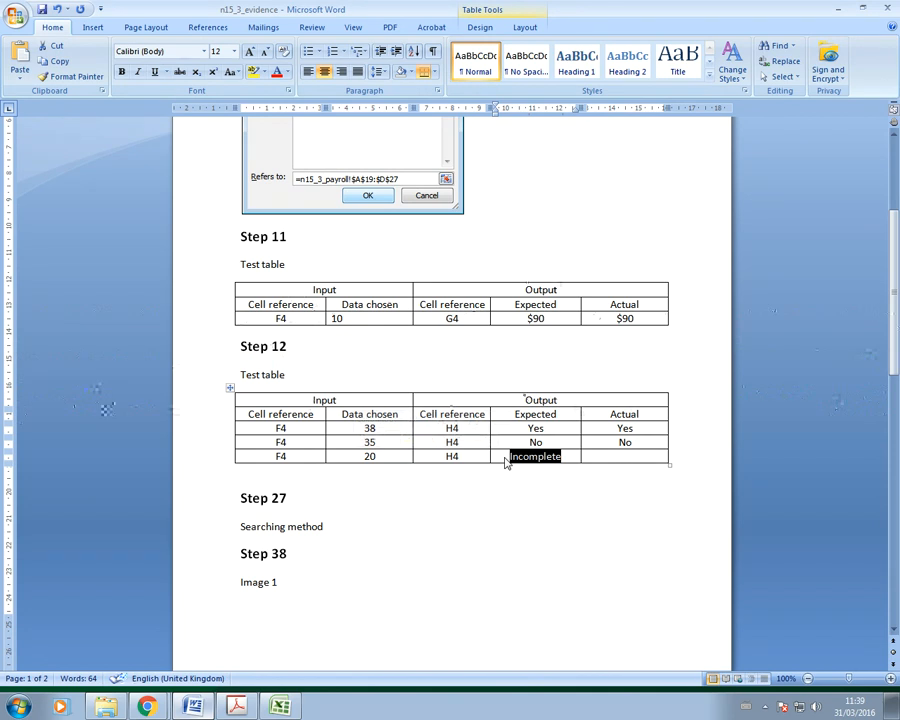
click(608, 457)
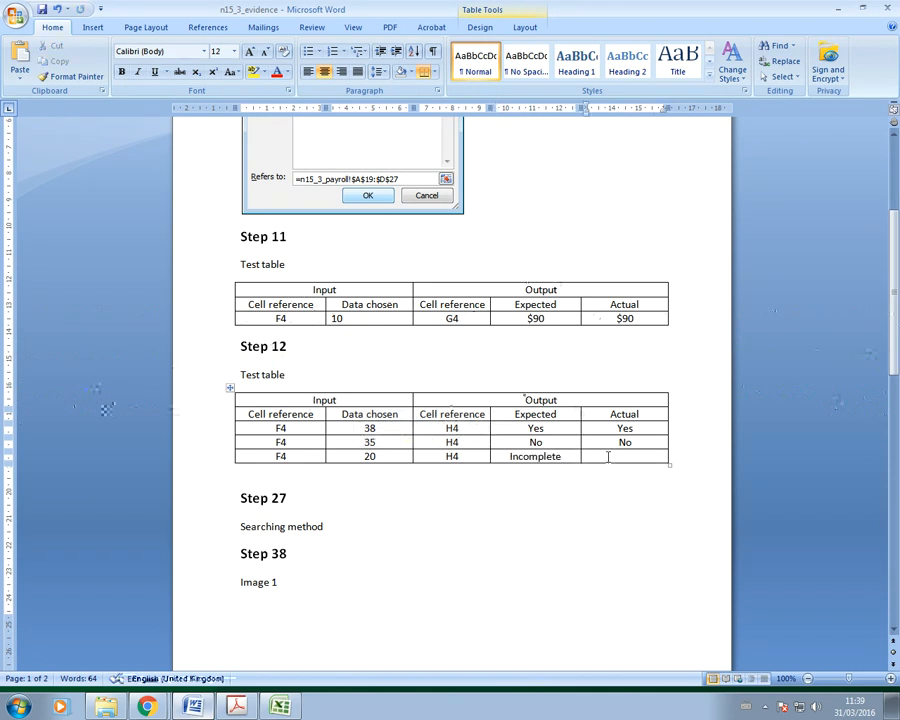
key(ctrl+v)
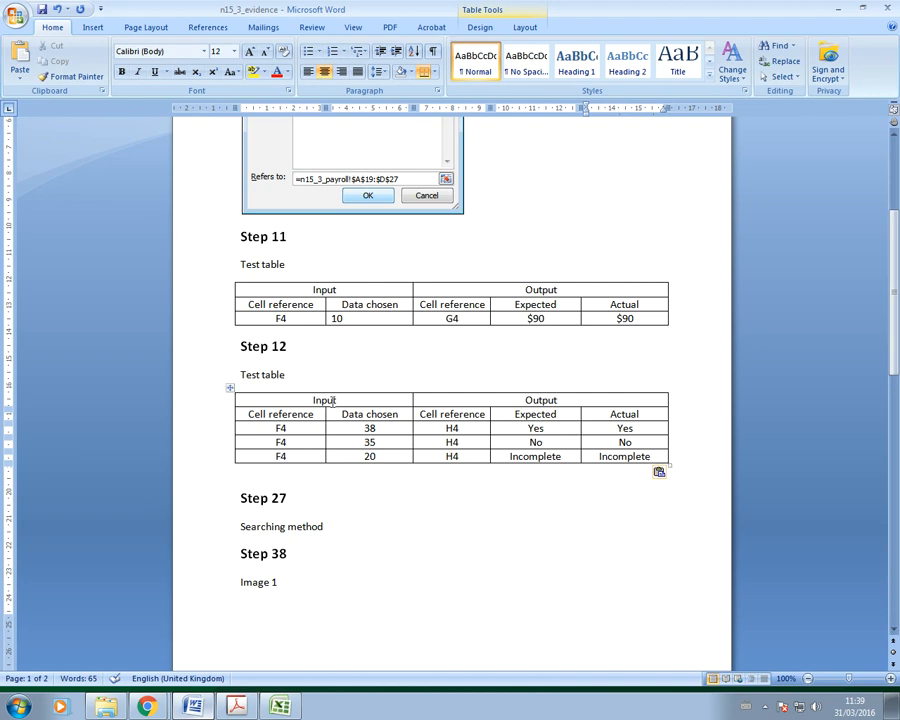
click(236, 707)
Step: Scroll the exam paper past step 12's last paragraph down to steps 13–17
drag(396, 484, 145, 468)
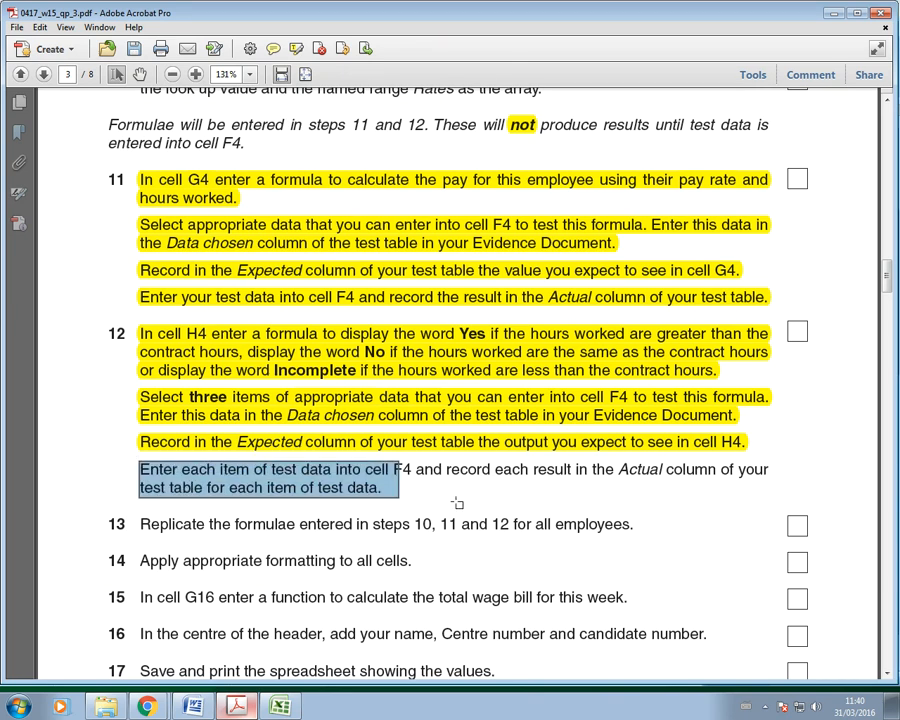
click(358, 560)
click(457, 523)
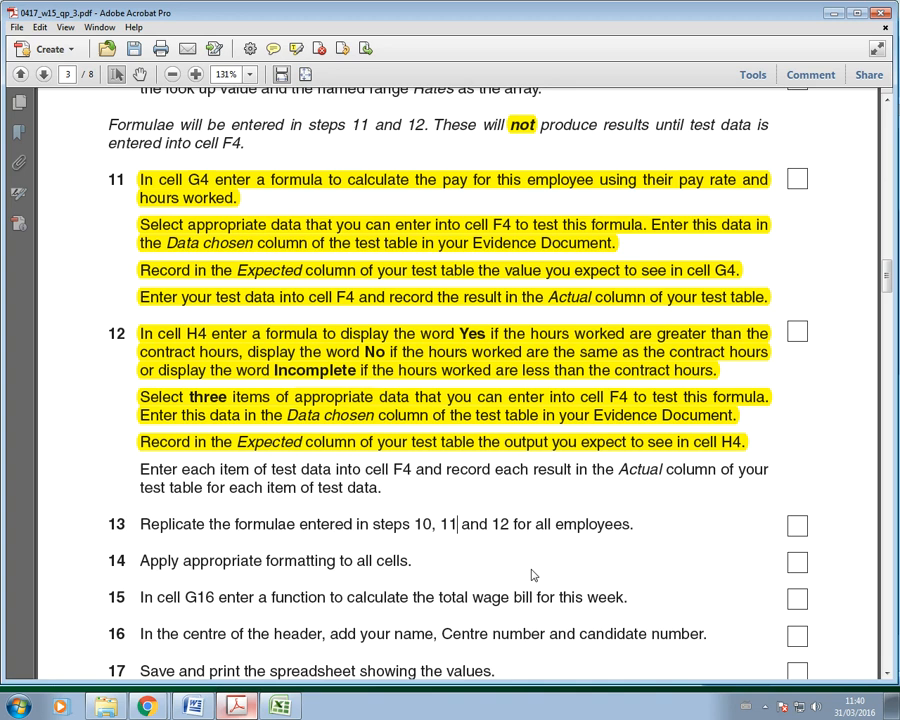
scroll(366, 534, down, 3)
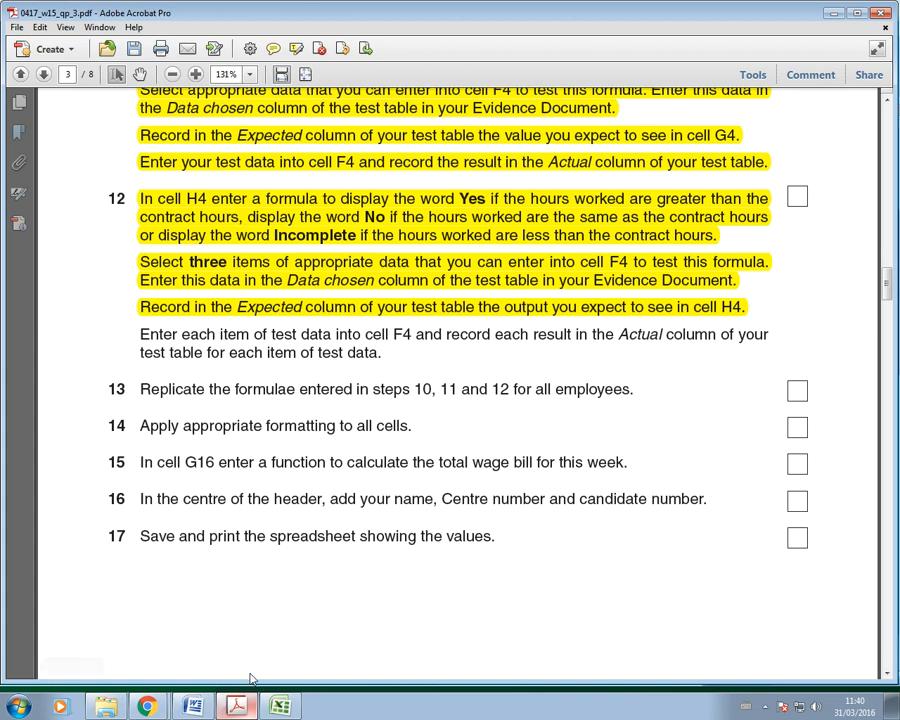
click(280, 706)
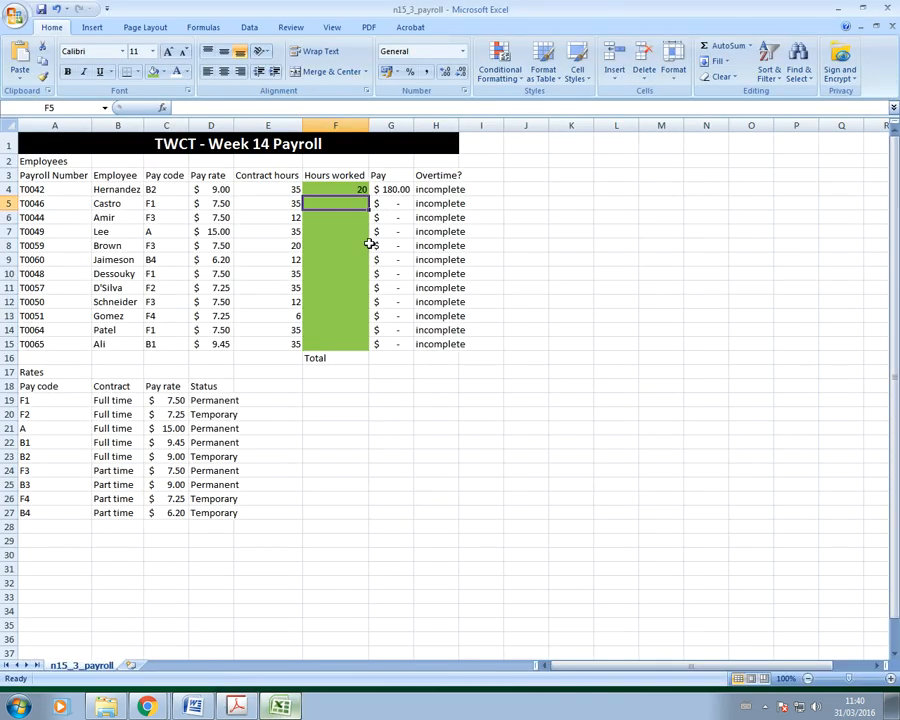
Step: Clear the test hours from F4 and widen the Overtime column H slightly
click(353, 187)
key(Delete)
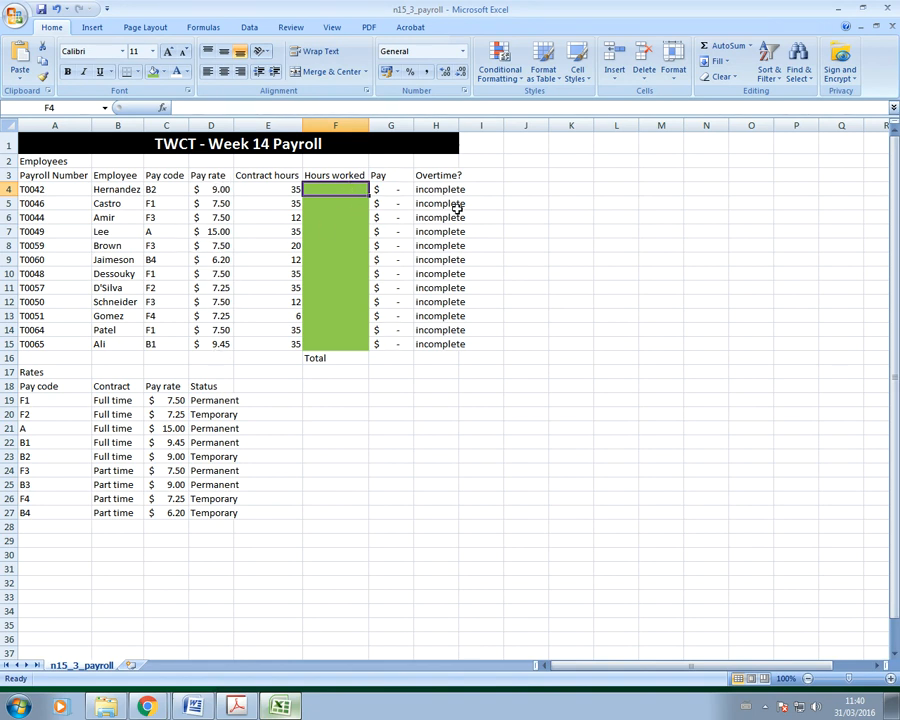
drag(461, 125, 468, 125)
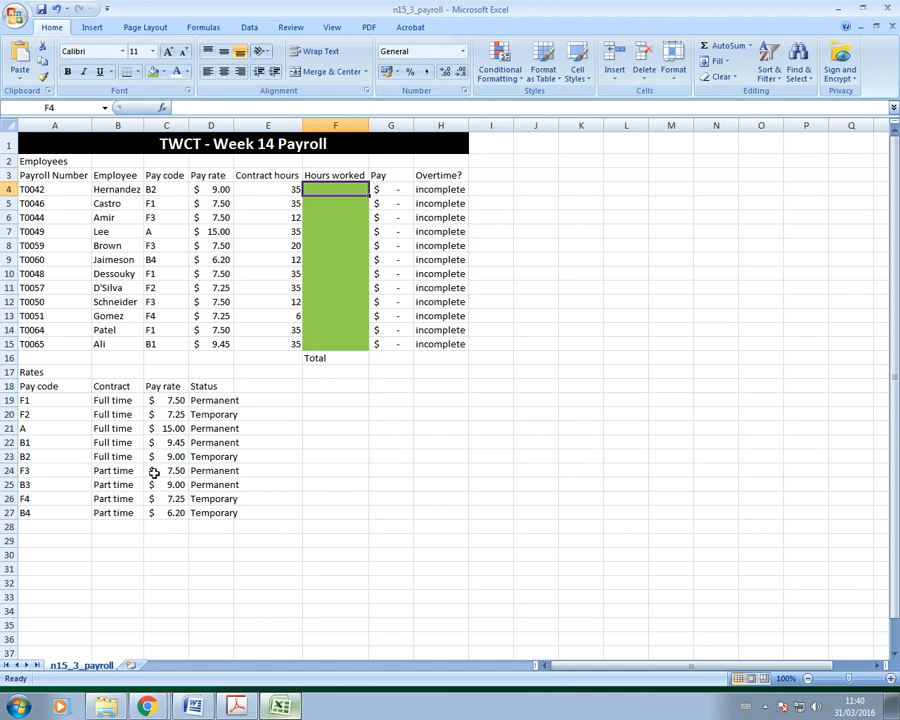
Step: Scroll the exam paper up to steps 4–7, then back down to steps 13–17 on page 3
click(238, 707)
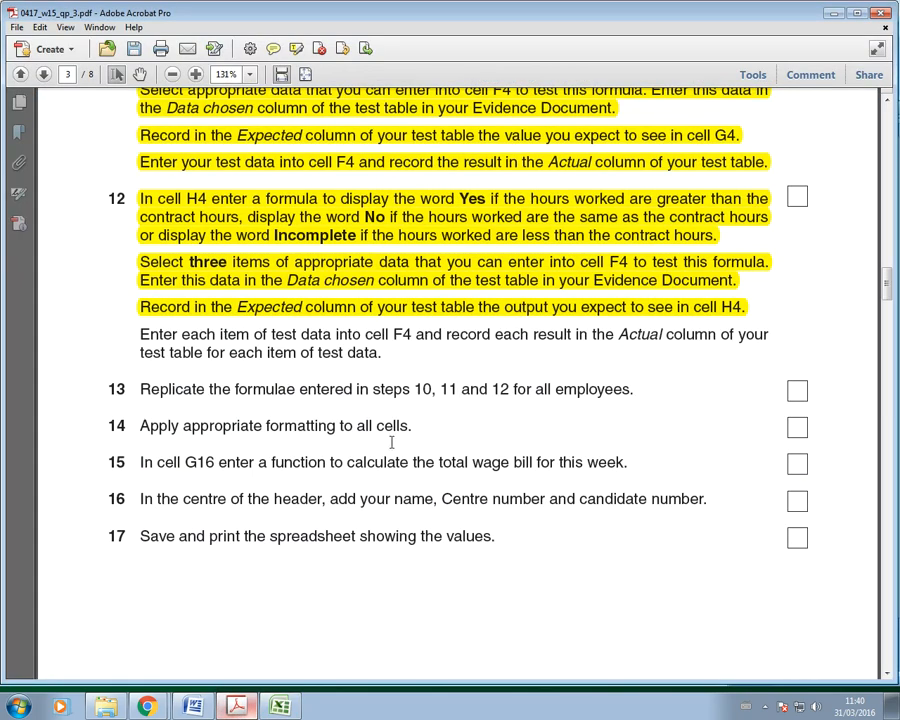
scroll(393, 450, up, 10)
scroll(393, 450, up, 1)
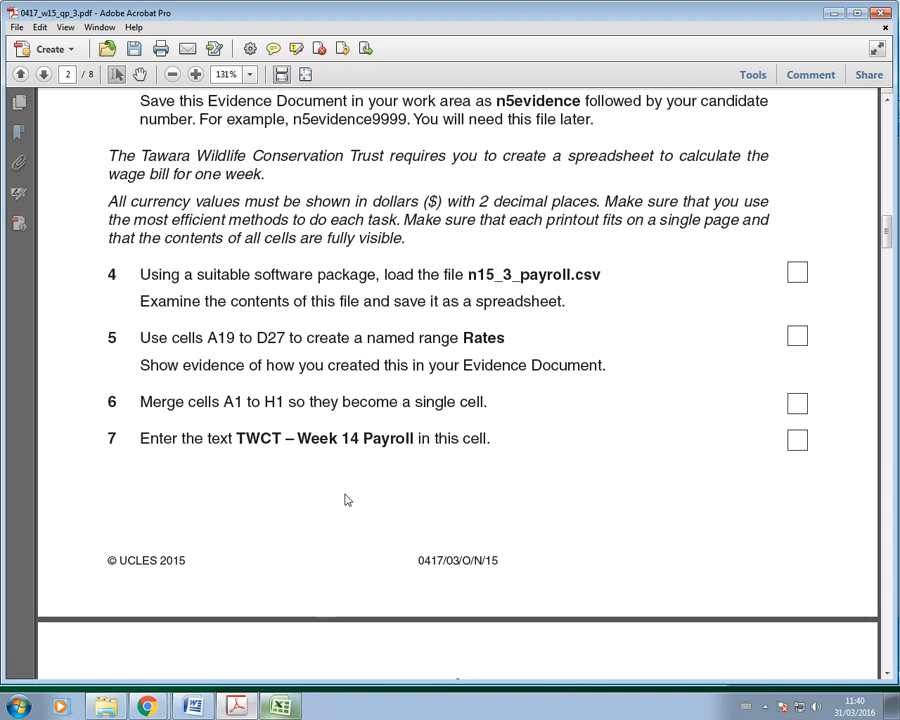
scroll(345, 490, down, 10)
scroll(349, 474, down, 10)
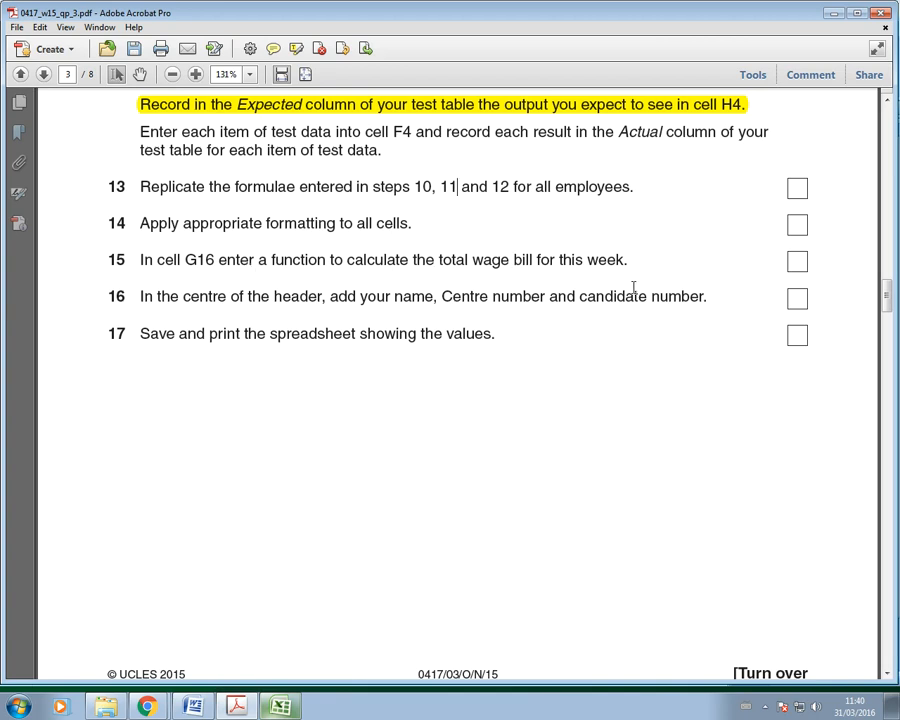
Step: Enter =SUM(G4:G15) in G16 to total the Pay column
key(alt+Tab)
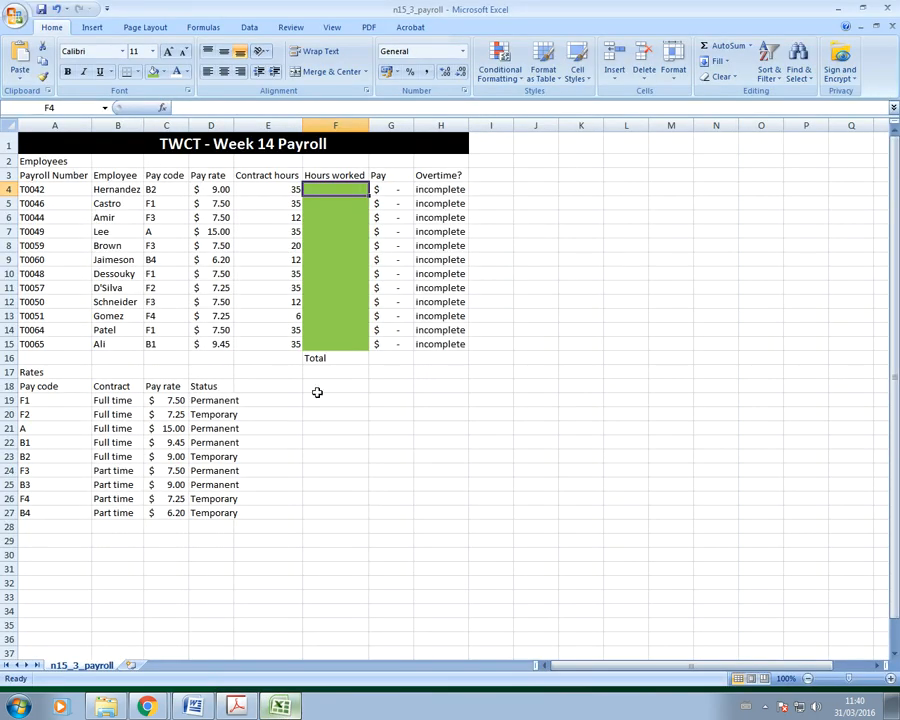
click(391, 359)
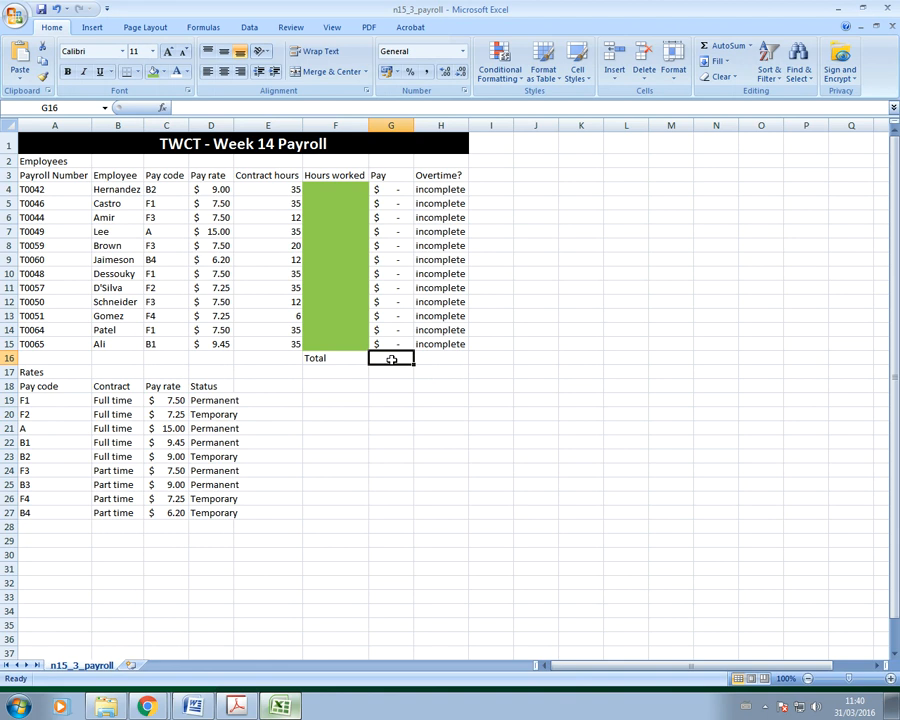
text(=)
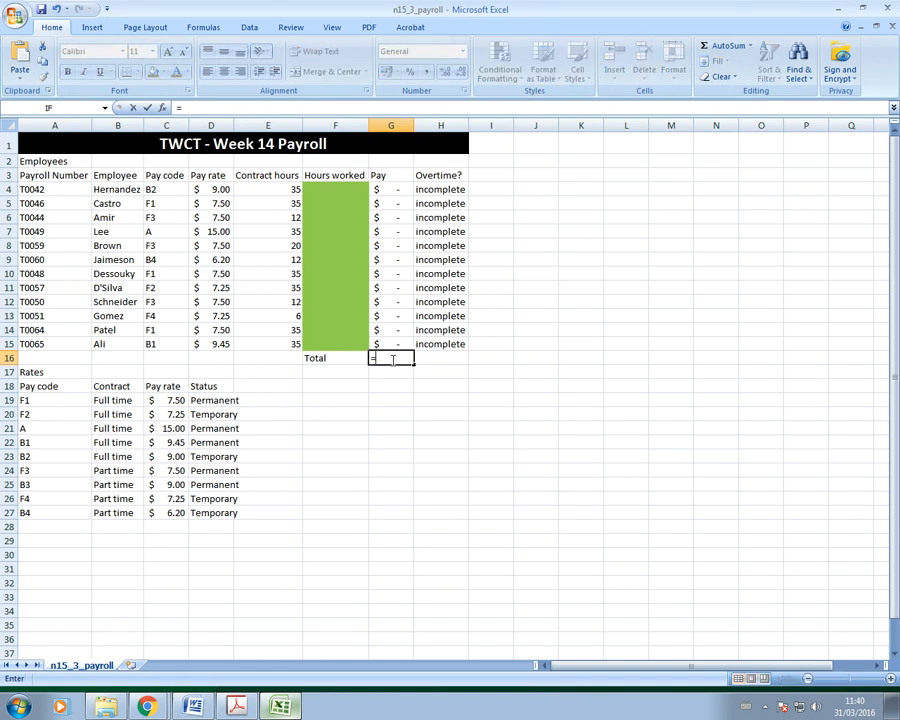
text(sum()
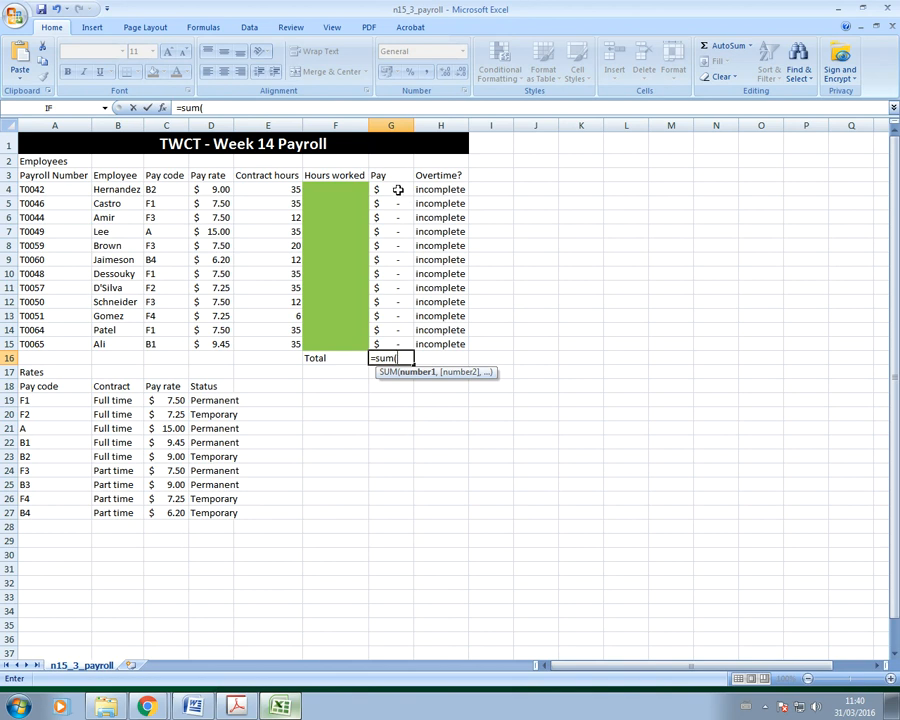
drag(398, 187, 401, 346)
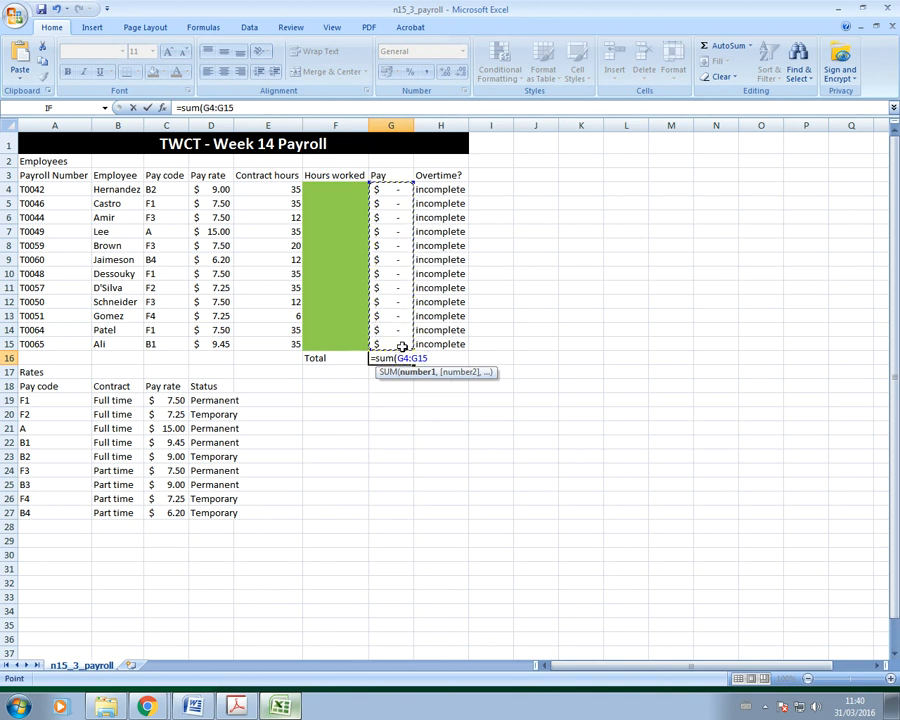
text())
key(Return)
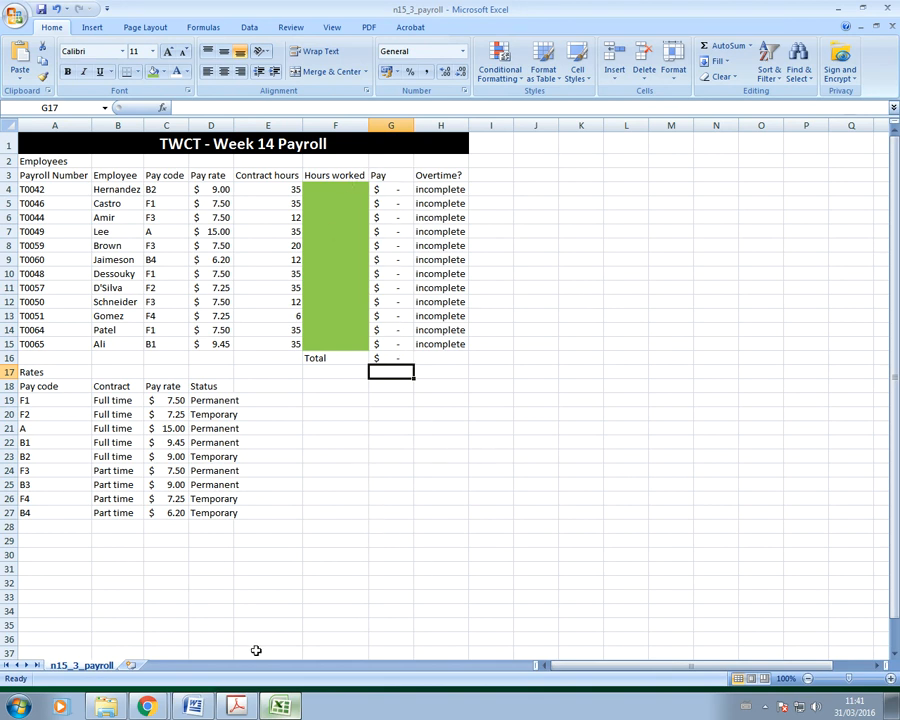
click(237, 706)
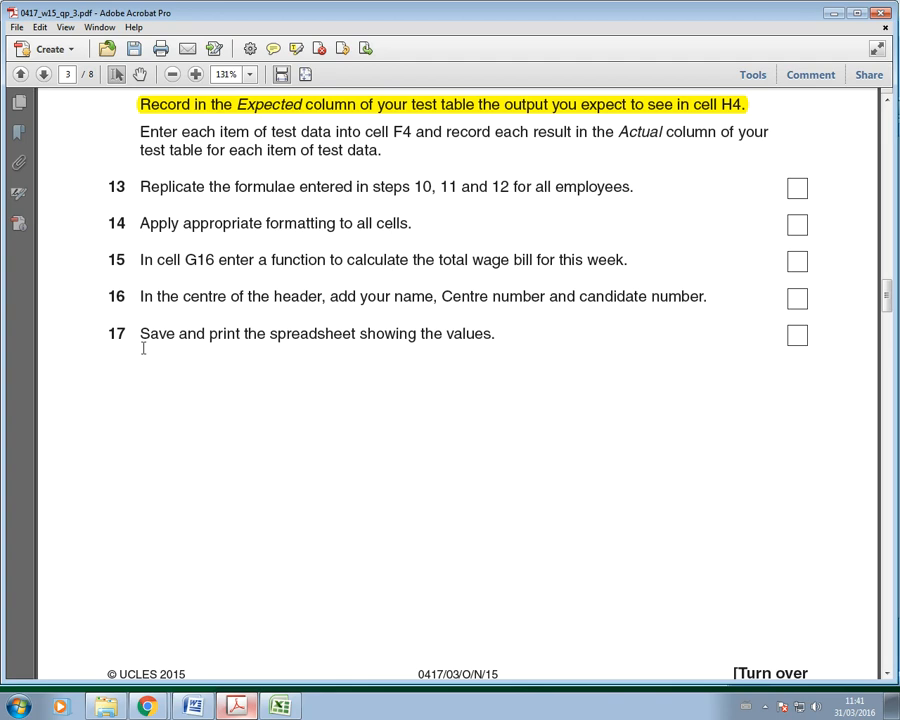
Step: Add 'details' as the centre page header, then return to Normal view
click(263, 711)
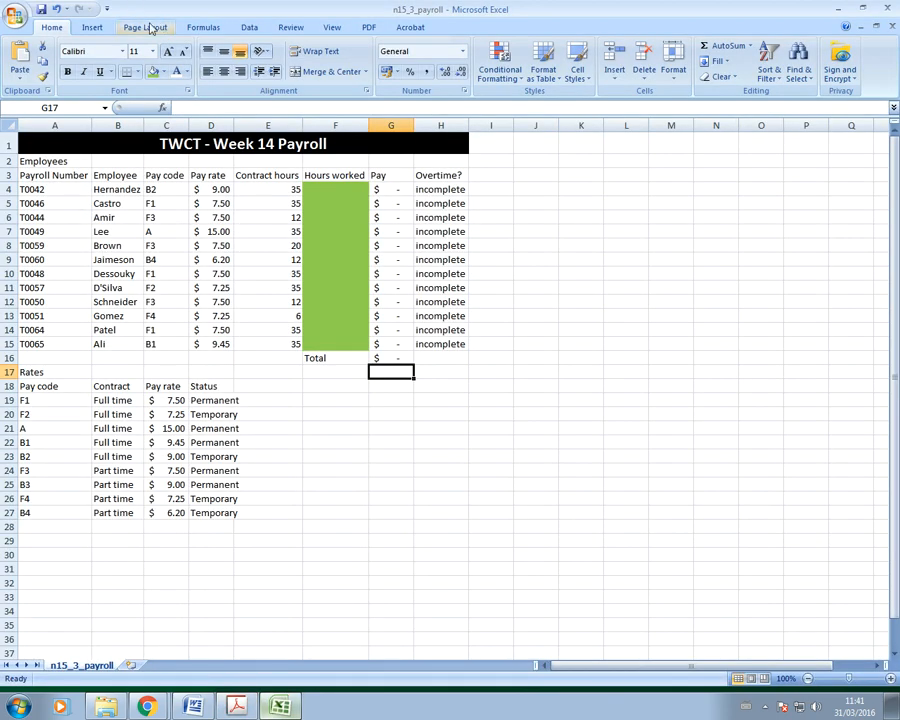
click(91, 27)
click(522, 72)
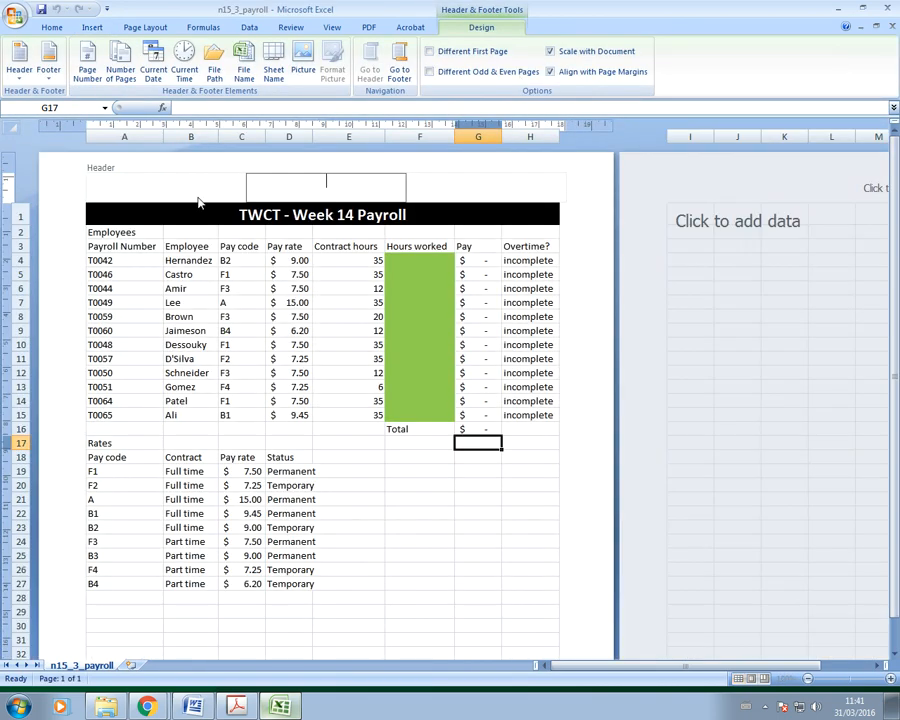
text(details)
click(579, 505)
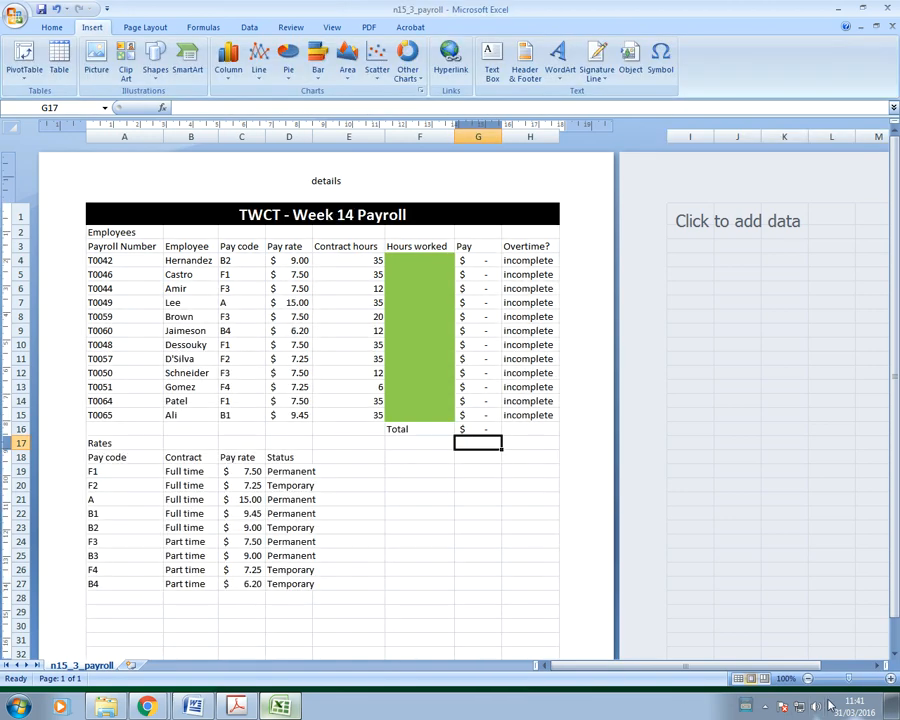
click(738, 680)
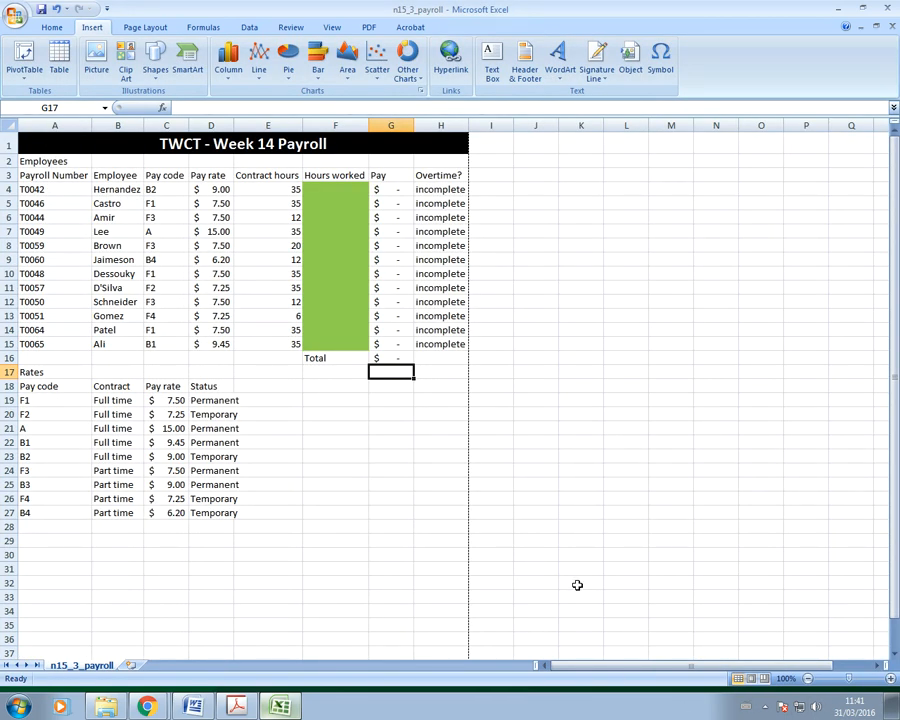
click(14, 16)
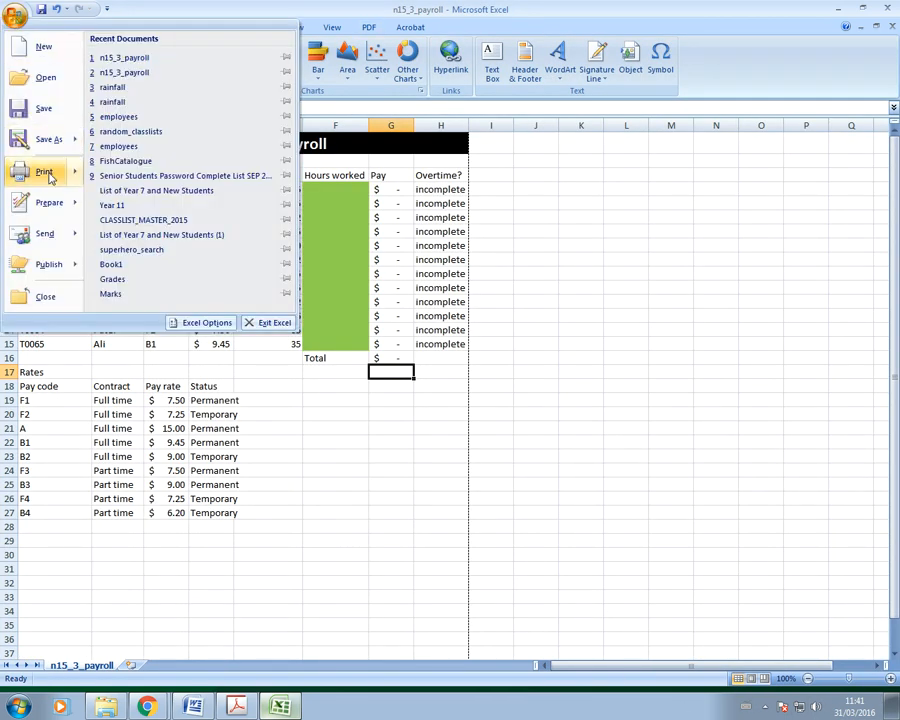
mouse_move(52, 178)
click(141, 134)
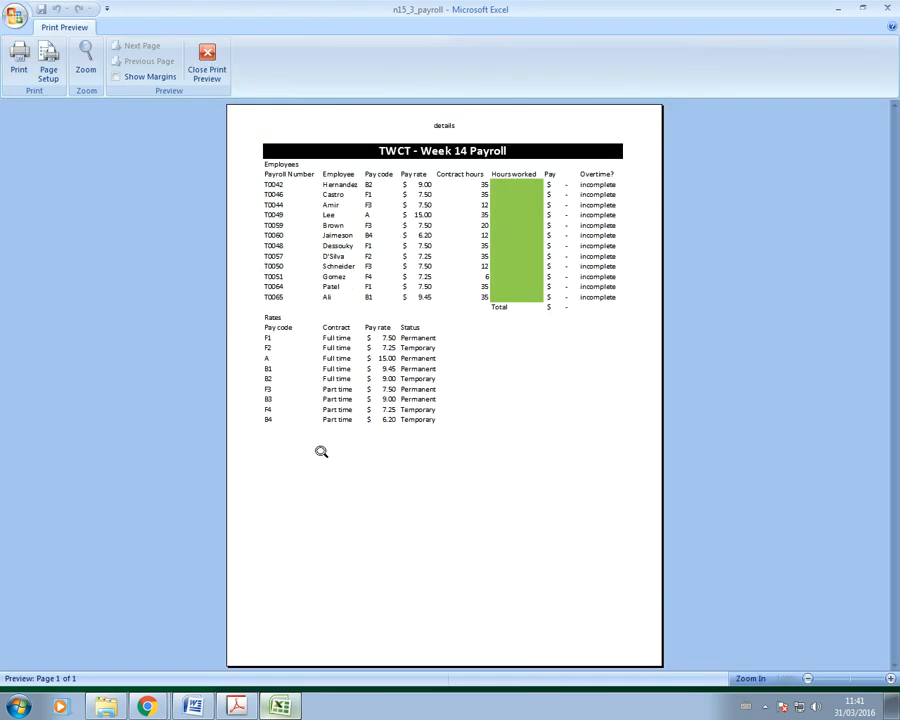
click(207, 62)
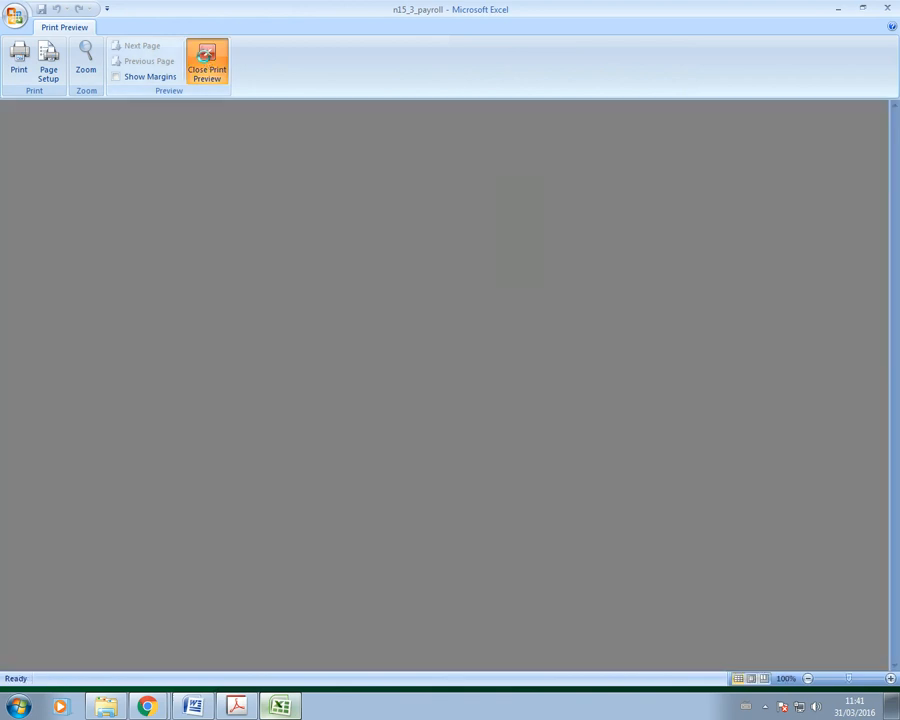
drag(332, 189, 326, 345)
click(51, 27)
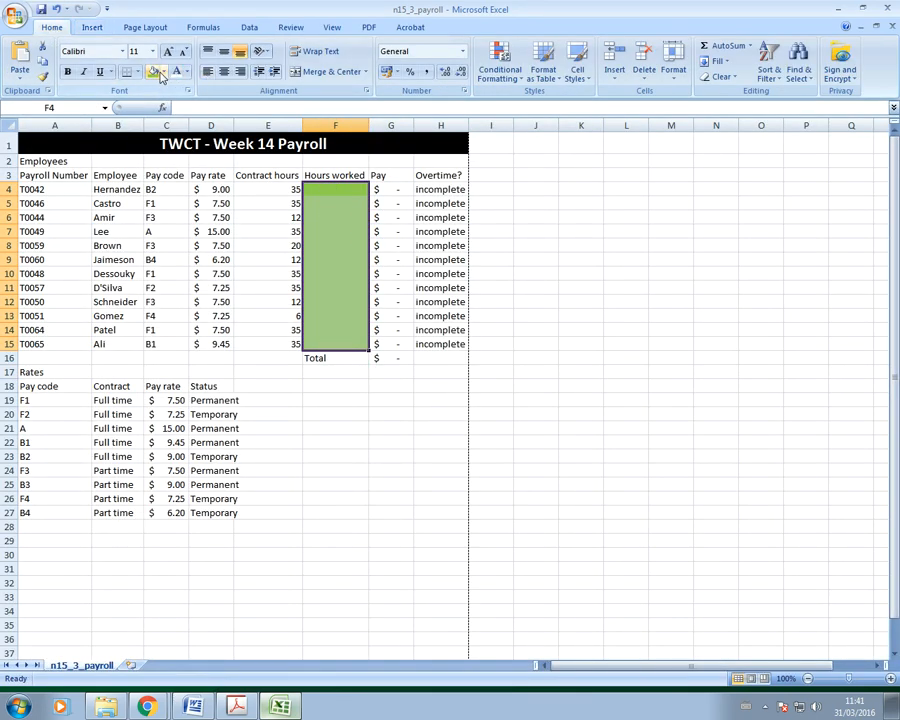
click(162, 73)
click(78, 191)
click(358, 528)
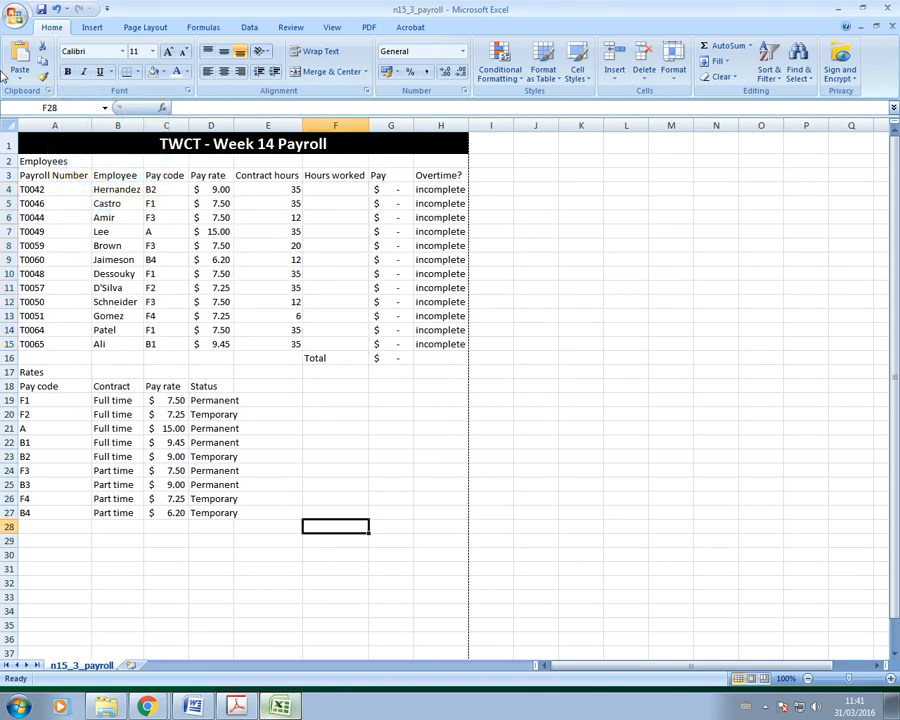
click(15, 14)
mouse_move(35, 168)
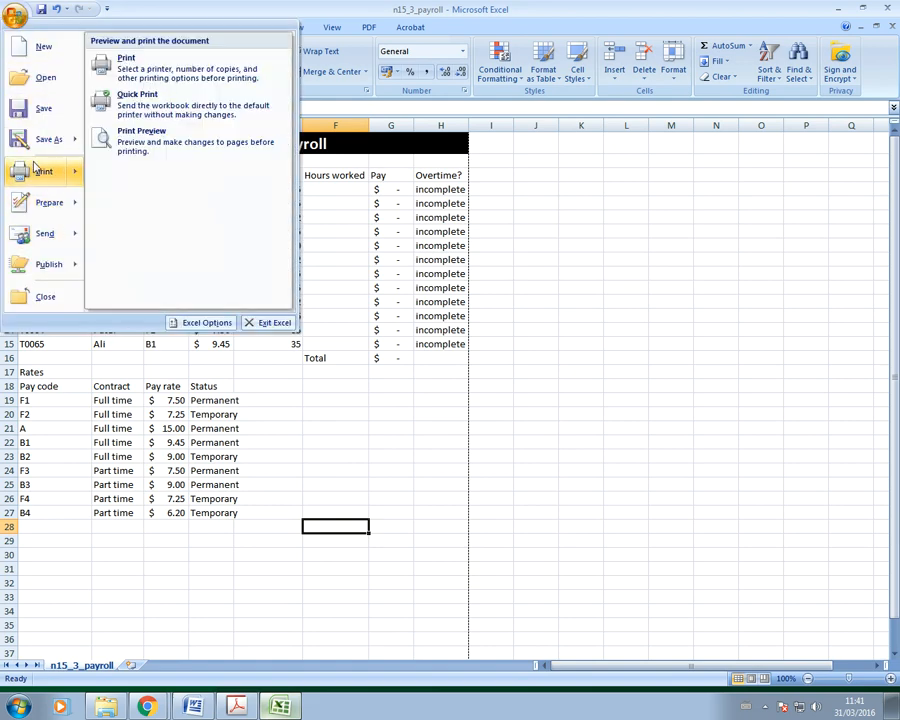
click(177, 141)
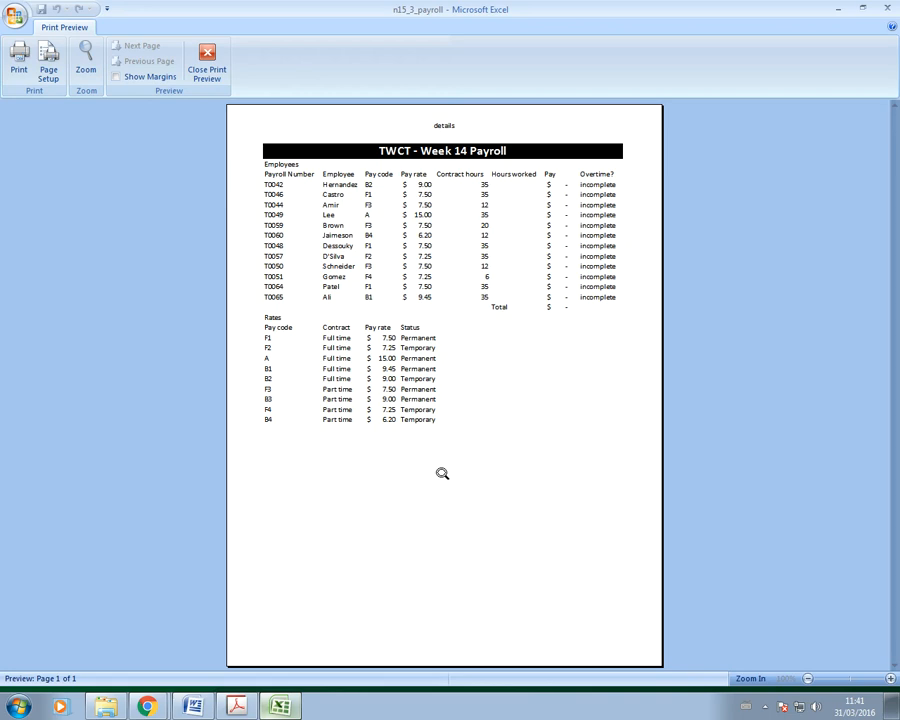
click(207, 57)
Step: Scroll the exam paper to page 4 to read question 18's Hours worked table
click(236, 706)
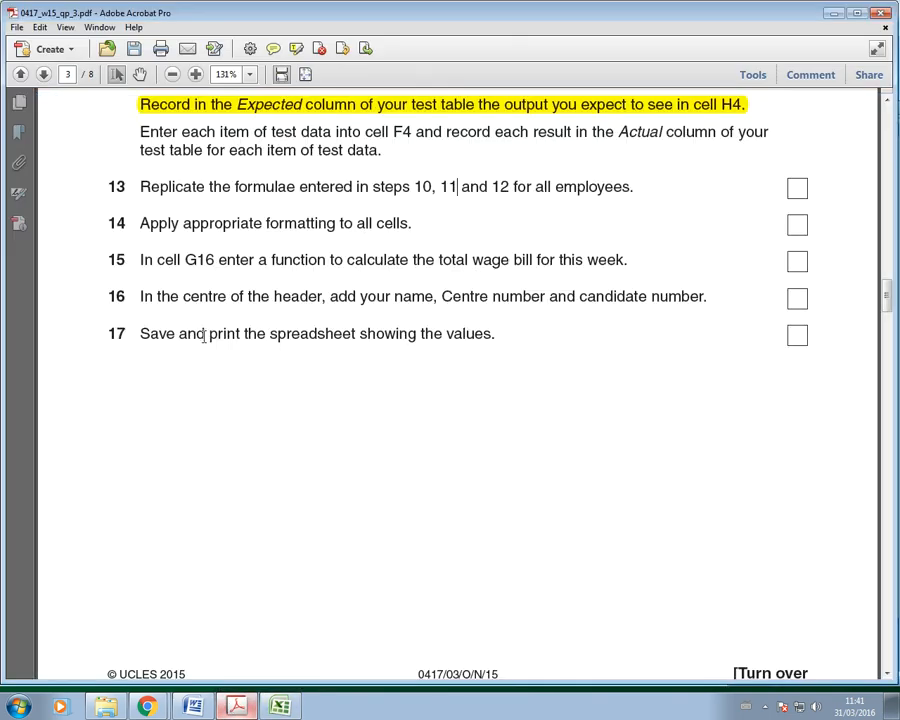
scroll(268, 372, down, 3)
scroll(268, 372, down, 10)
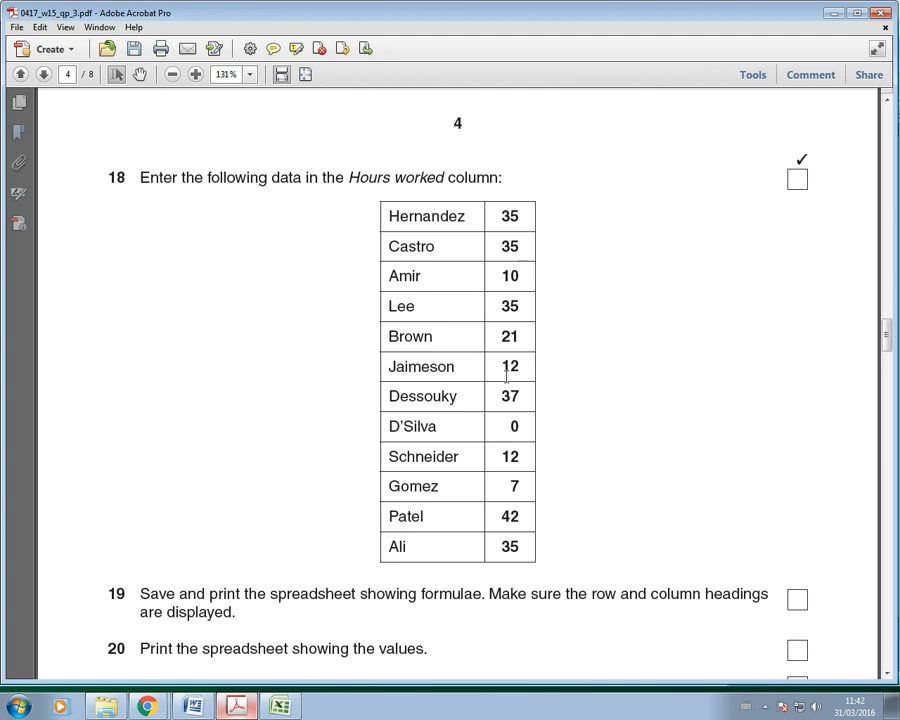
scroll(507, 372, down, 1)
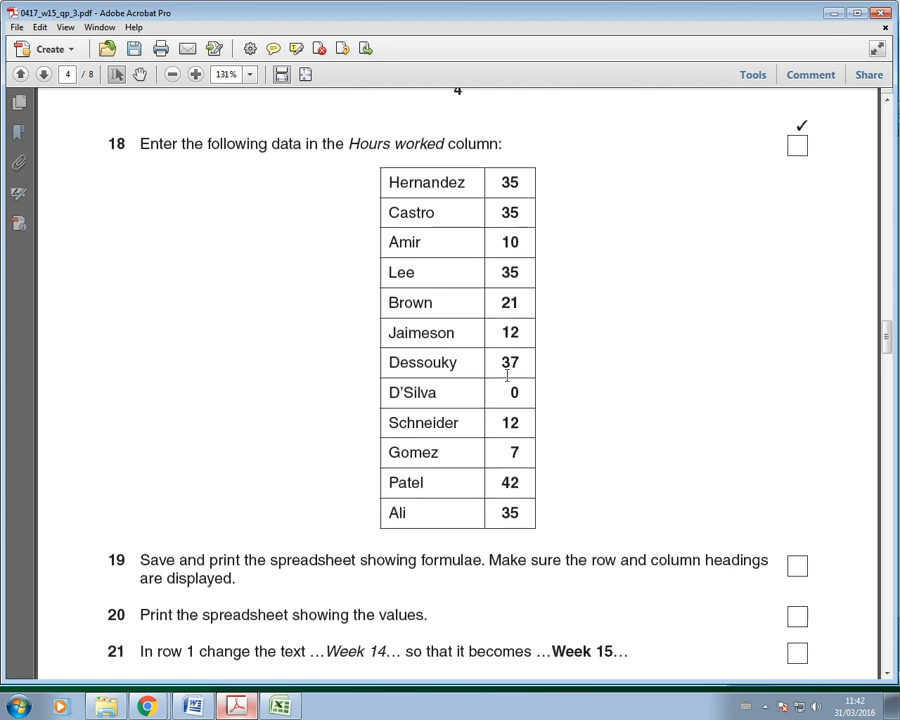
click(275, 712)
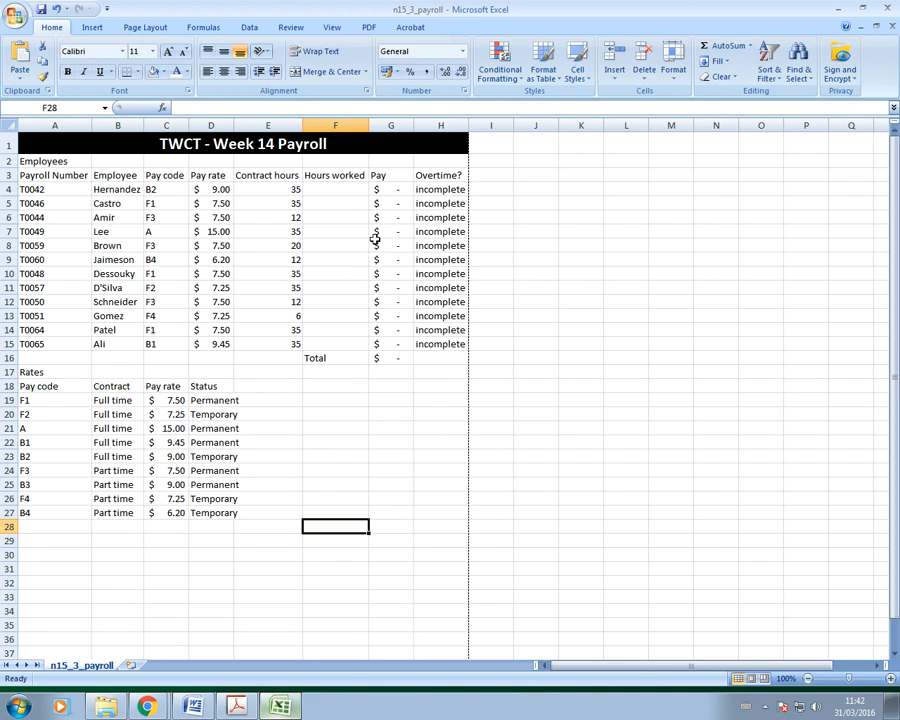
Step: Enter Hours worked of 35 in F4, 10 in F6 and 35 in F7
click(340, 188)
text(3)
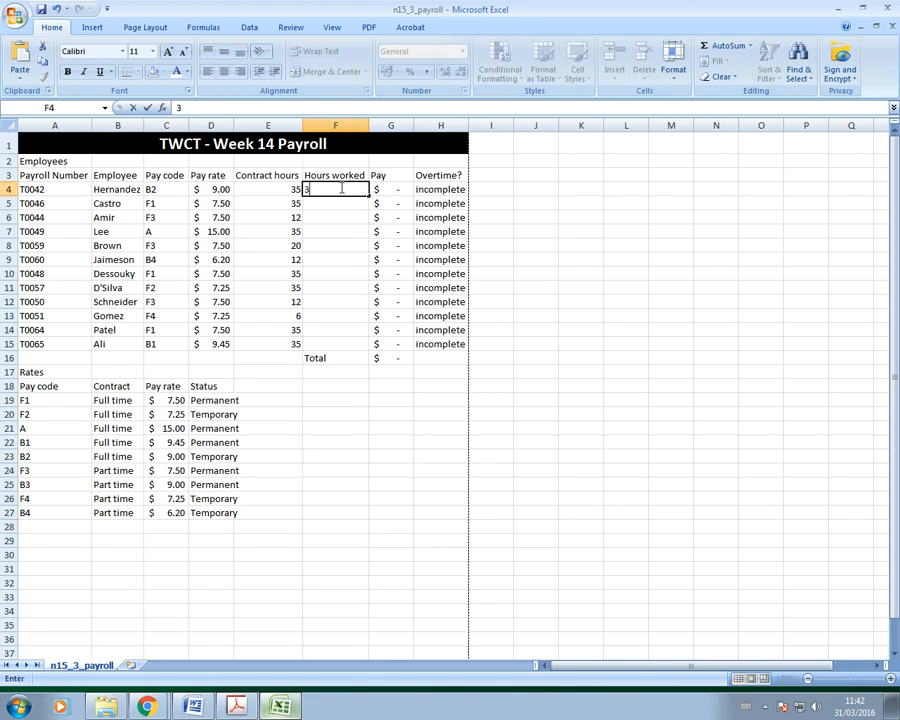
text(5)
key(Return)
text(35)
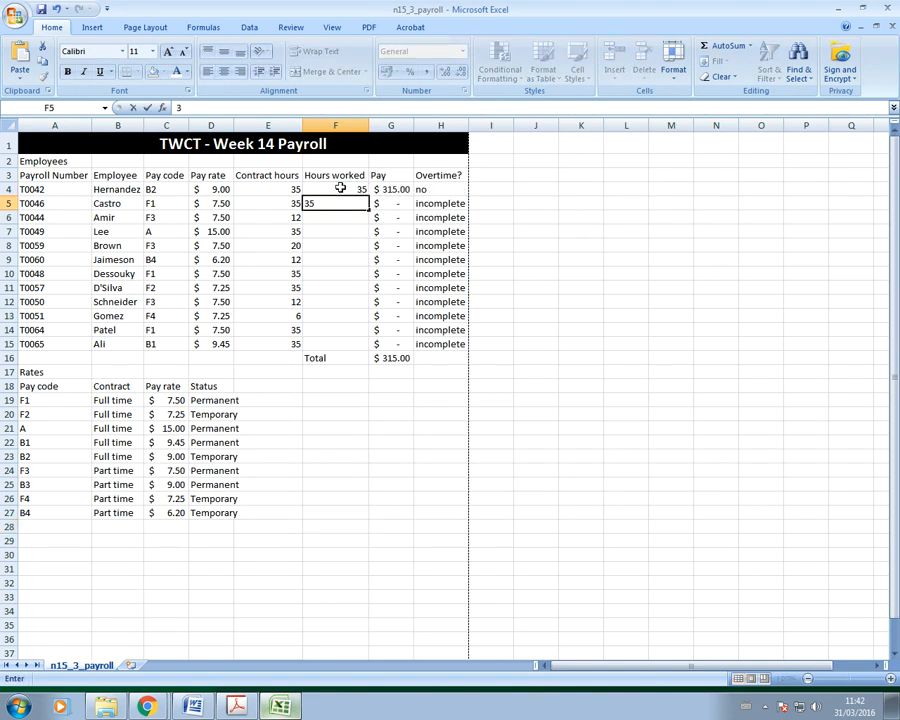
key(Return)
text(0)
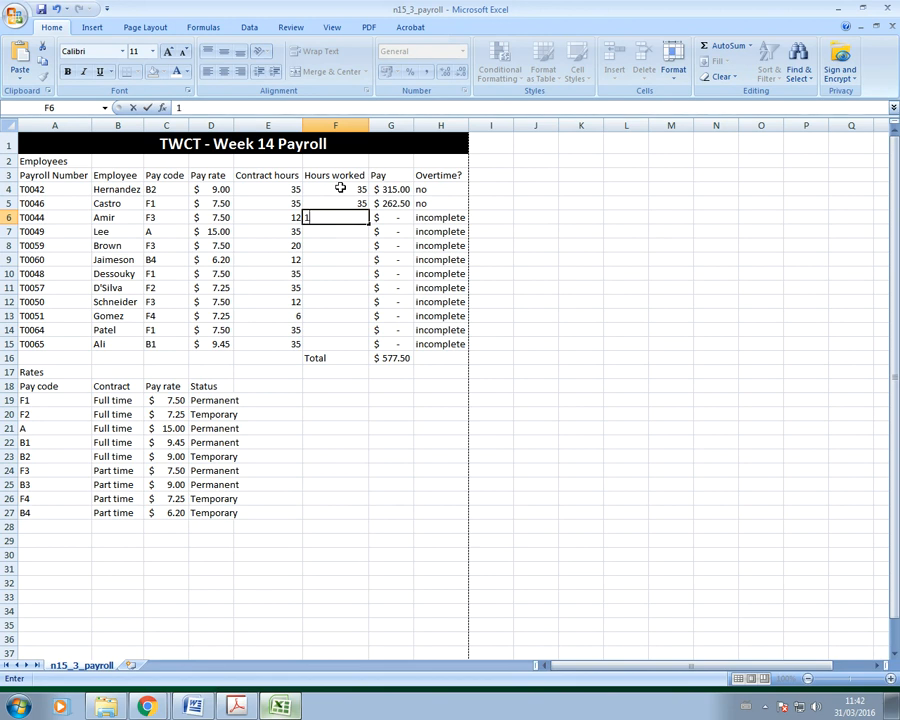
text(10)
key(Return)
text(35)
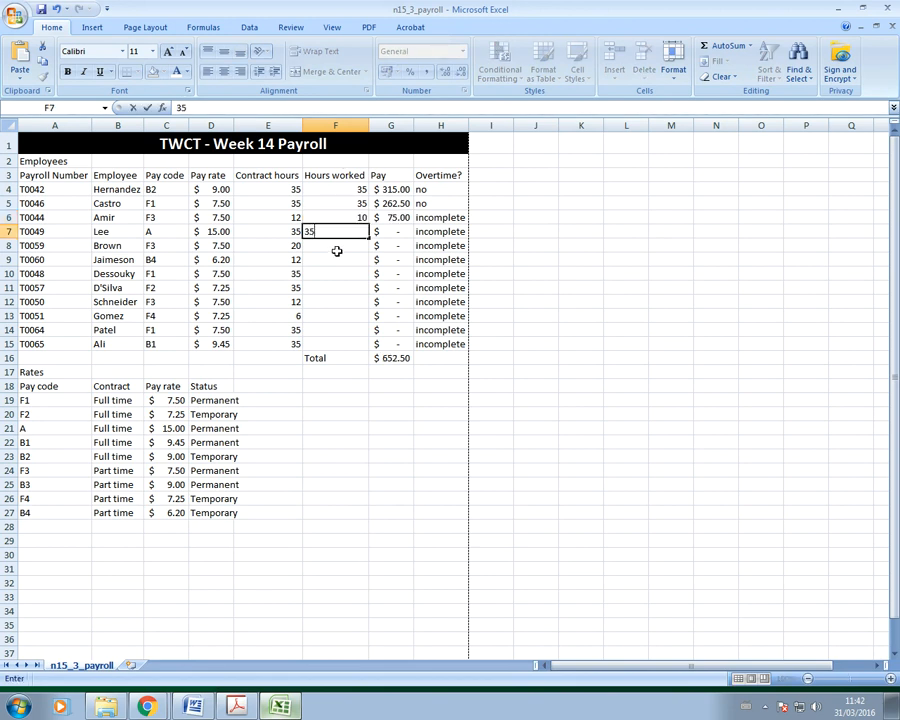
key(Return)
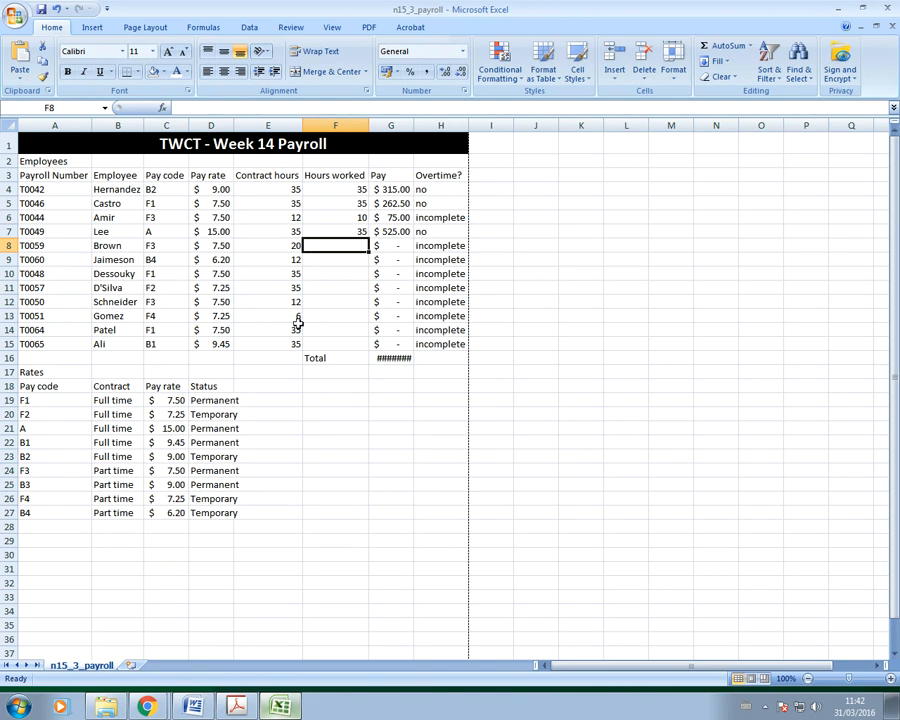
Step: After rechecking the question paper, enter 21, 12, 27 and 0 hours in F8 to F11
click(236, 706)
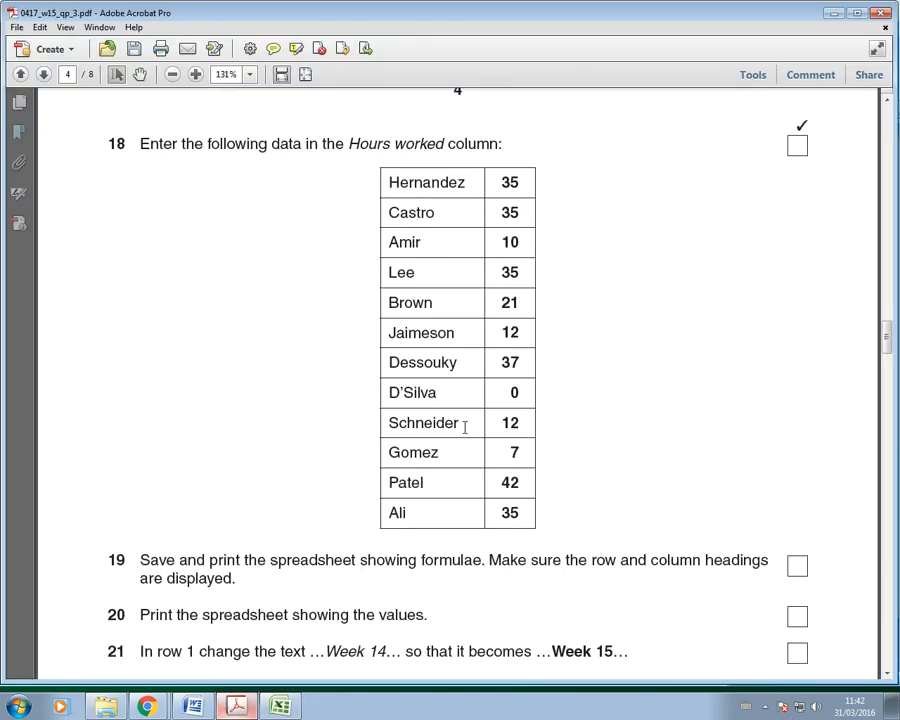
key(alt+Tab)
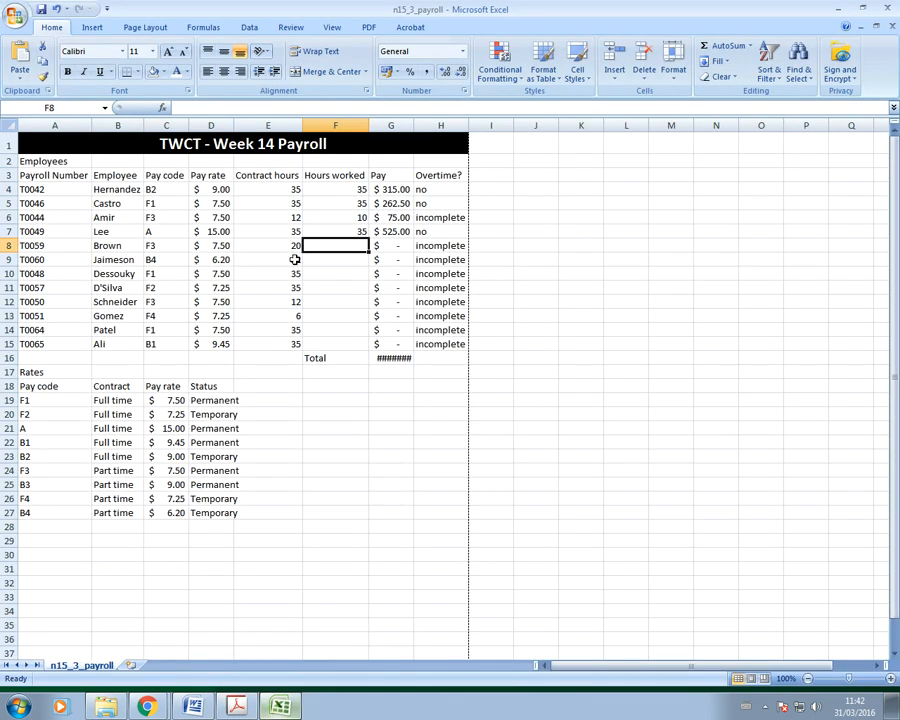
text(21)
key(Return)
text(12)
key(Return)
text(2)
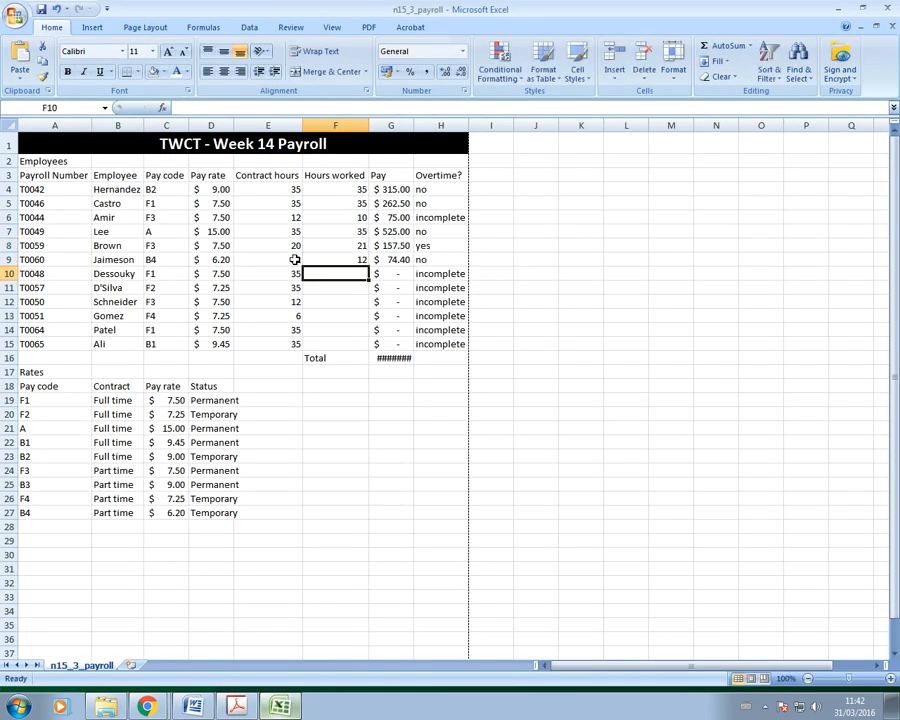
text(7)
key(Return)
text(0)
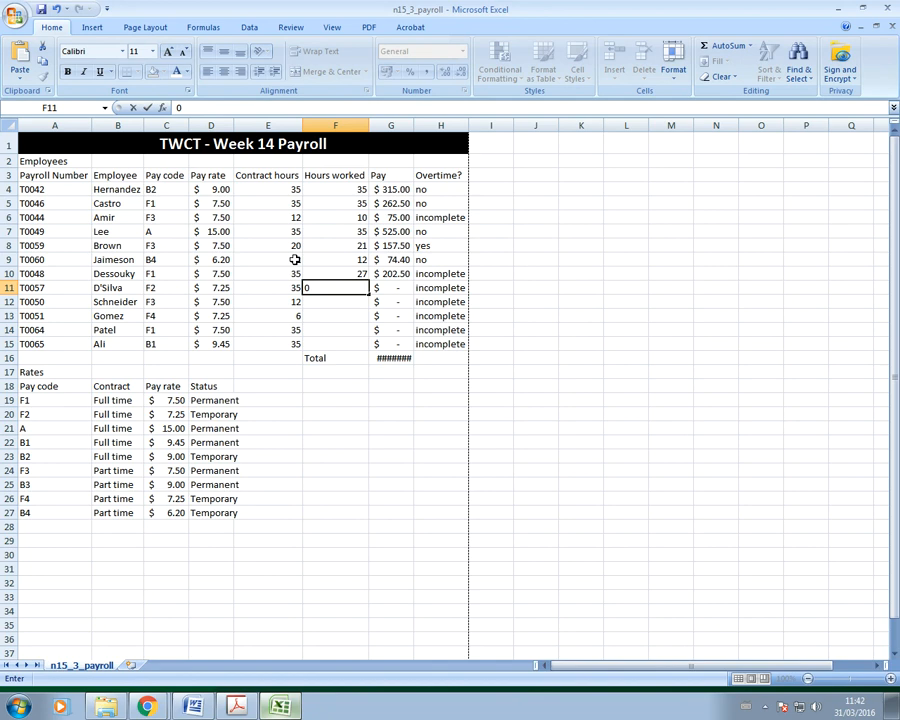
key(Return)
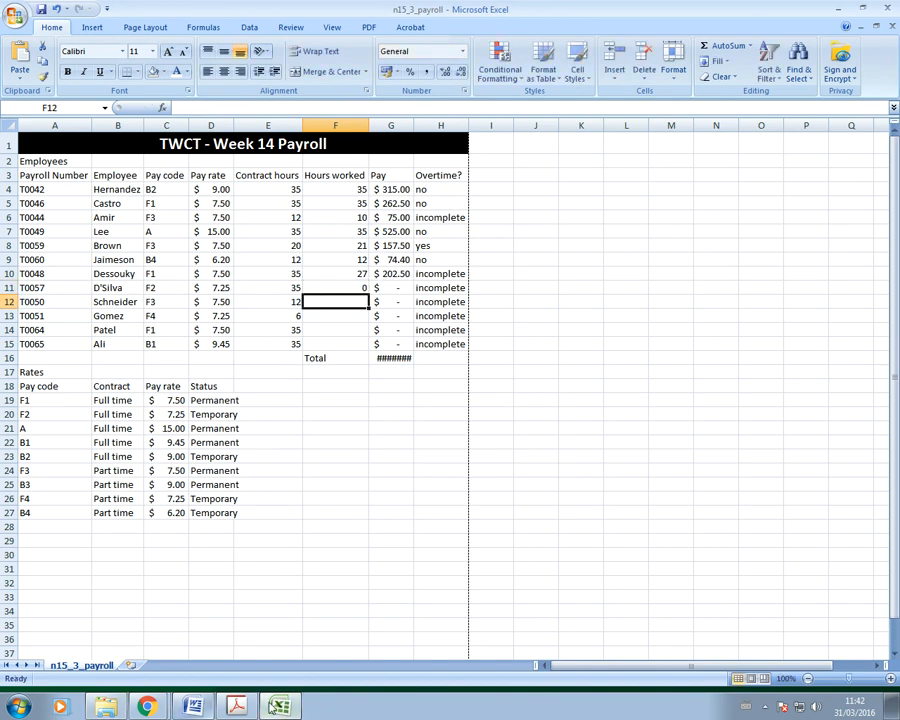
click(283, 707)
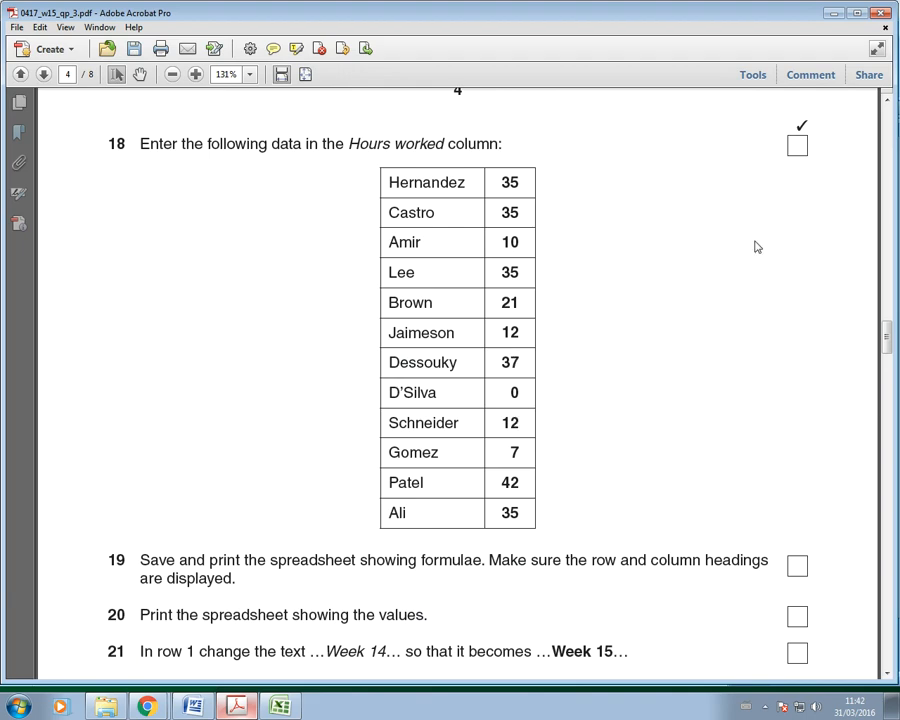
Step: Restore the Acrobat window, shrink it and move it to the right of the spreadsheet
click(857, 13)
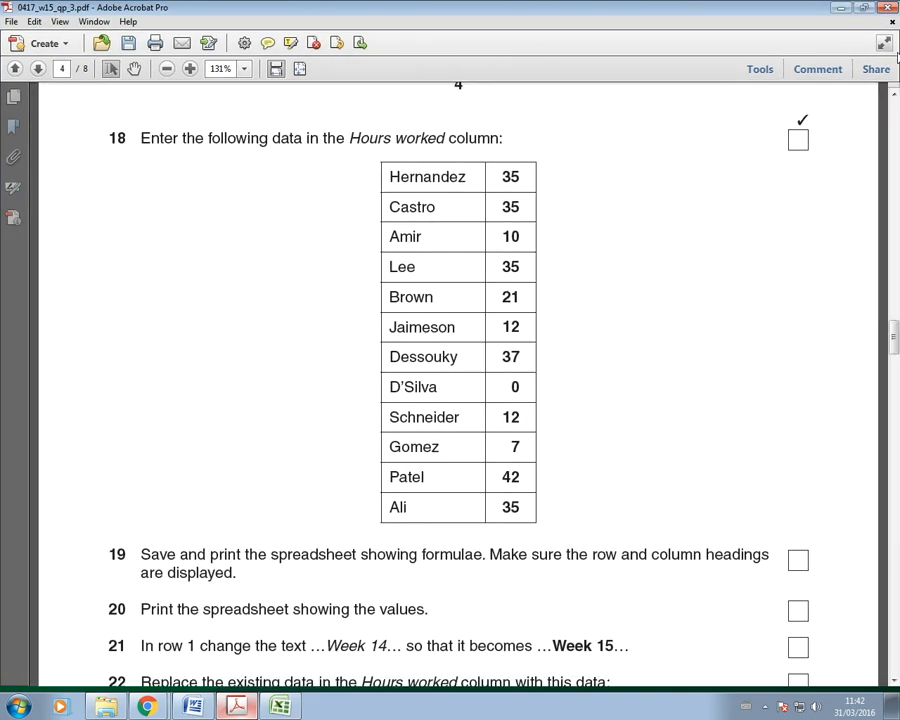
click(864, 7)
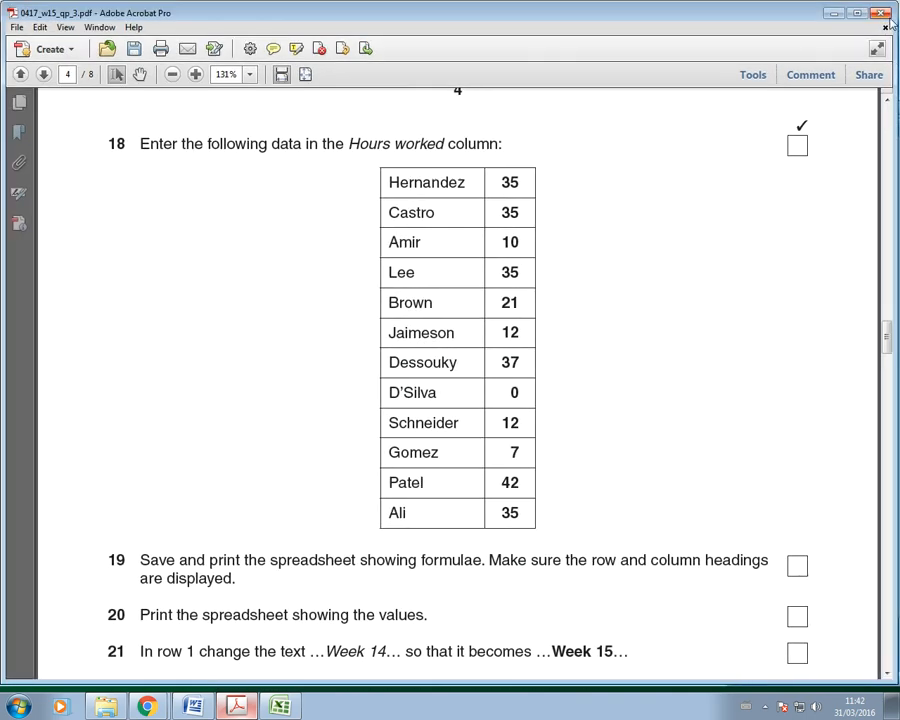
drag(891, 22, 539, 164)
drag(390, 185, 660, 125)
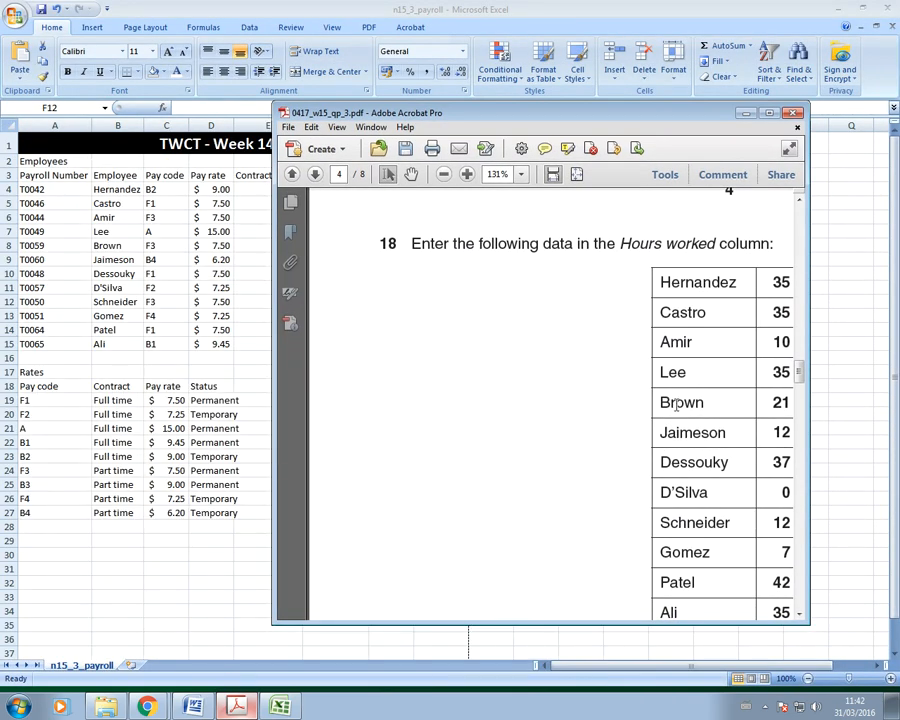
drag(584, 380, 340, 292)
Step: Pan the PDF page to the Hours worked table and restore down the Excel window
click(412, 174)
drag(660, 452, 489, 413)
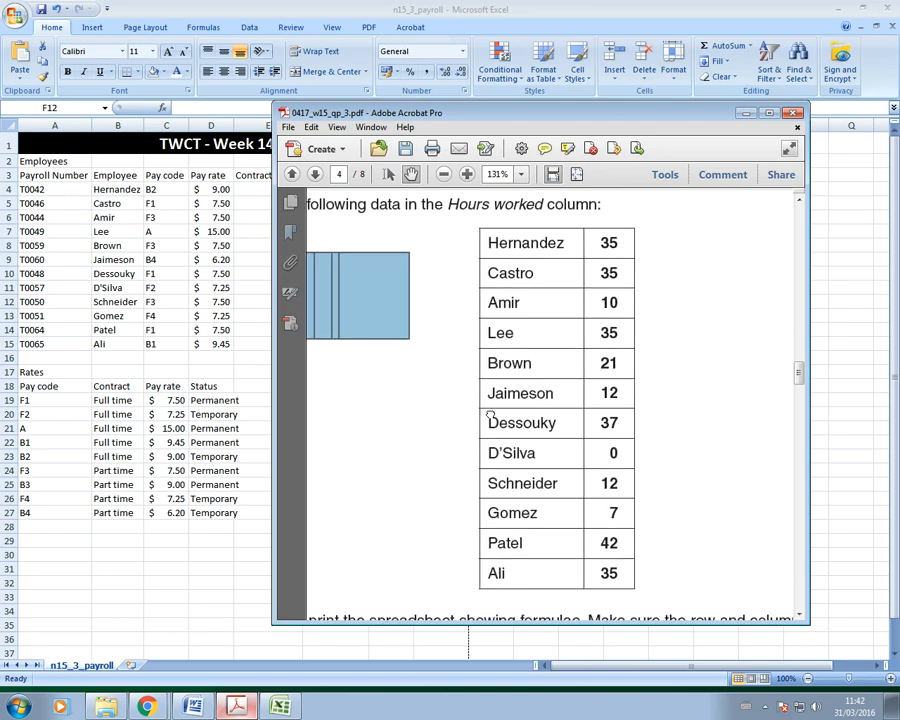
drag(584, 115, 716, 86)
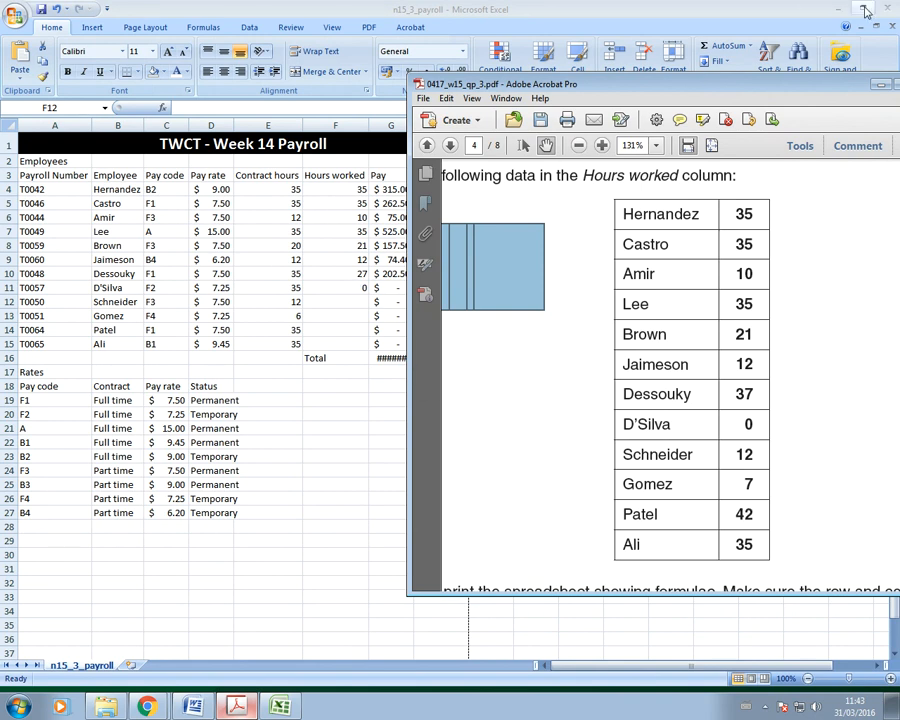
click(864, 10)
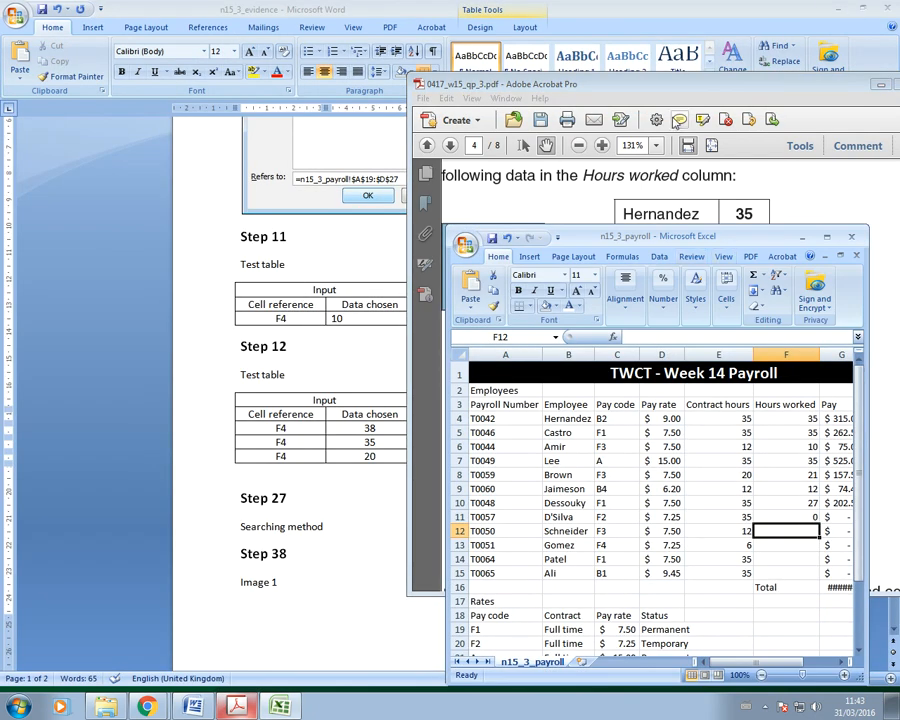
Step: Enter the remaining hours: 37 in F10, 12 in F12, then Gomez 7, Patel 42, Ali 35
drag(667, 244, 217, 93)
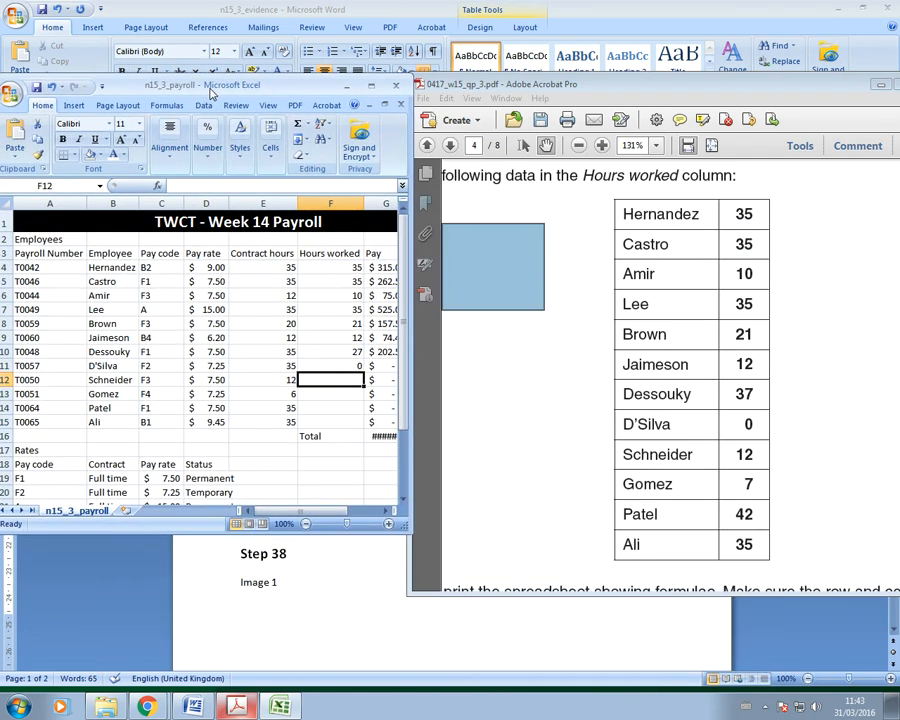
click(355, 351)
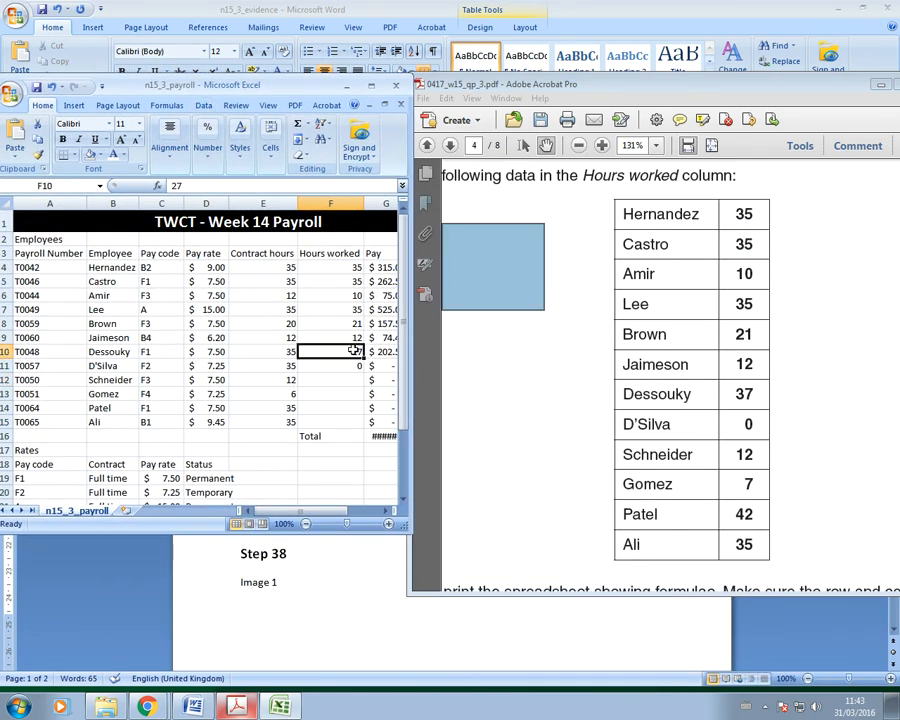
text(37)
click(343, 365)
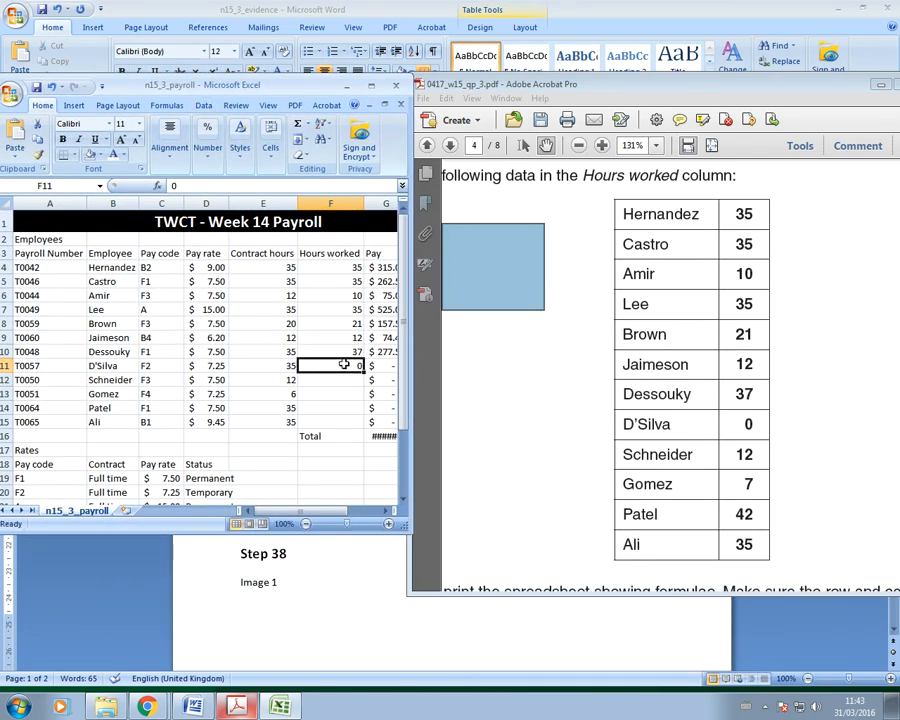
click(351, 380)
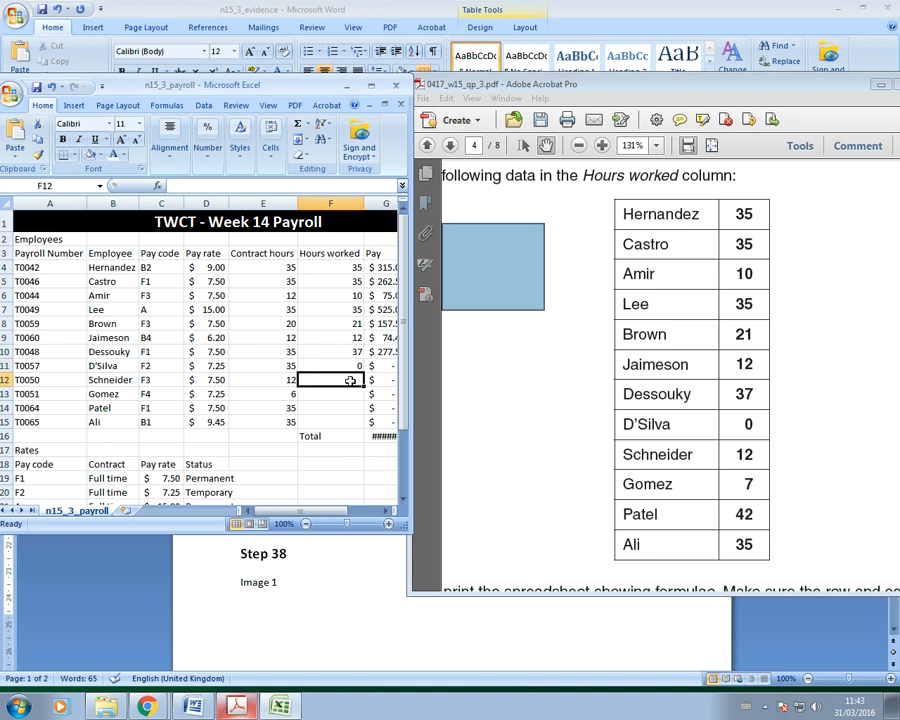
text(12)
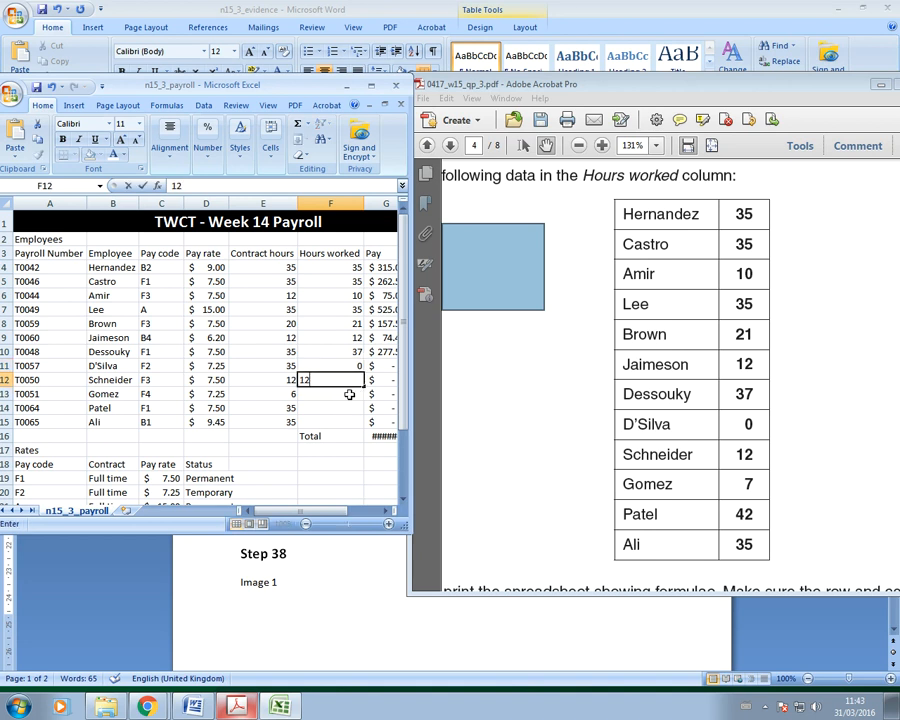
click(349, 394)
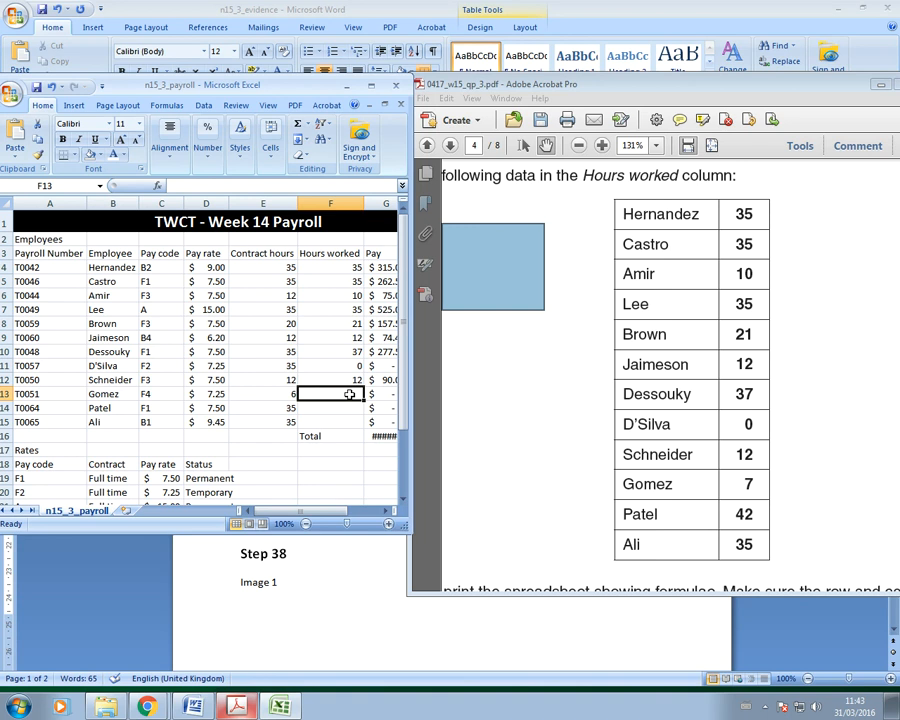
text(7)
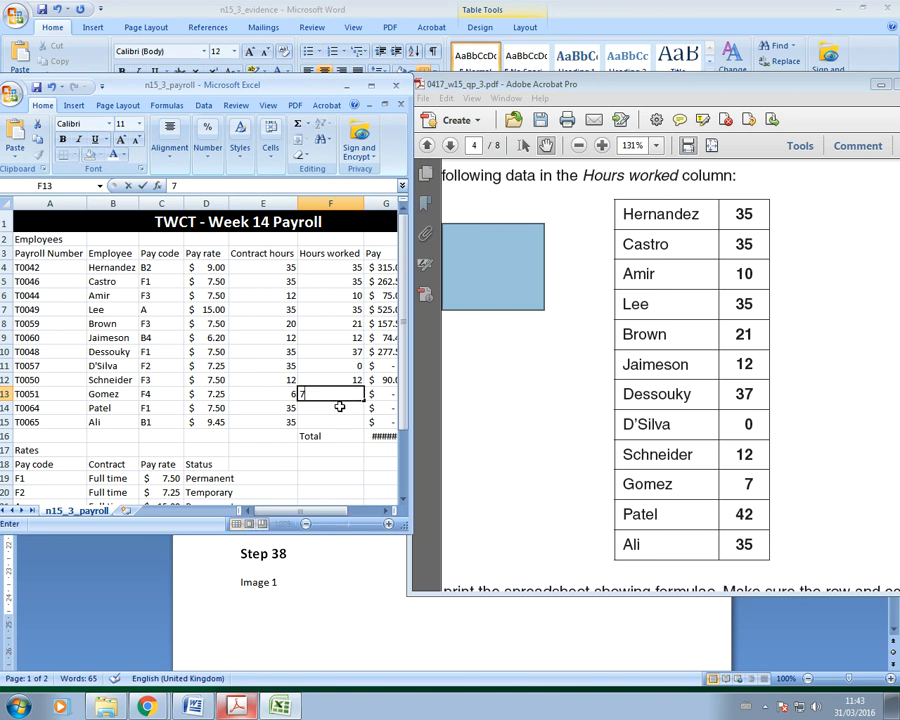
click(340, 406)
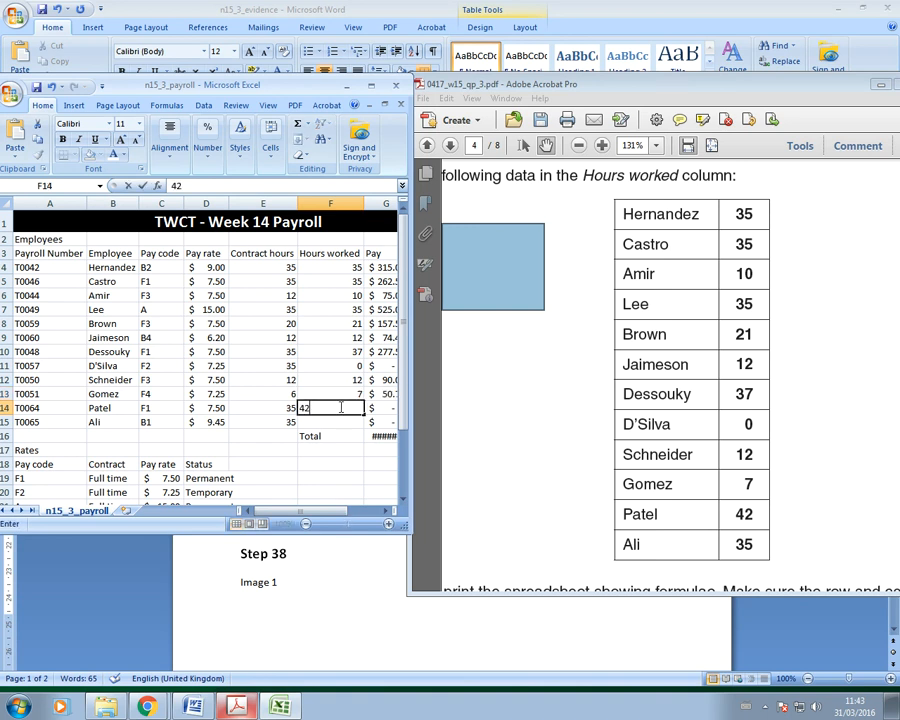
click(346, 420)
text(3)
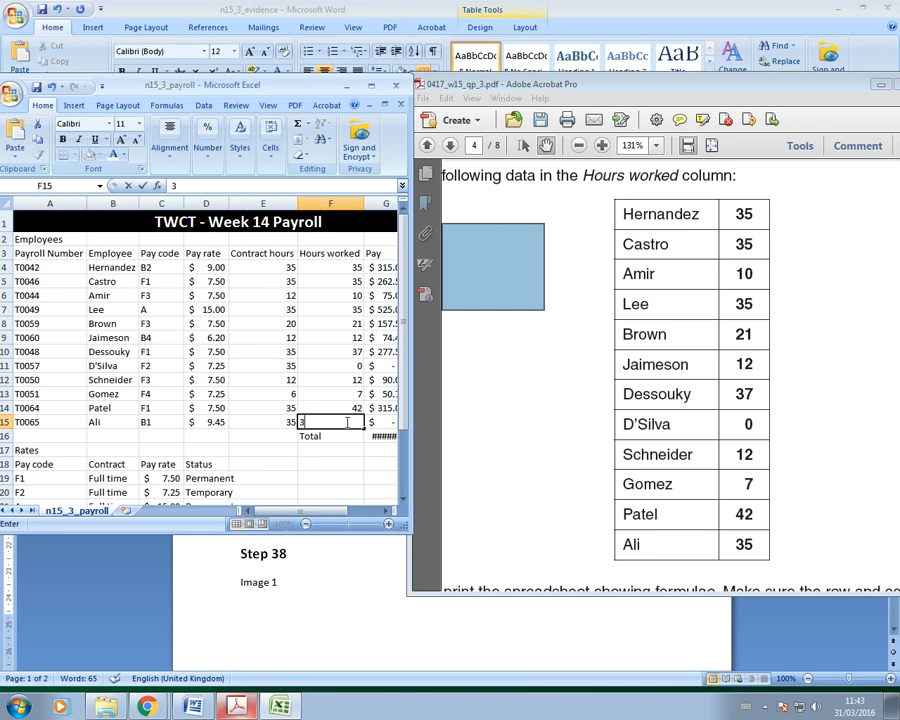
text(5)
click(350, 450)
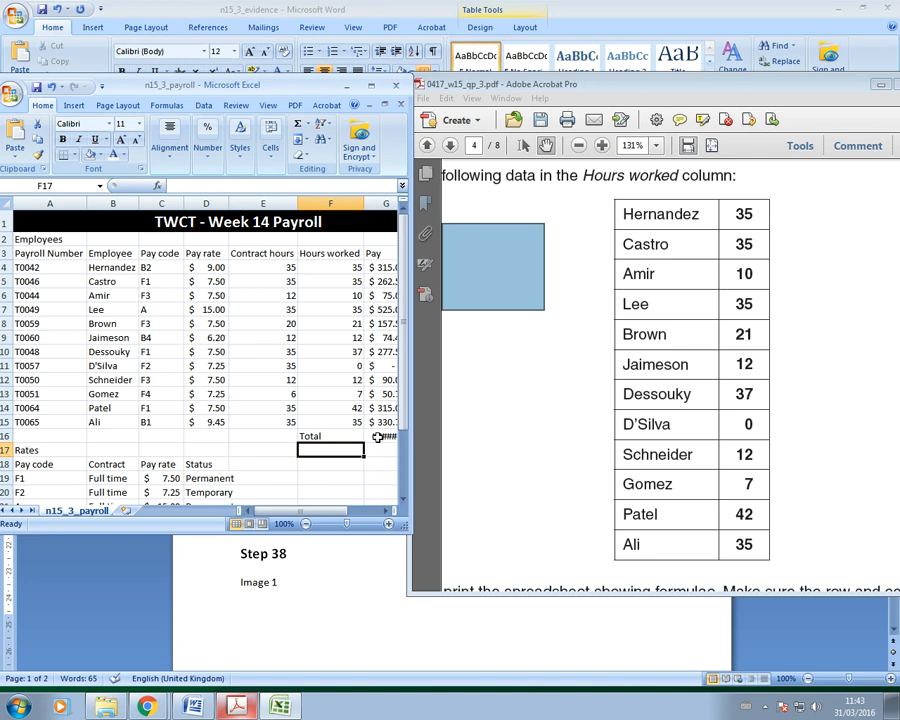
Step: Bring the exam paper PDF to the front and maximize it
mouse_move(378, 437)
click(238, 709)
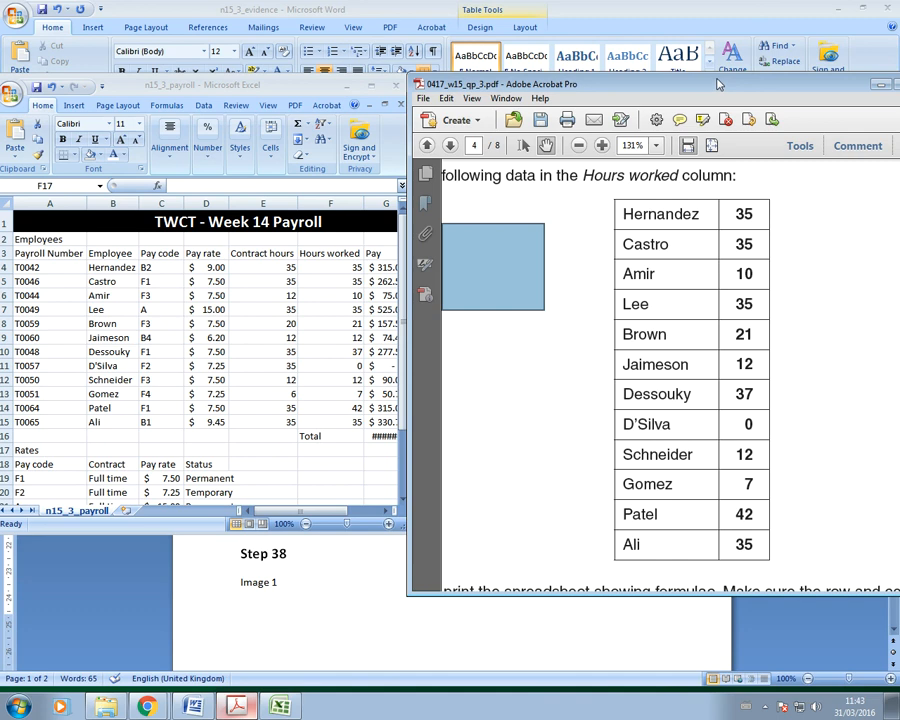
drag(717, 84, 305, 76)
click(497, 76)
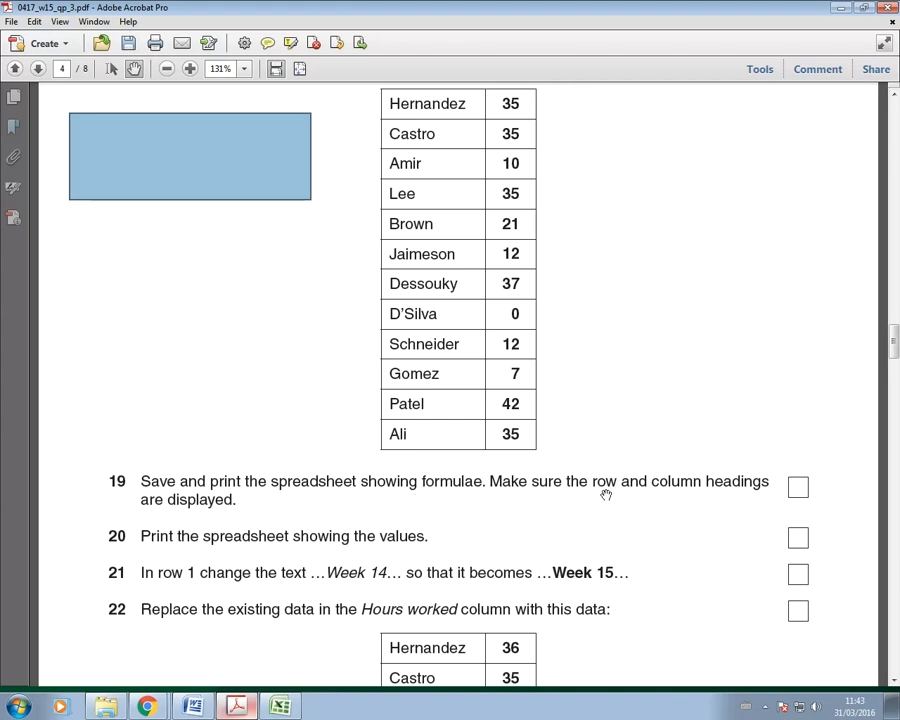
Step: Maximize Excel and autofit column G so the $2,473.40 total shows, then return to the PDF
click(281, 707)
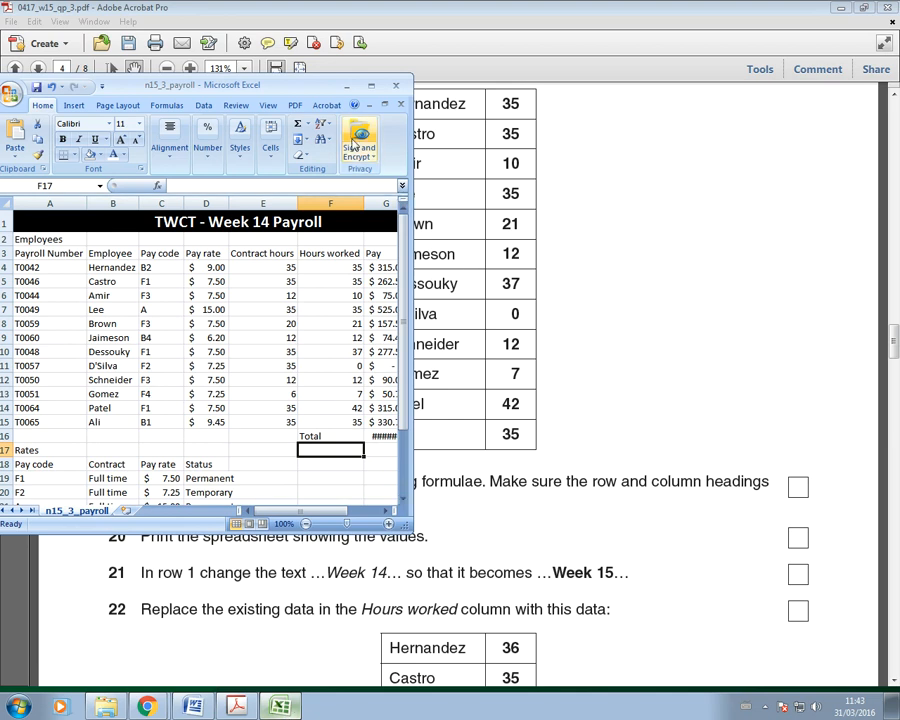
click(371, 88)
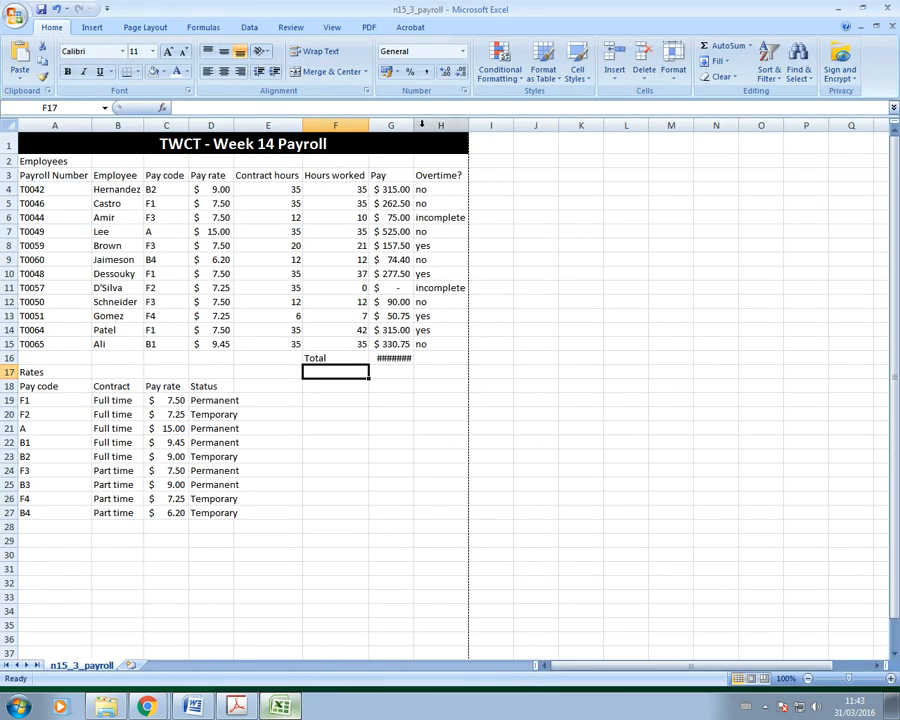
double_click(412, 126)
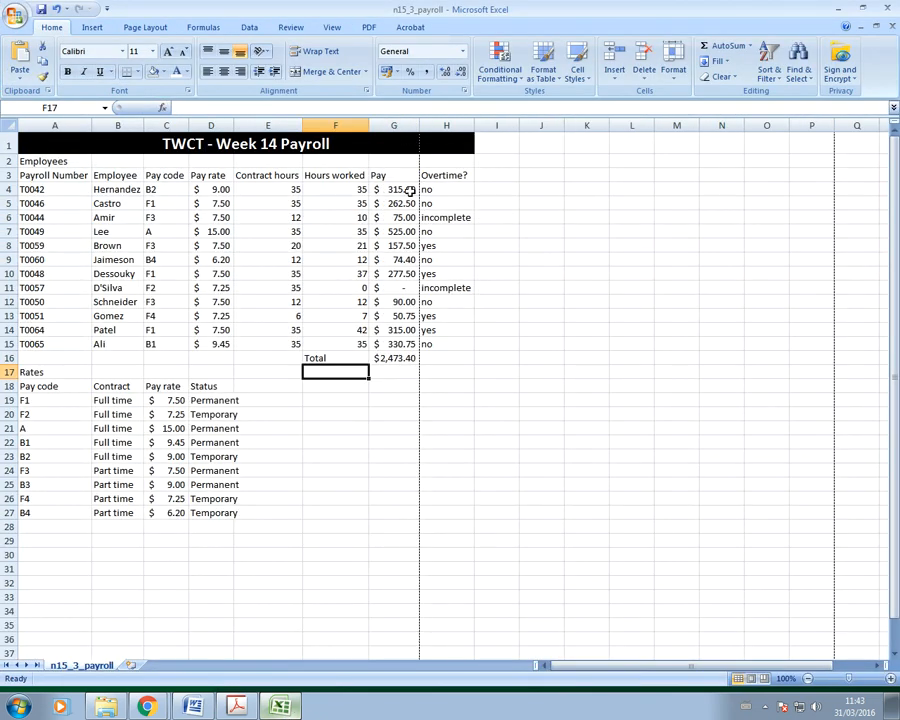
click(481, 512)
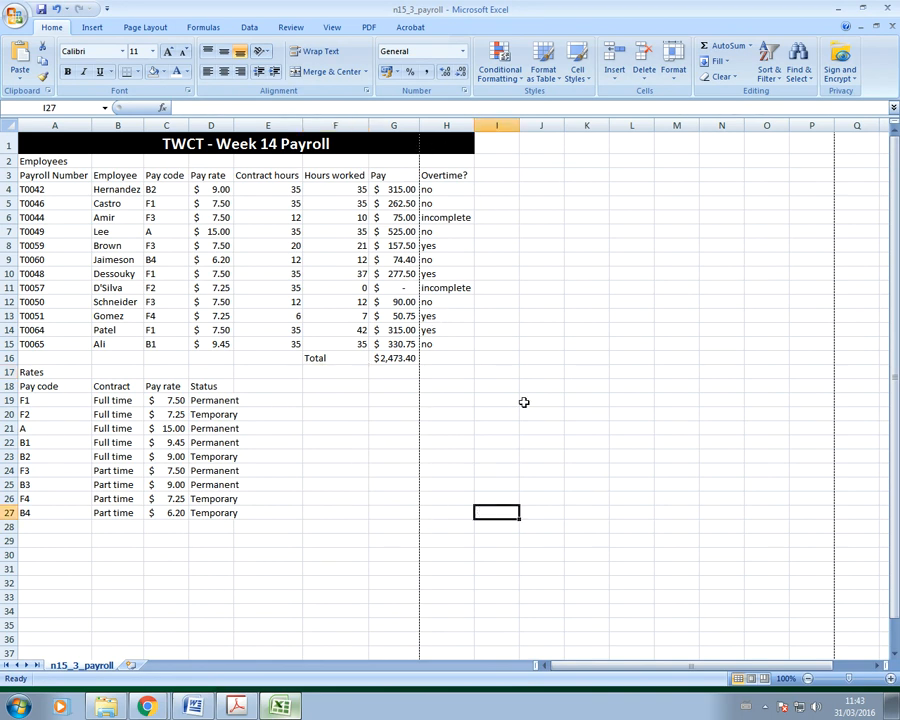
click(236, 707)
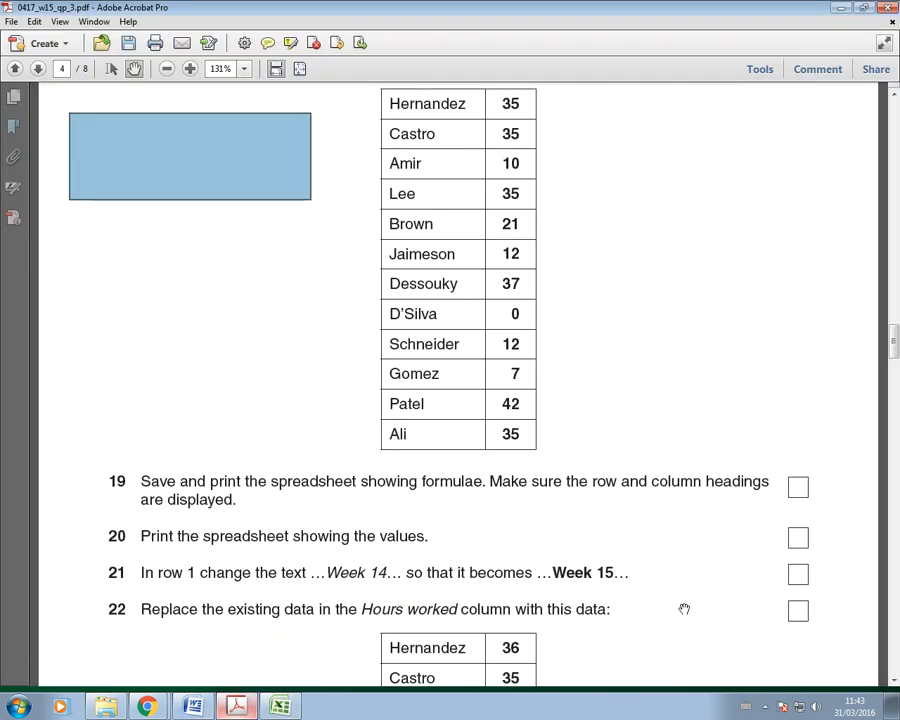
Step: Scroll the exam paper to question 22's Hours worked table, then return to the payroll sheet
scroll(684, 609, up, 15)
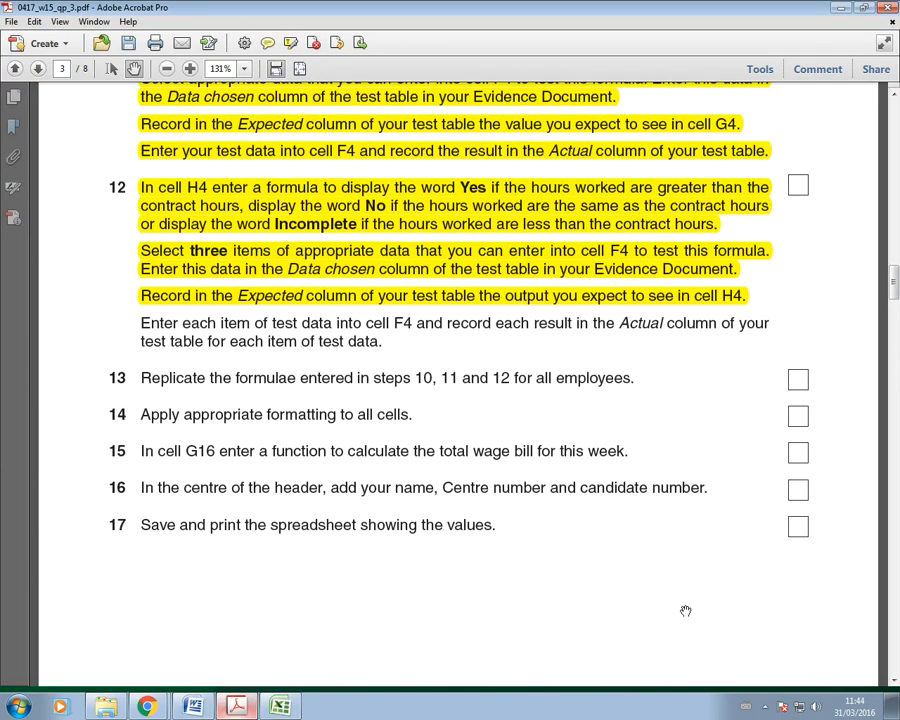
scroll(686, 611, up, 3)
scroll(686, 611, down, 15)
scroll(686, 611, down, 15)
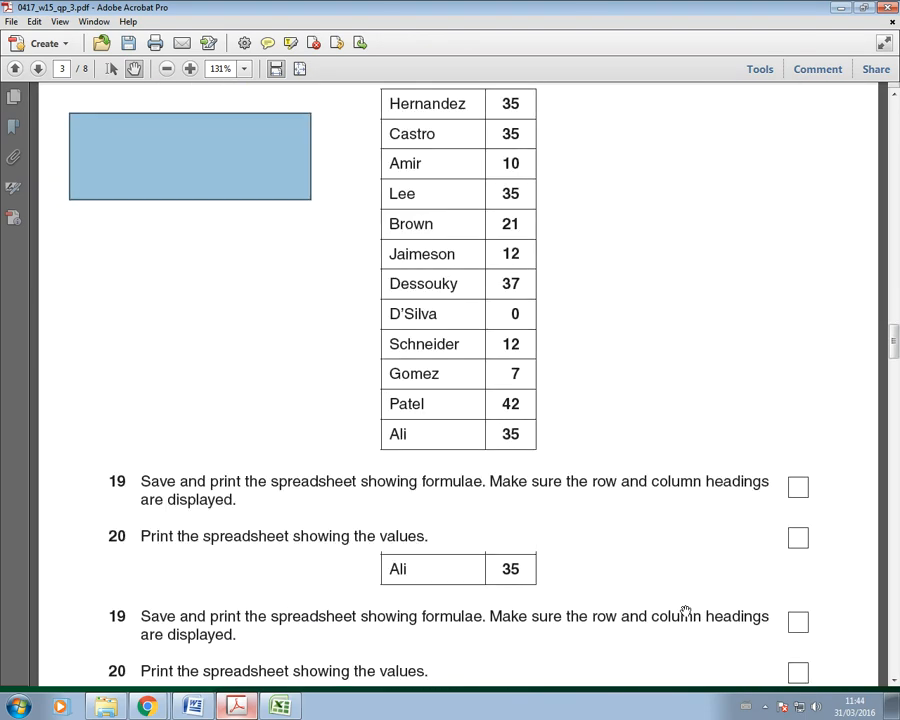
scroll(686, 611, down, 10)
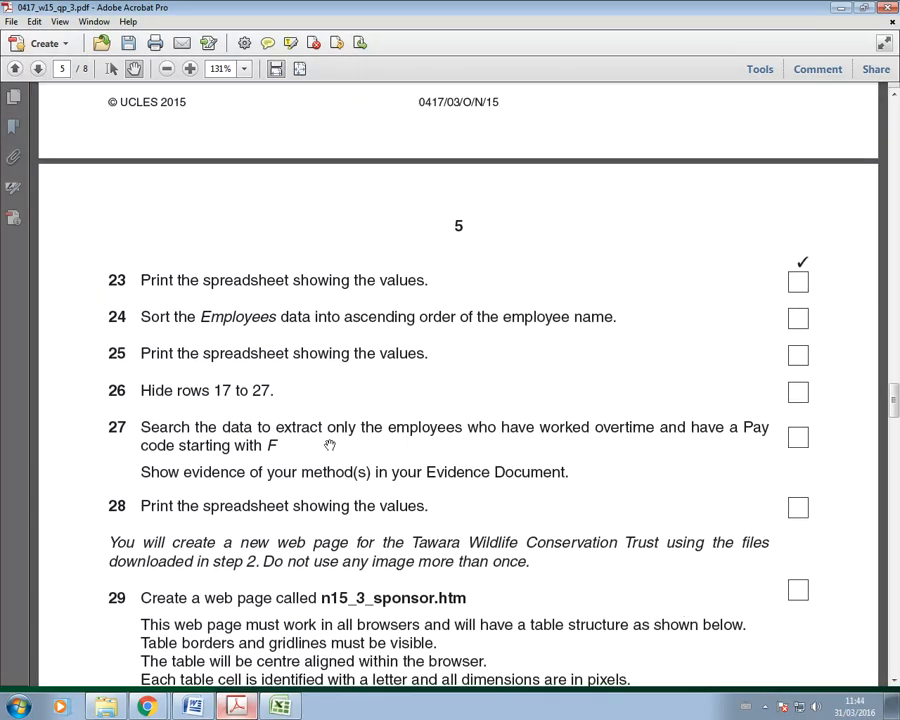
scroll(330, 445, up, 12)
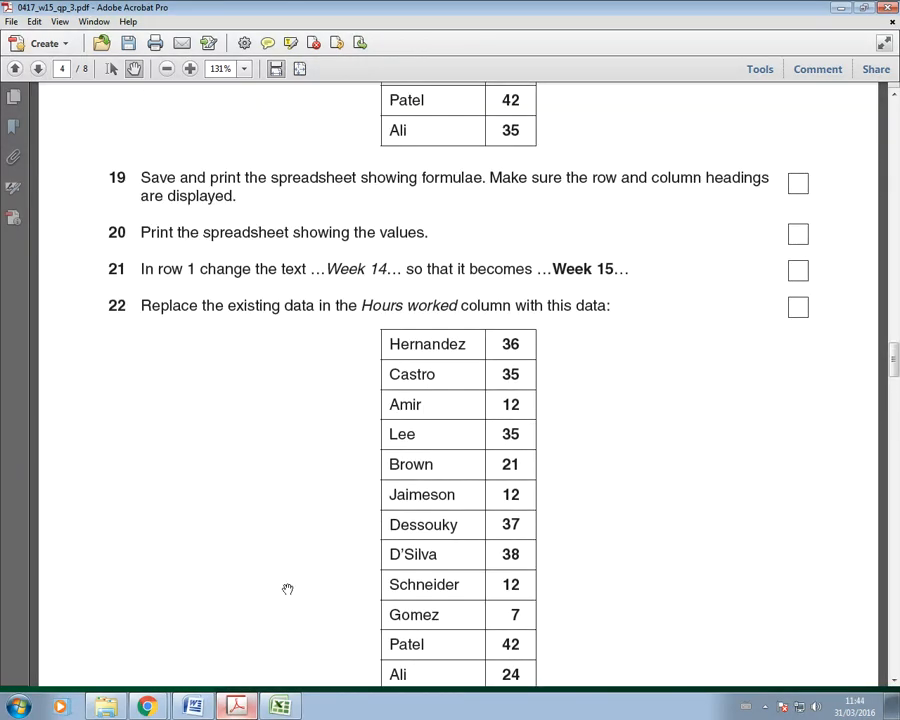
click(281, 707)
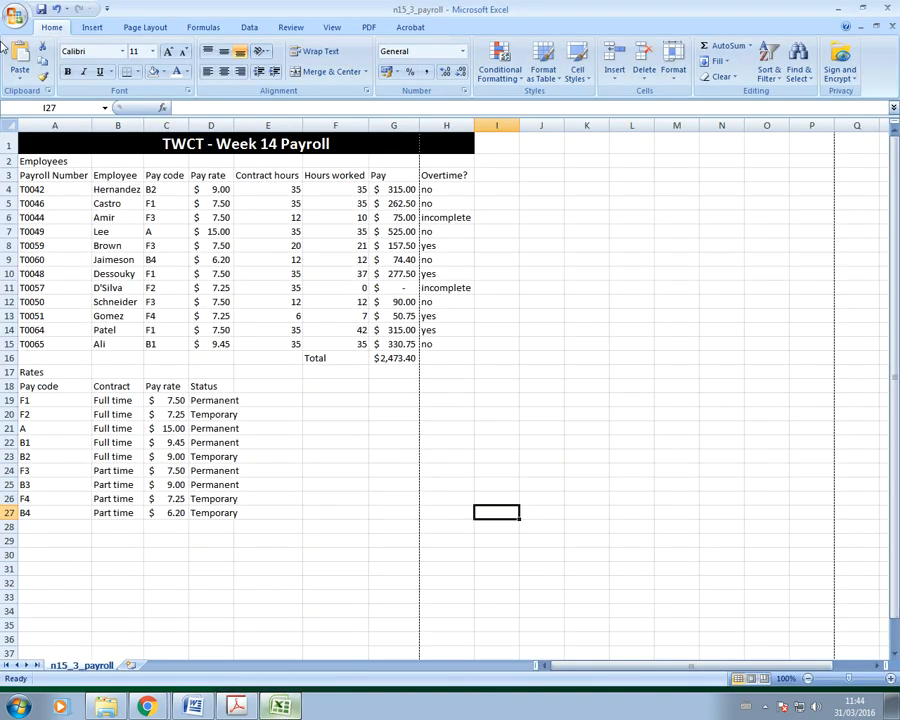
Step: Set the sheet to landscape orientation and turn on Show Formulas
click(145, 27)
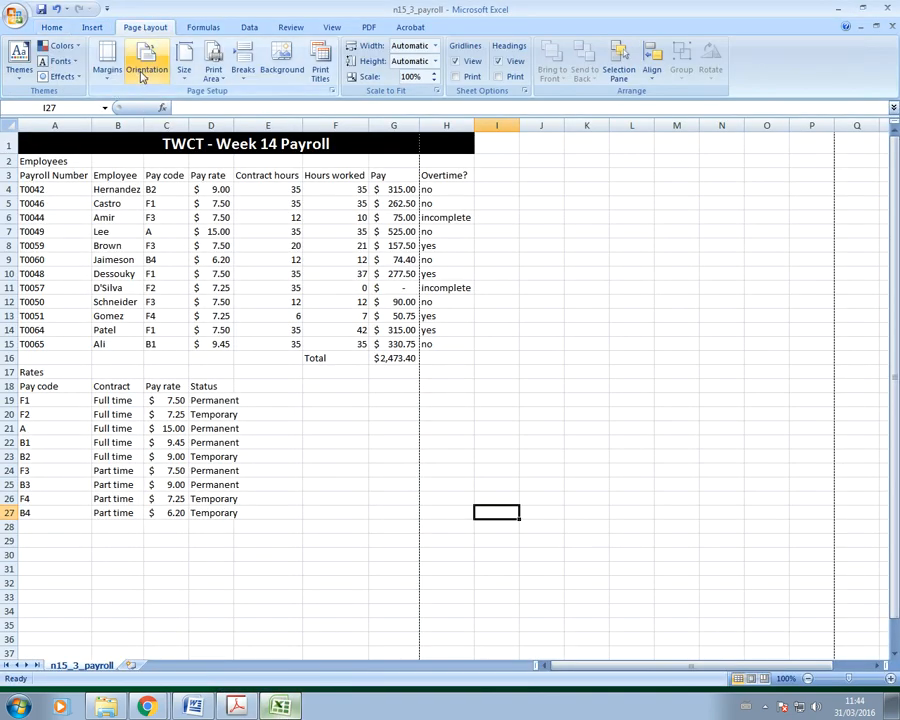
click(141, 70)
click(145, 131)
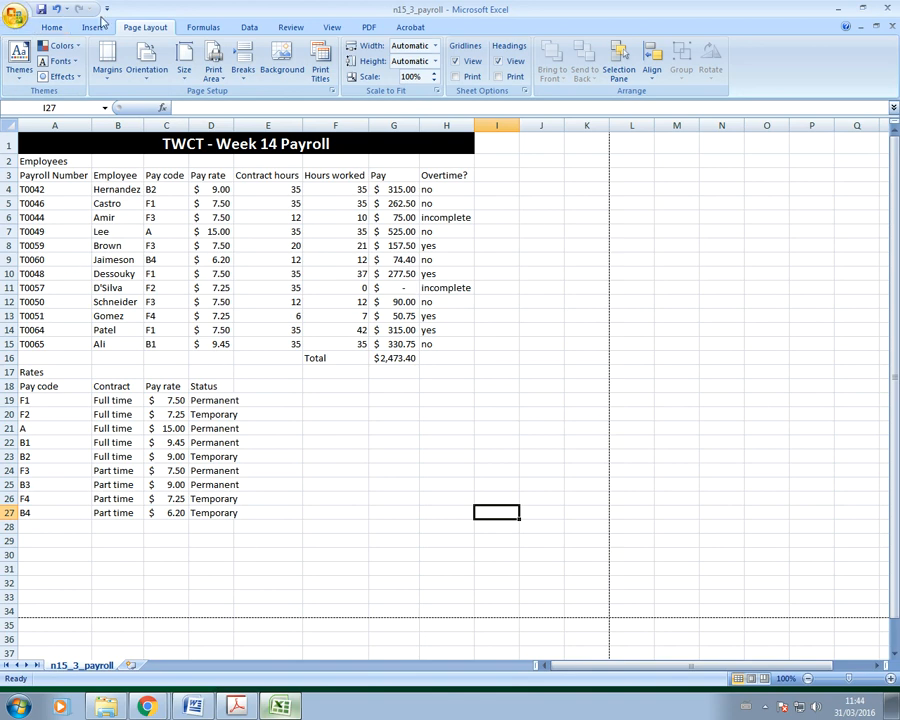
click(203, 27)
click(646, 46)
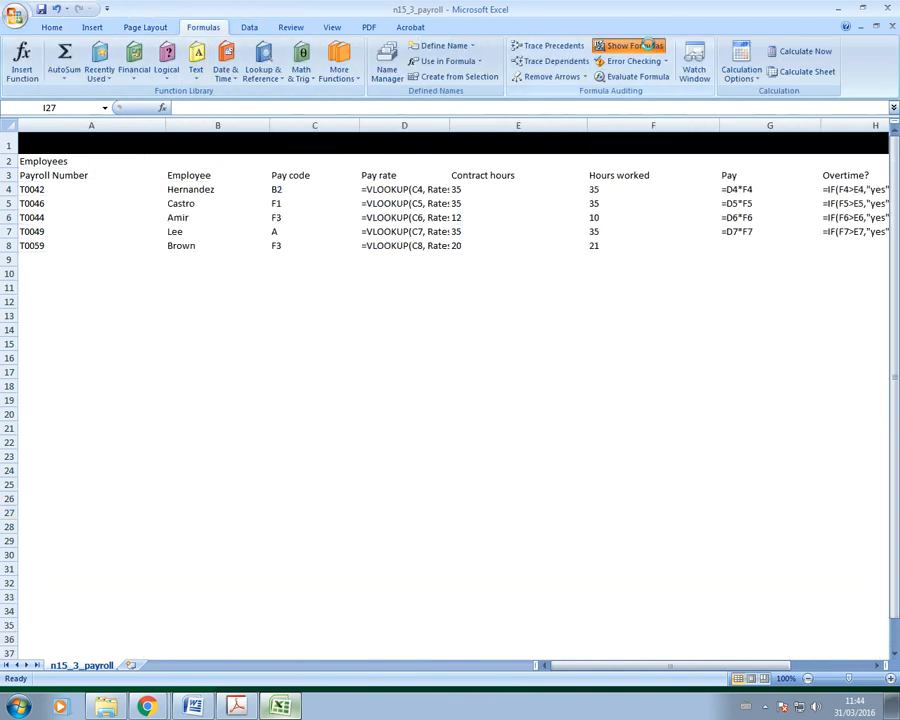
Step: Resize columns A–G to fit their formulas, widening D for VLOOKUPs, and autofit Overtime column H
drag(167, 133, 94, 145)
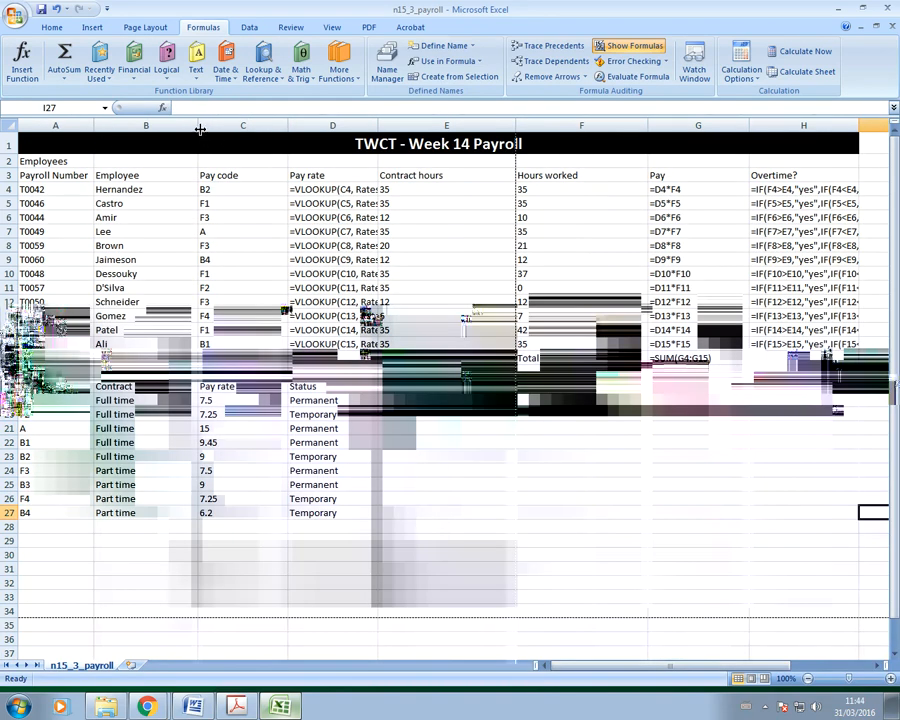
drag(201, 130, 148, 130)
drag(237, 133, 192, 130)
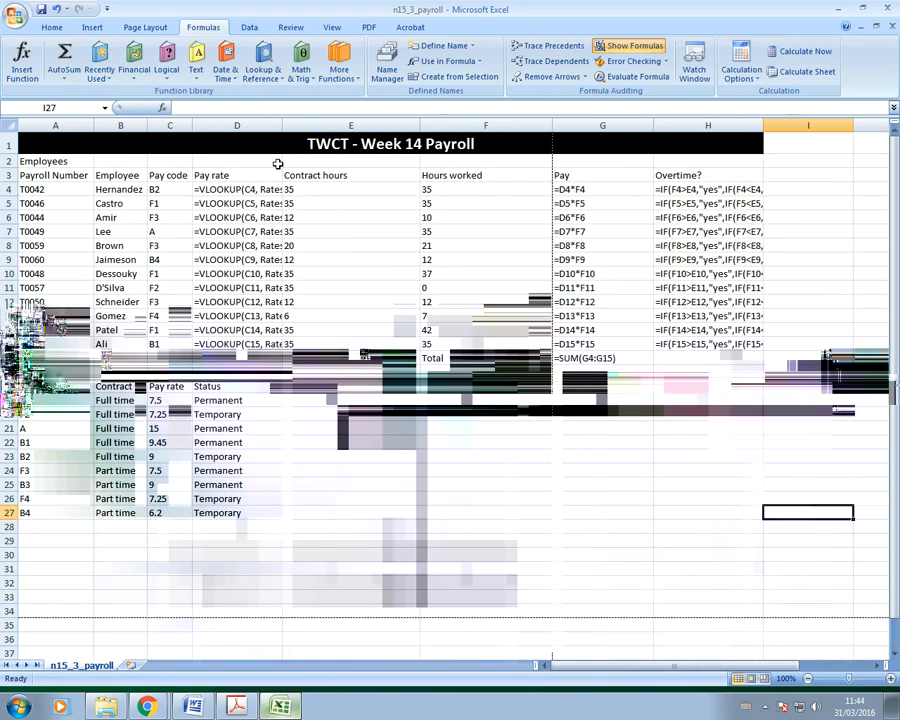
drag(283, 127, 340, 127)
drag(479, 129, 410, 129)
drag(541, 125, 478, 125)
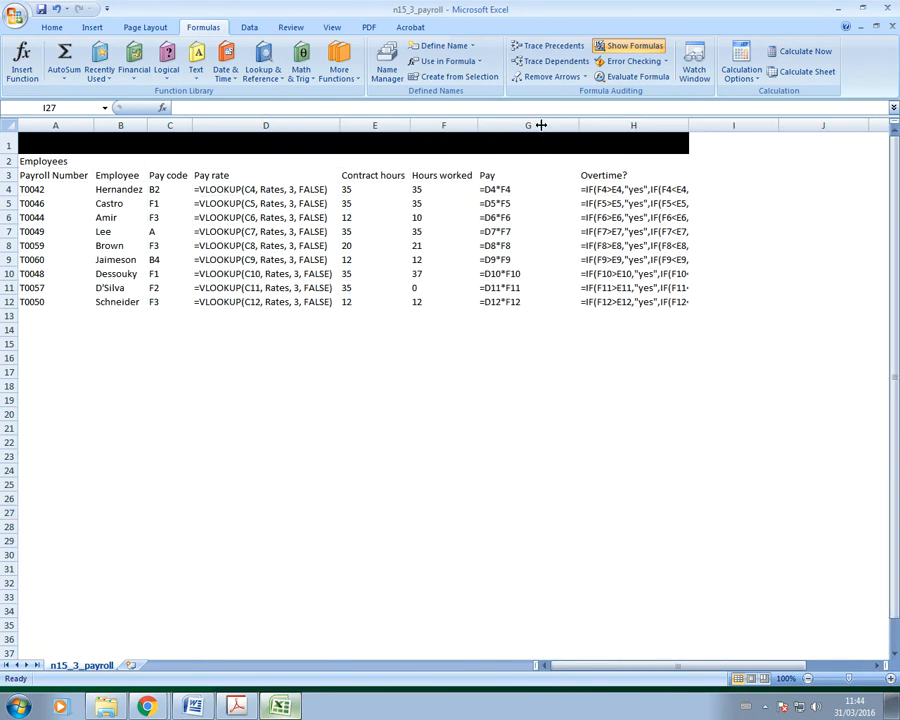
drag(577, 128, 546, 128)
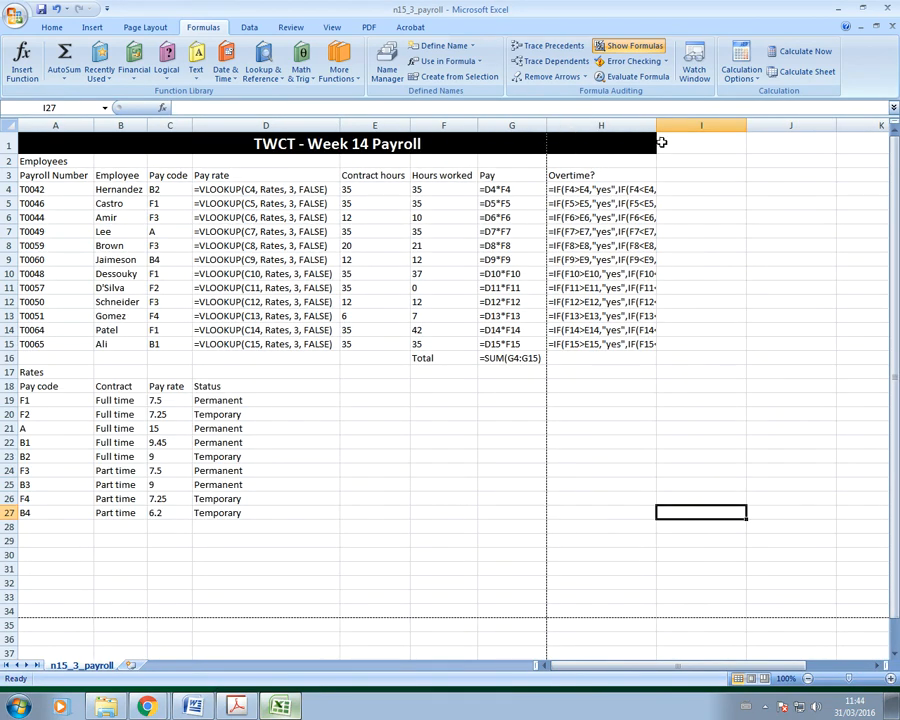
double_click(657, 125)
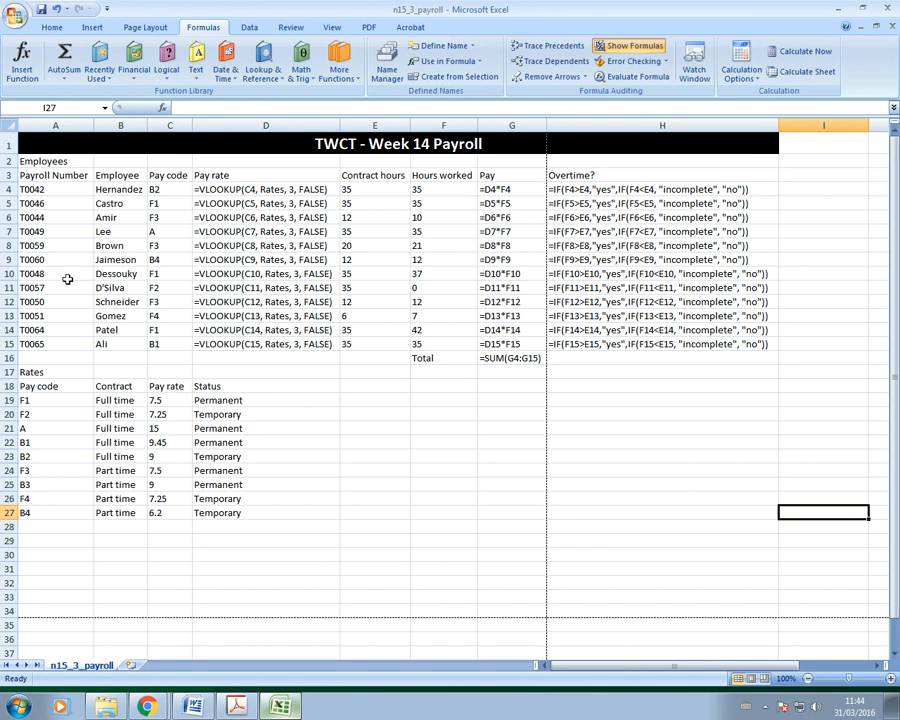
click(15, 17)
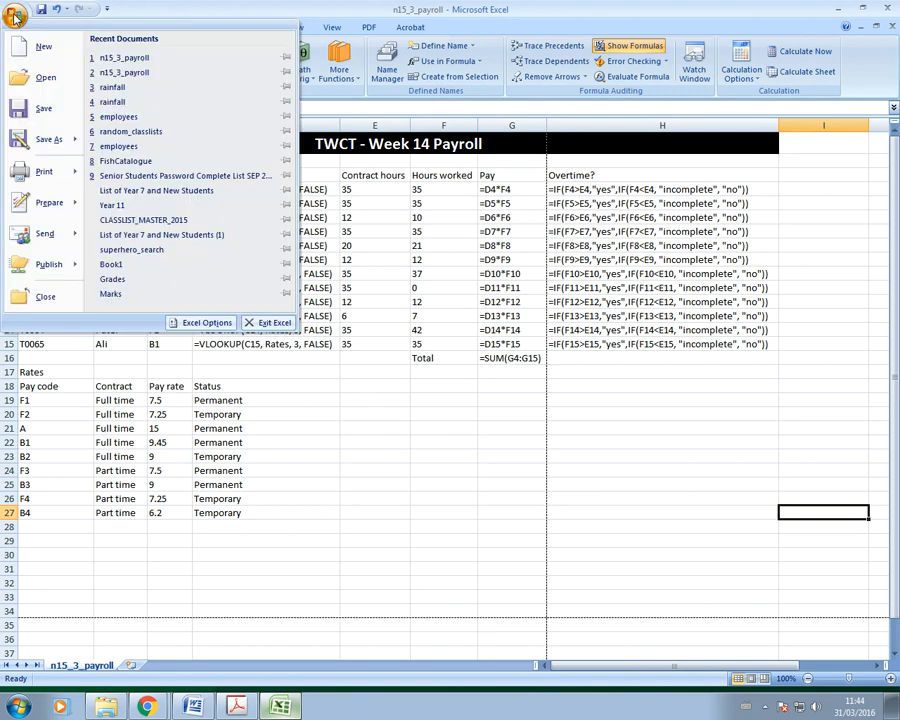
Step: Print-preview the formula sheet and reduce print scaling to 80% so it fits one page
mouse_move(40, 172)
click(115, 130)
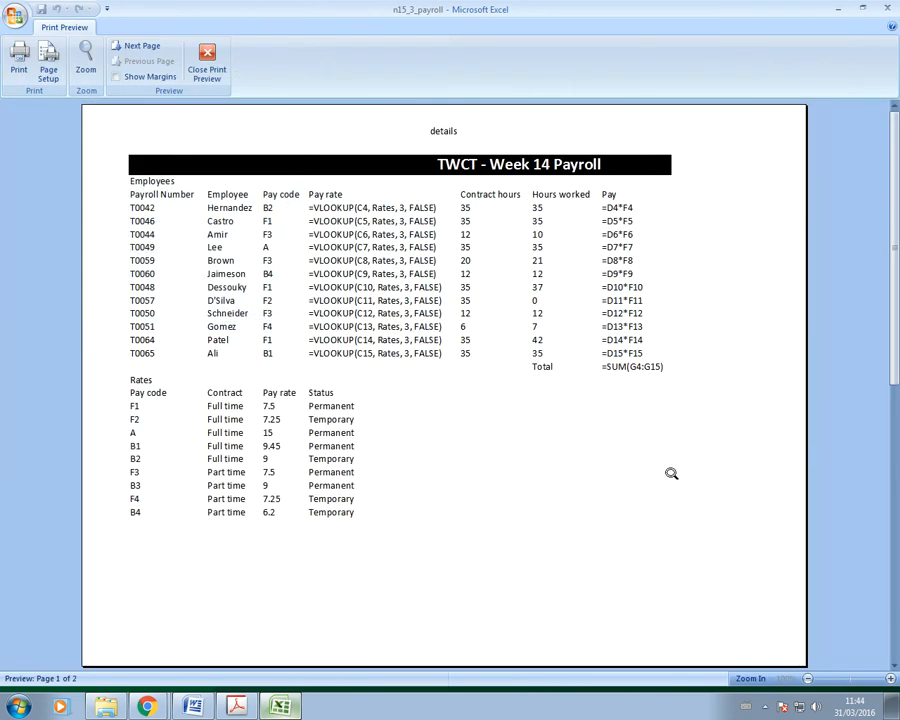
click(50, 74)
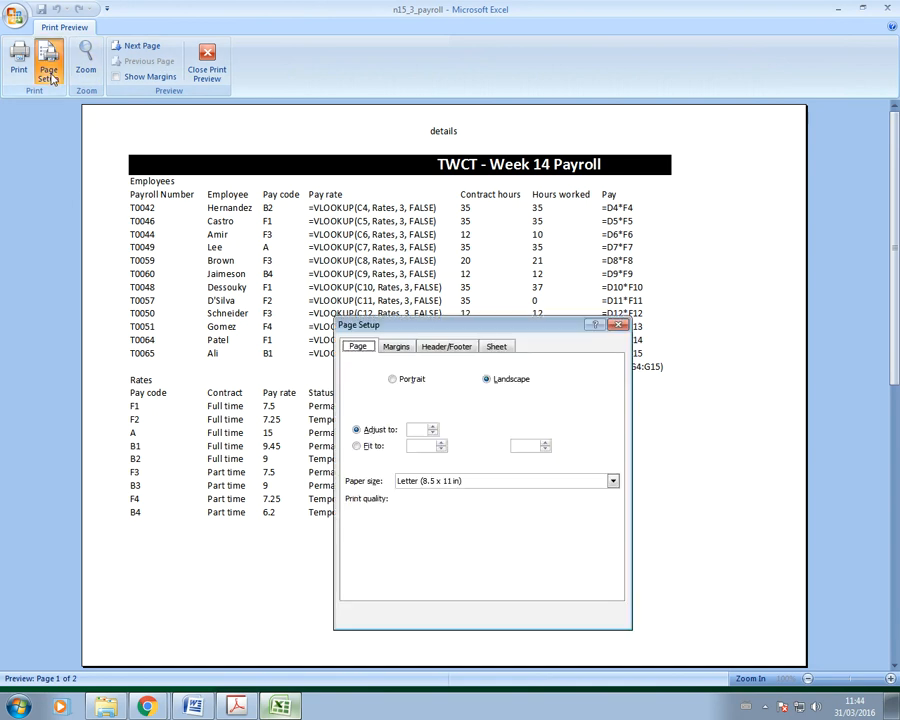
click(434, 433)
click(434, 433)
click(434, 433)
click(528, 612)
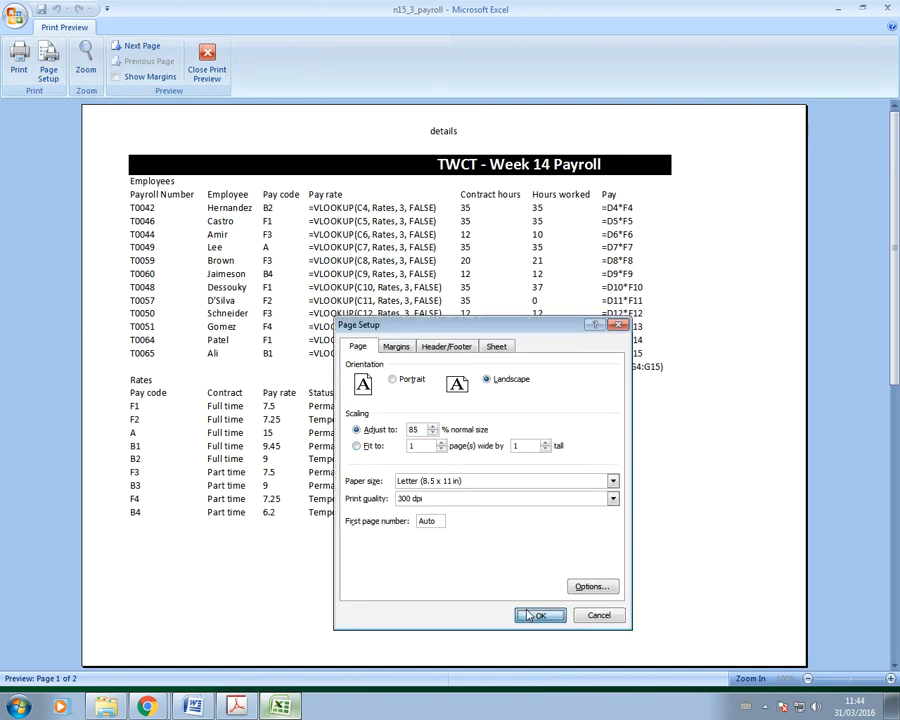
click(48, 62)
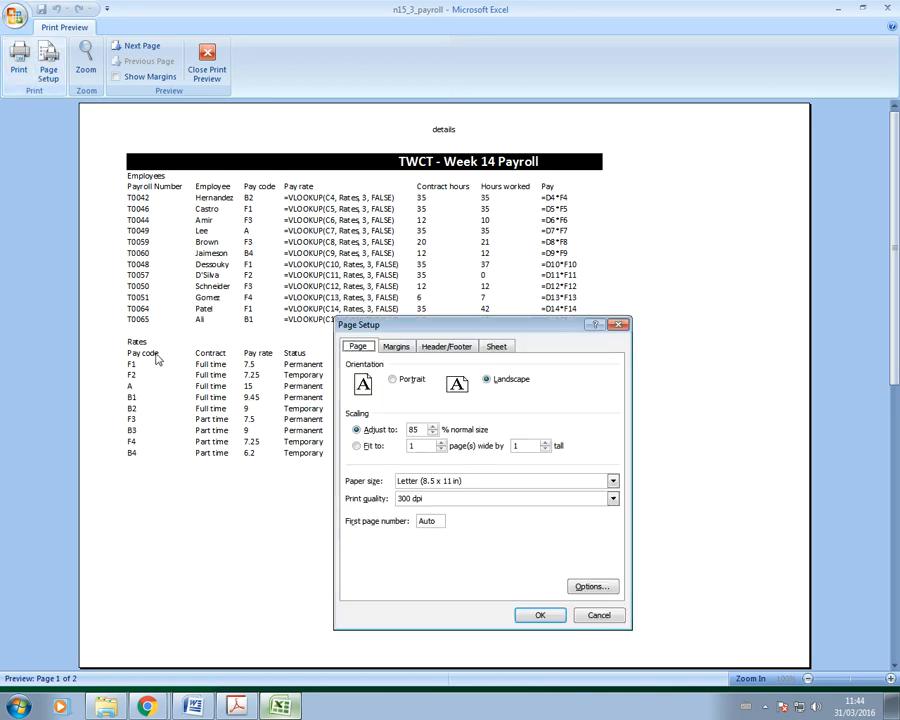
click(434, 434)
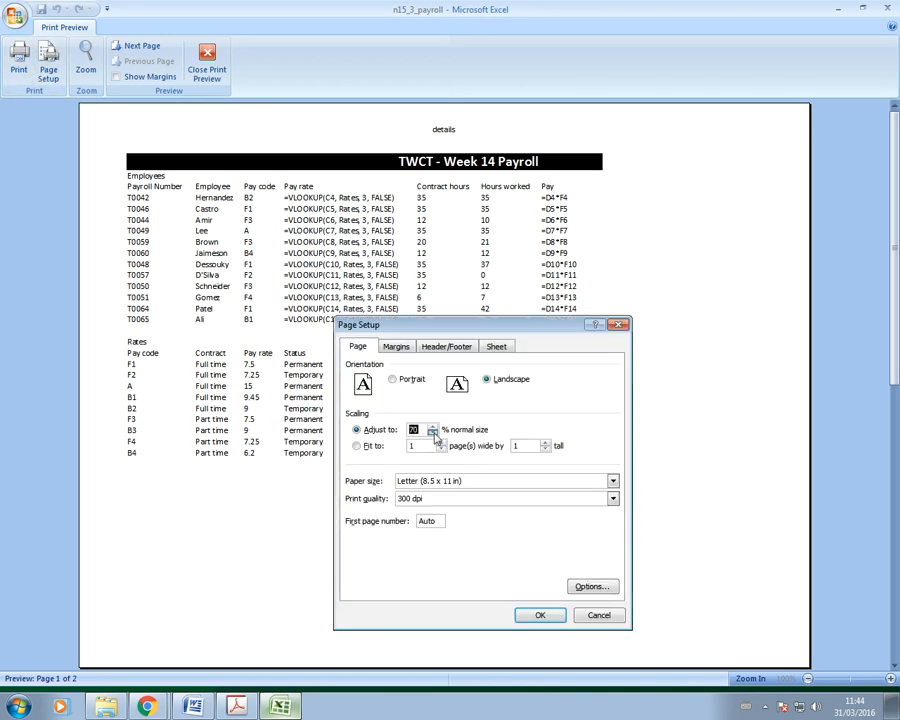
click(539, 613)
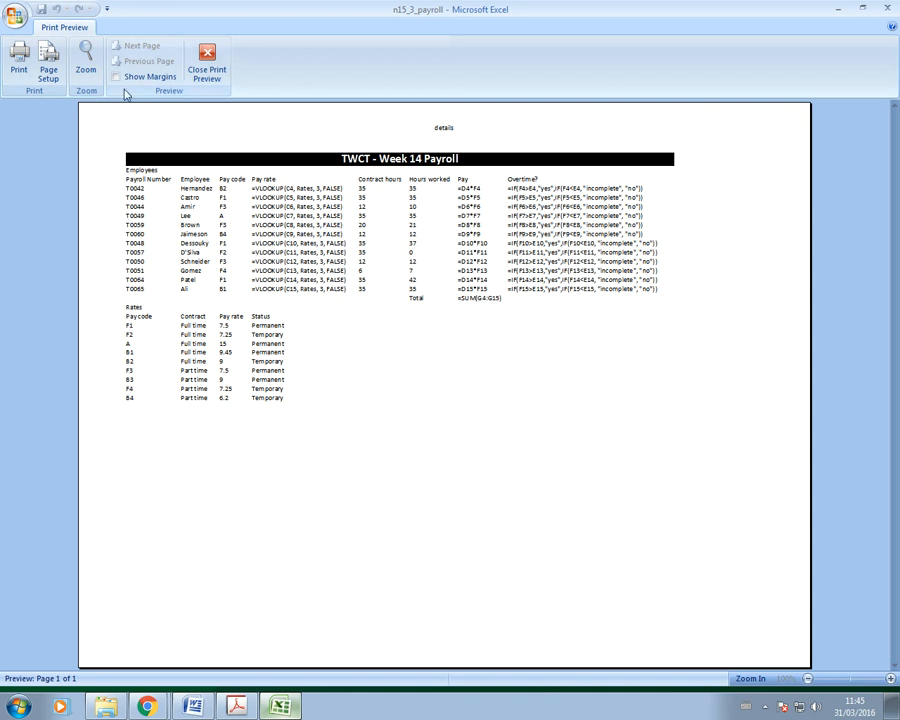
Step: Turn on row and column headings in Page Setup's Sheet options, then bring up the exam paper
click(48, 66)
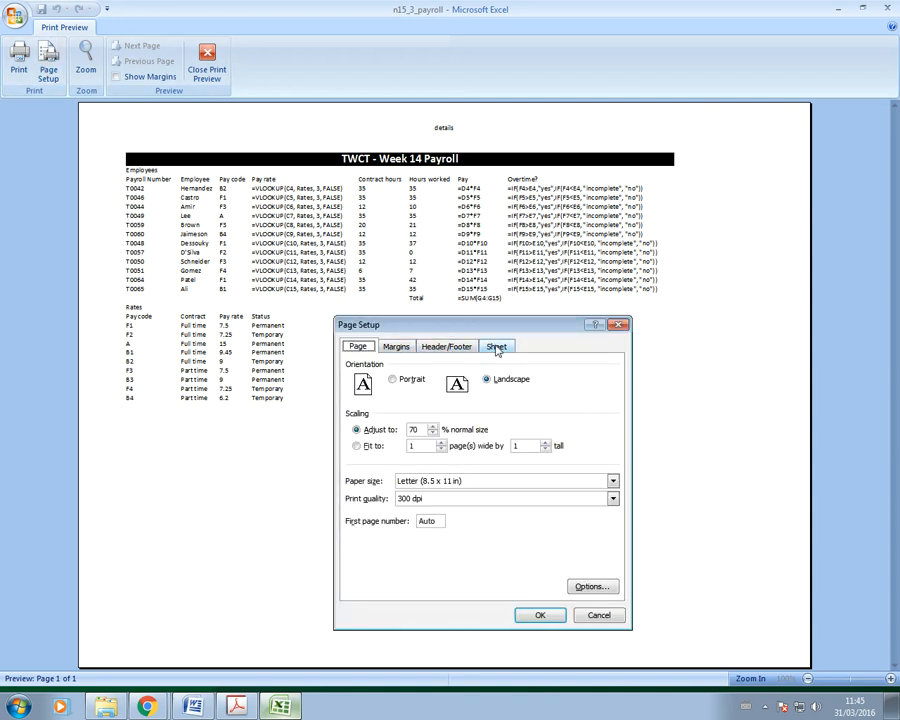
click(497, 348)
click(374, 486)
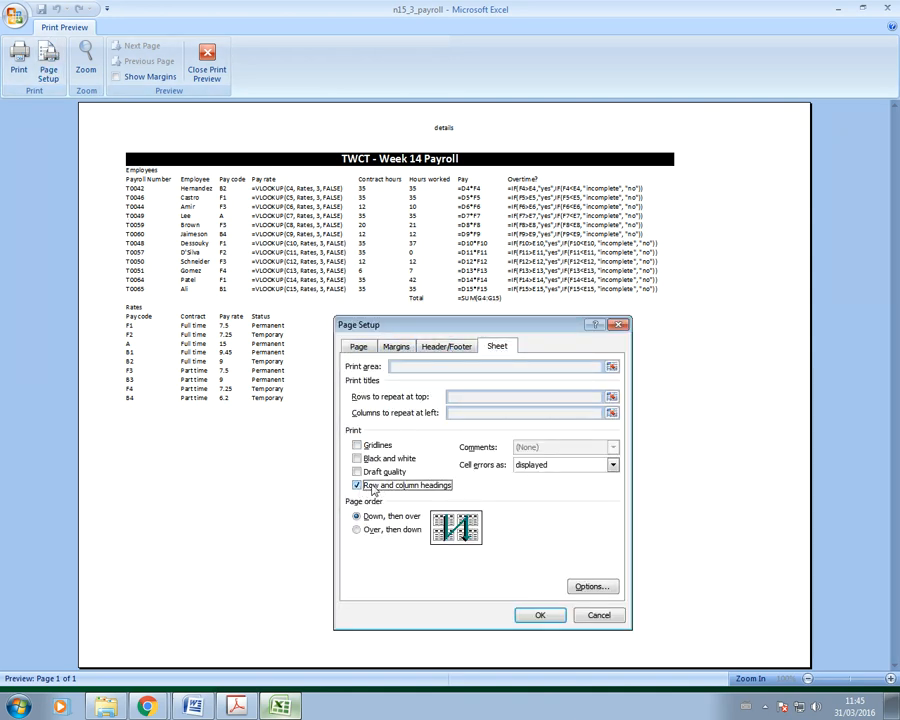
click(535, 617)
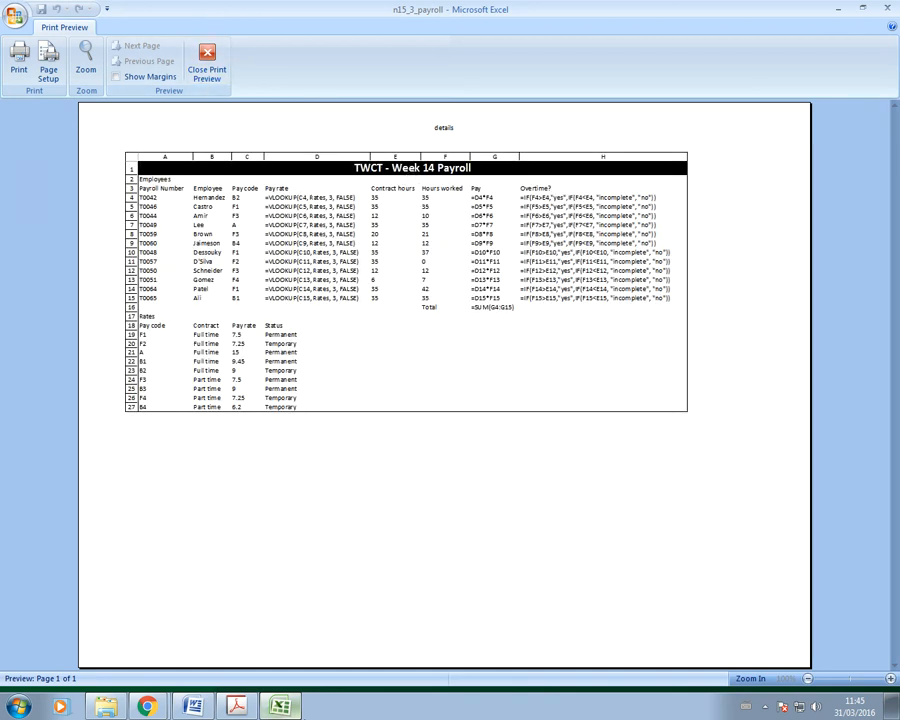
click(238, 707)
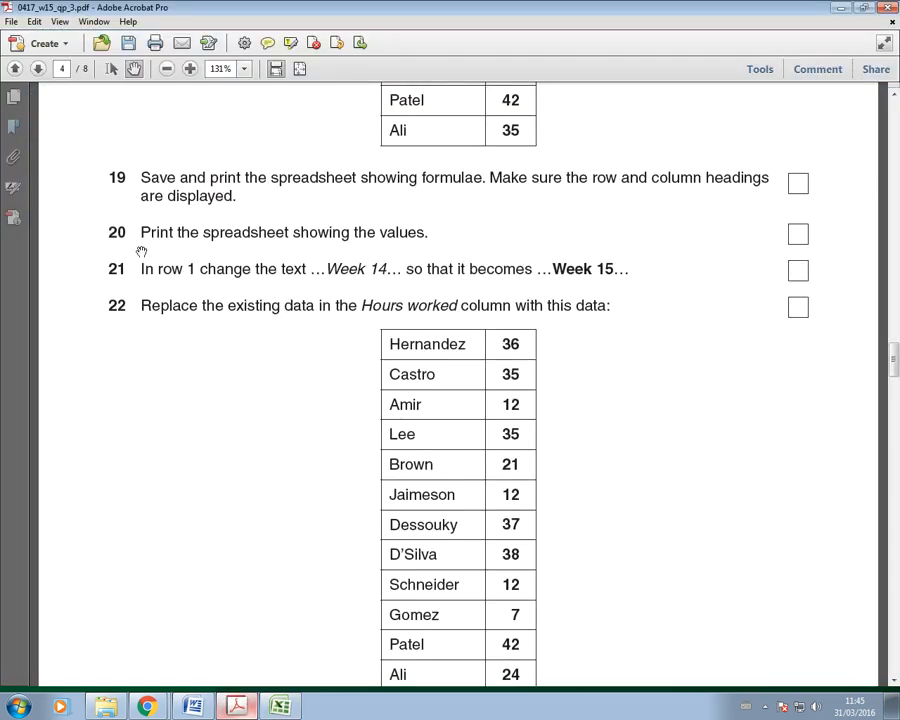
Step: Close Print Preview, switch Show Formulas off, and autofit columns A–H to their values
click(282, 707)
click(202, 60)
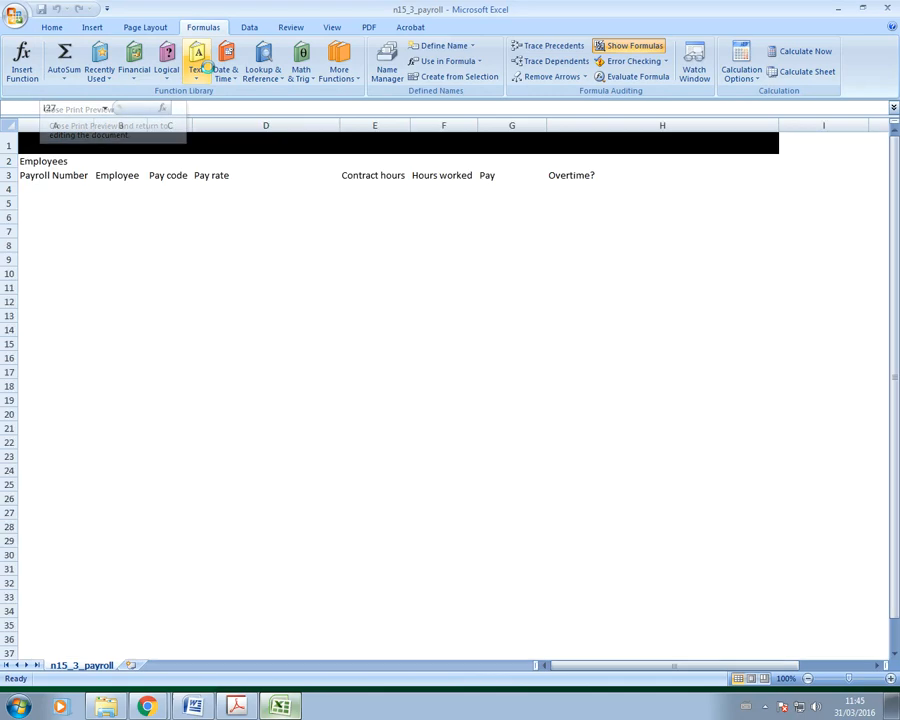
click(604, 46)
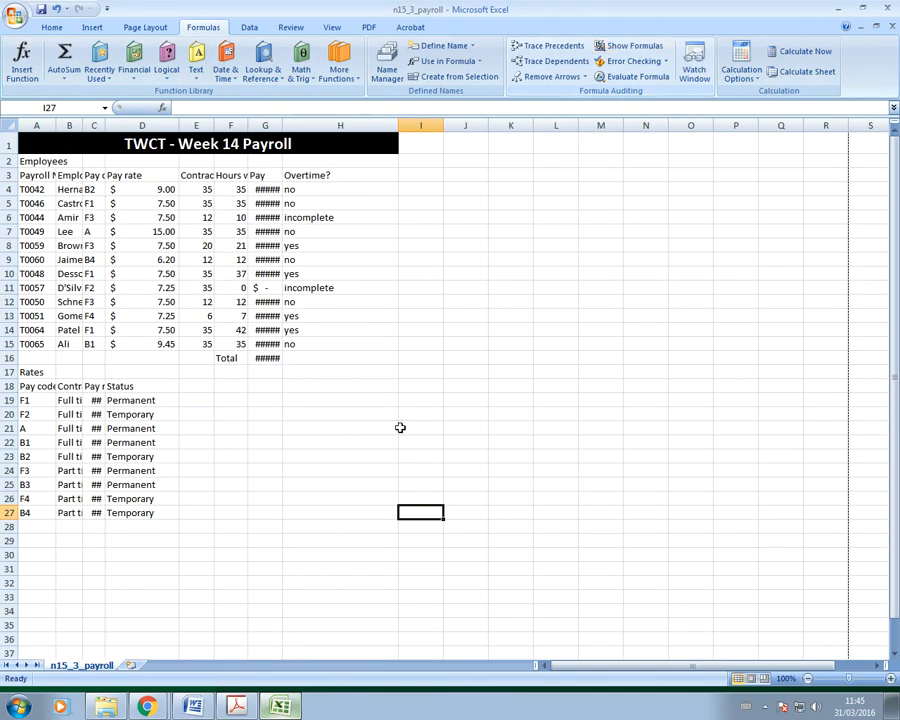
double_click(282, 125)
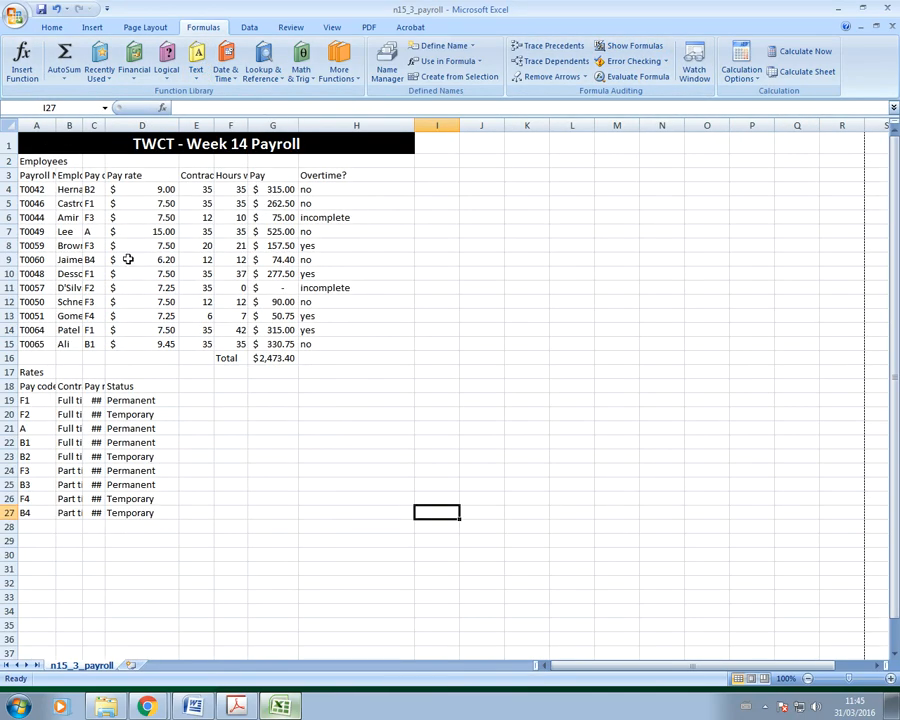
double_click(82, 125)
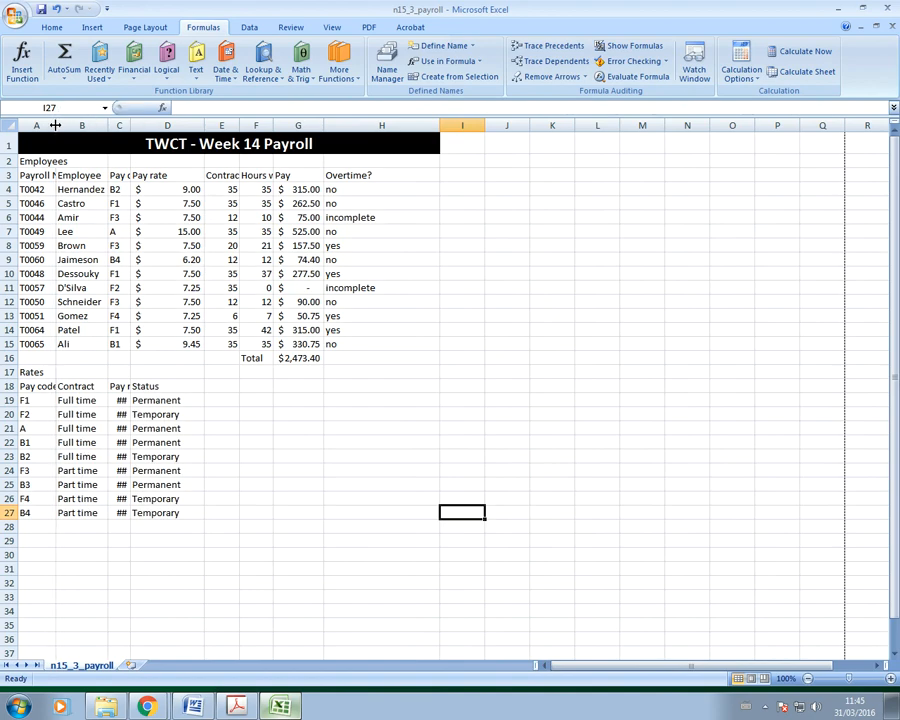
double_click(55, 125)
double_click(173, 125)
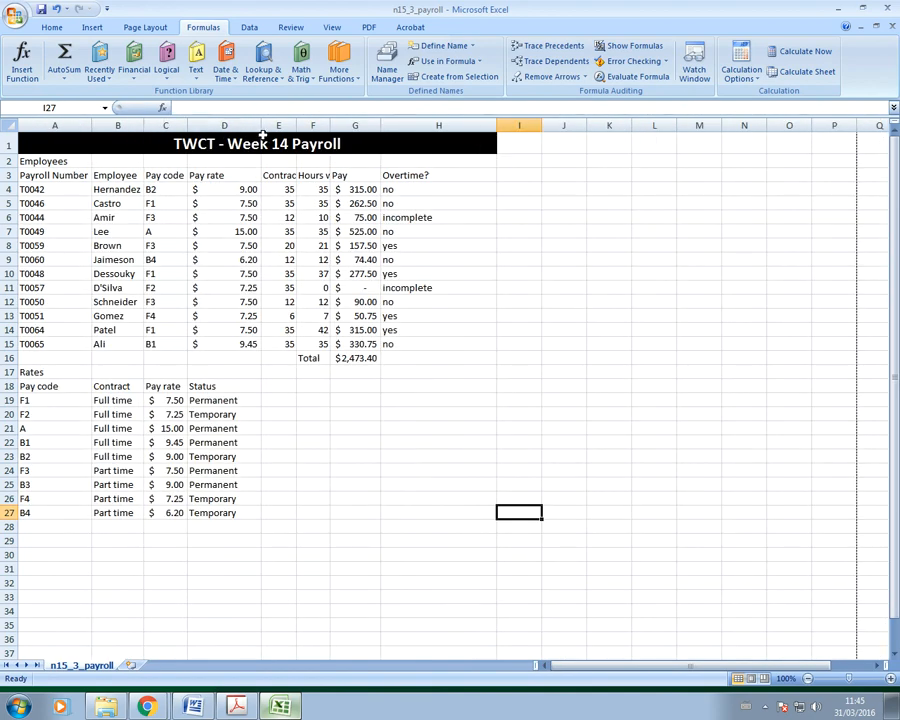
double_click(261, 125)
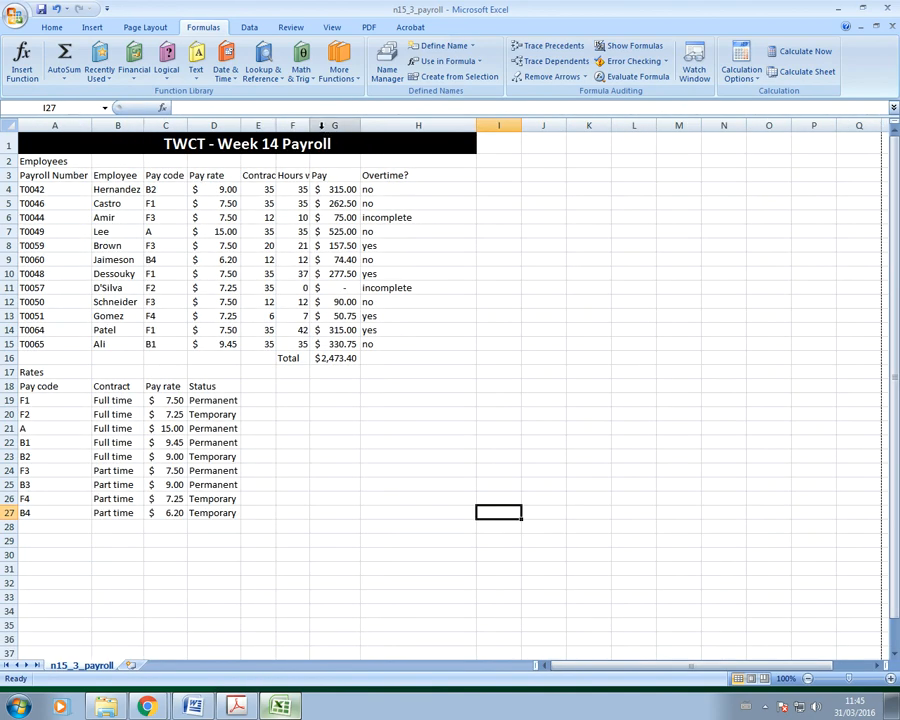
double_click(279, 125)
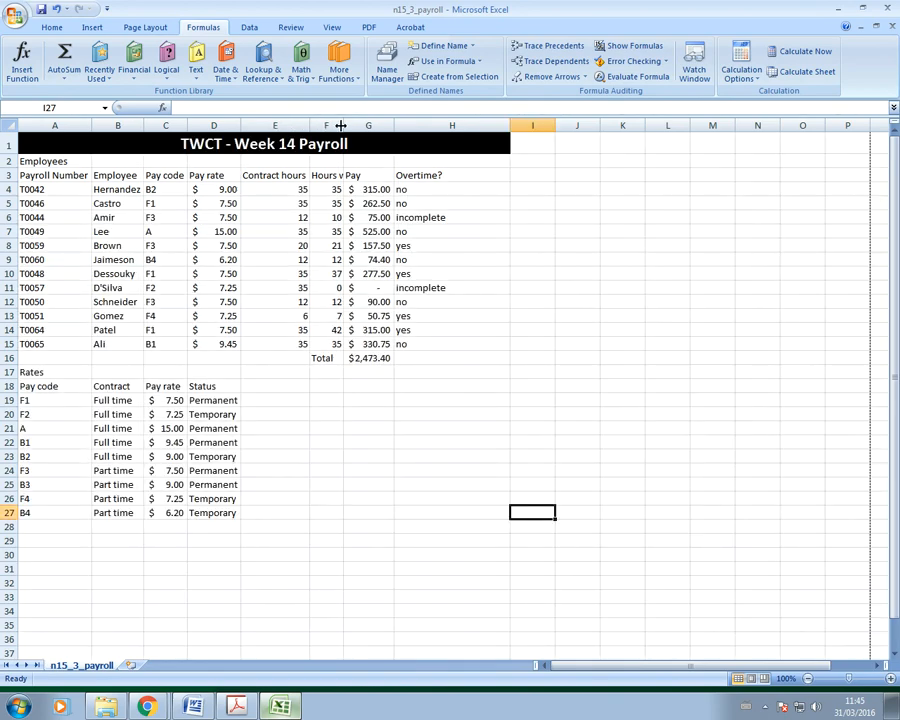
double_click(341, 125)
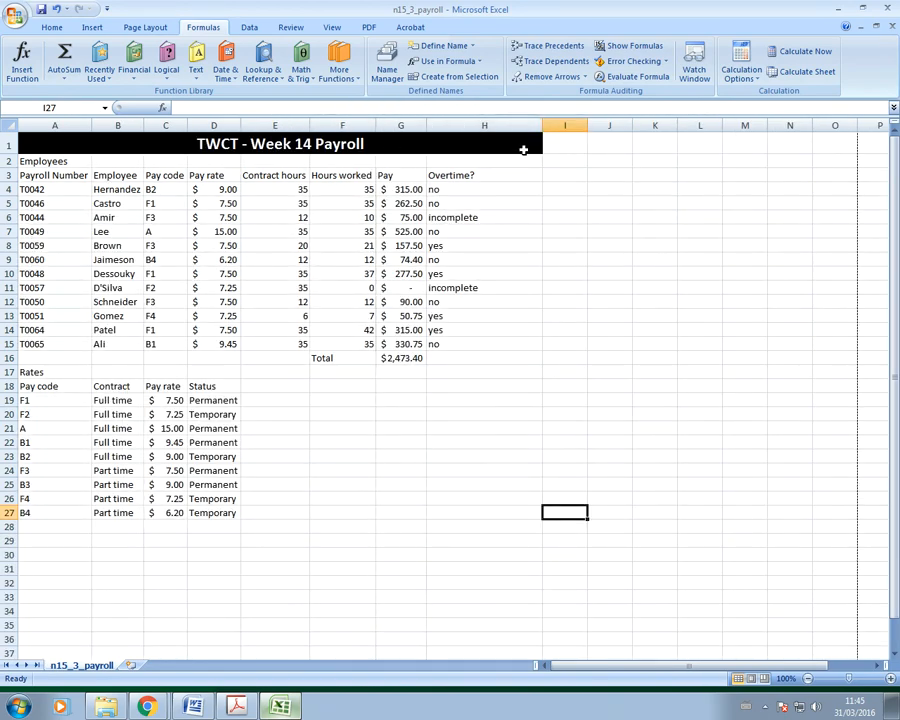
double_click(544, 125)
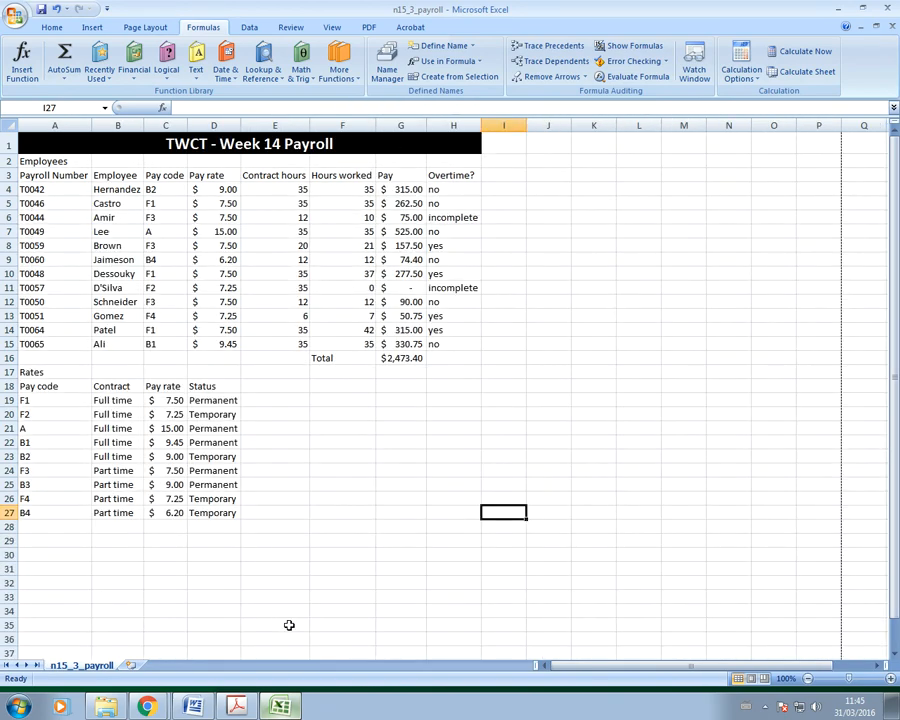
Step: Print-preview the values printout, compare it with the exam paper, then close the preview
click(18, 20)
mouse_move(60, 172)
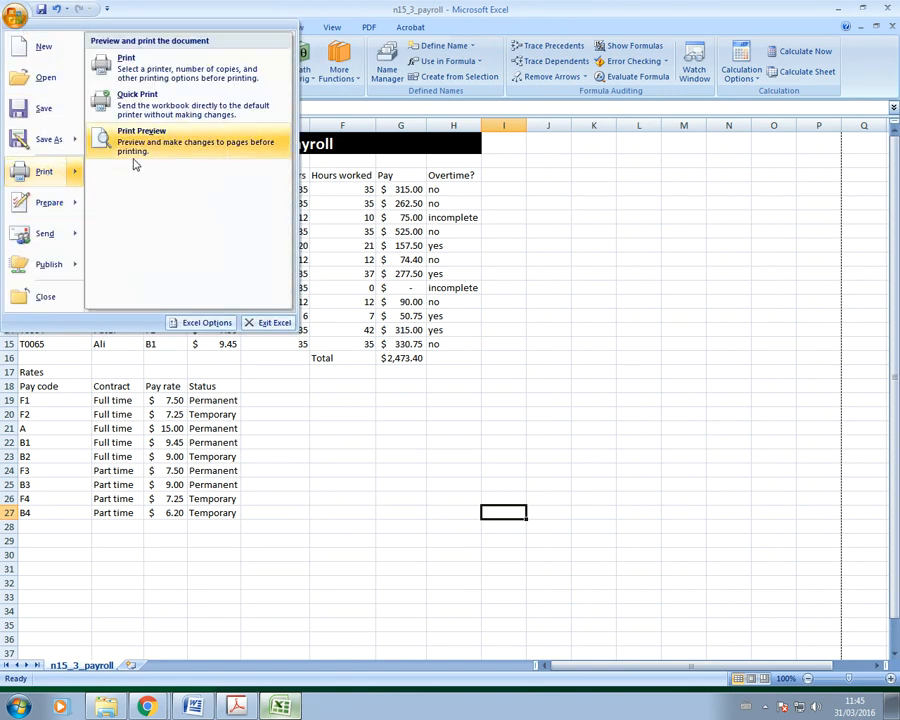
click(135, 161)
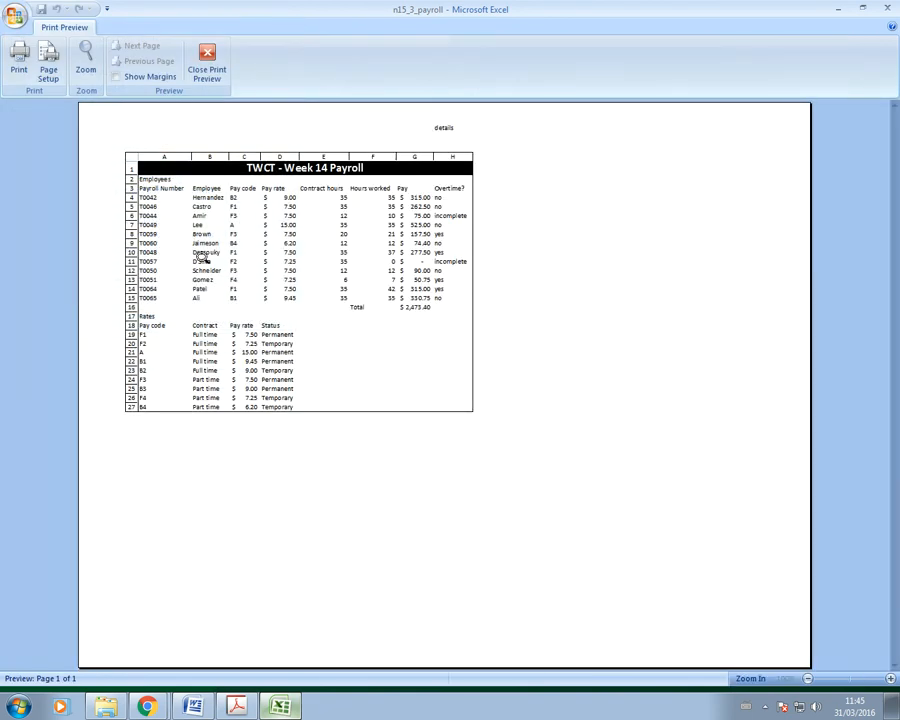
click(236, 706)
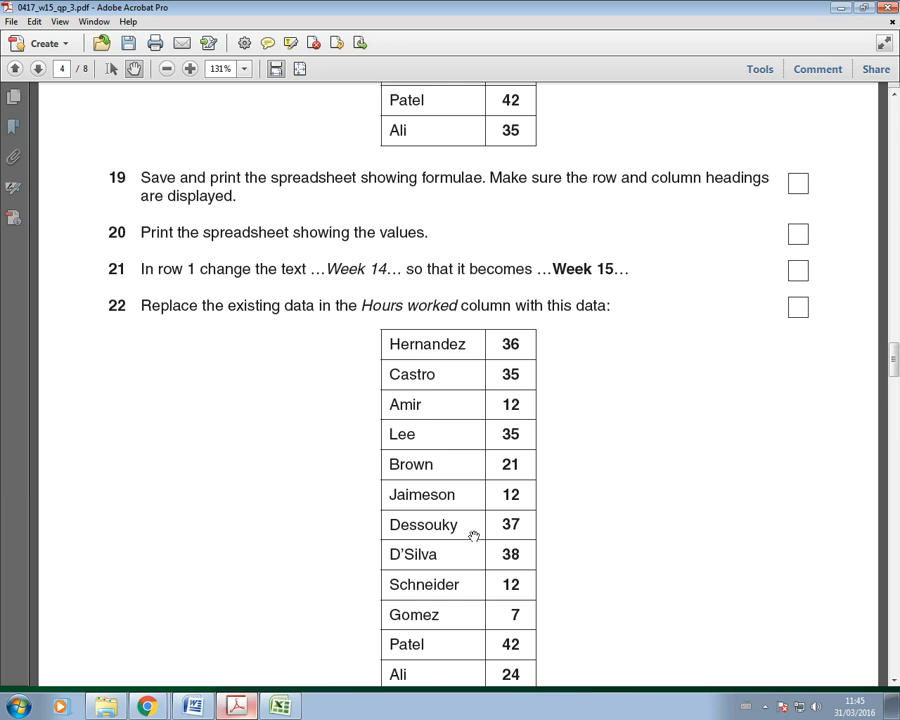
click(291, 705)
click(208, 71)
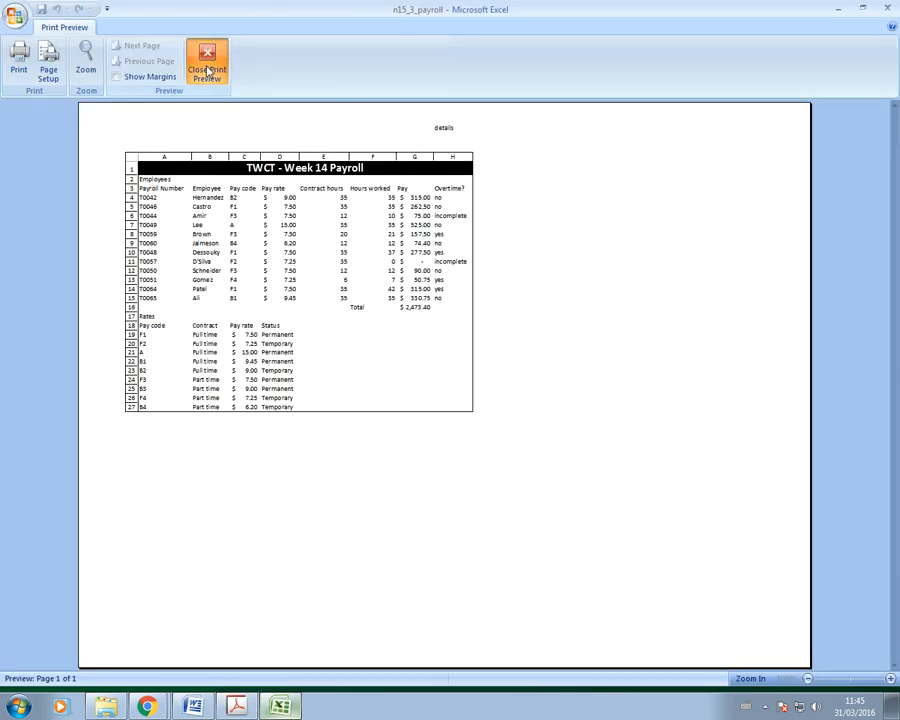
click(282, 143)
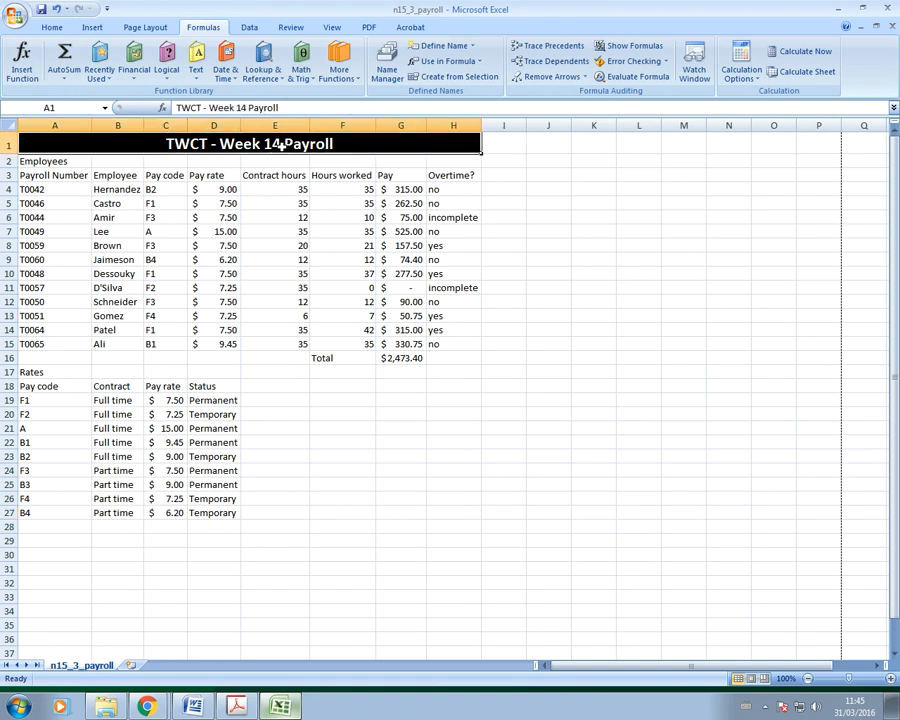
Step: Change the A1 title to 'TWCT - Week 15 Payroll'
double_click(281, 143)
text(5)
click(468, 498)
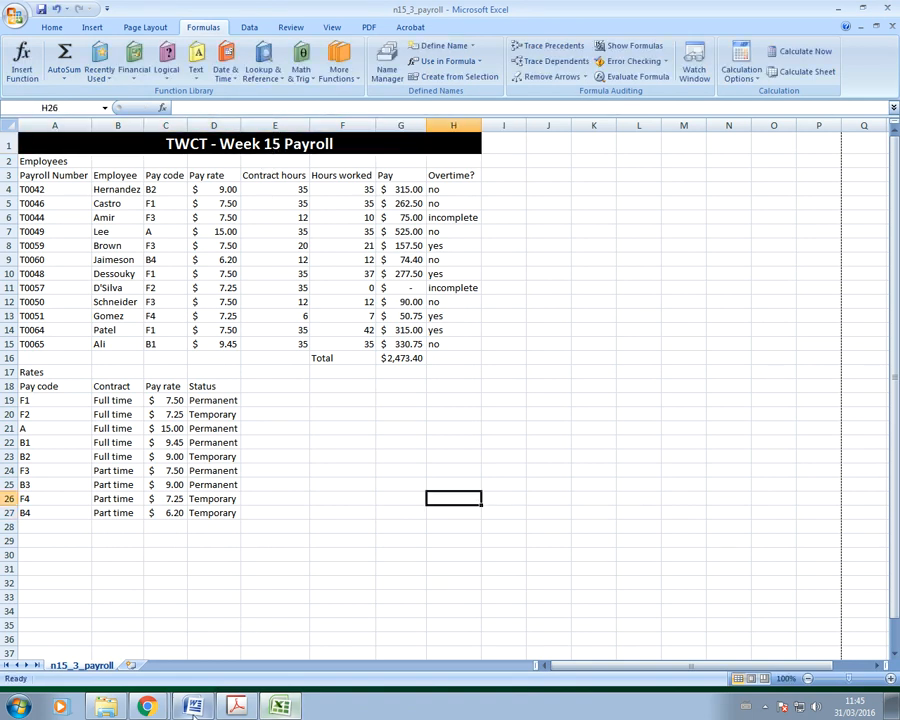
Step: Scroll the exam paper to step 22's hours table and restore down its window
key(alt+Tab)
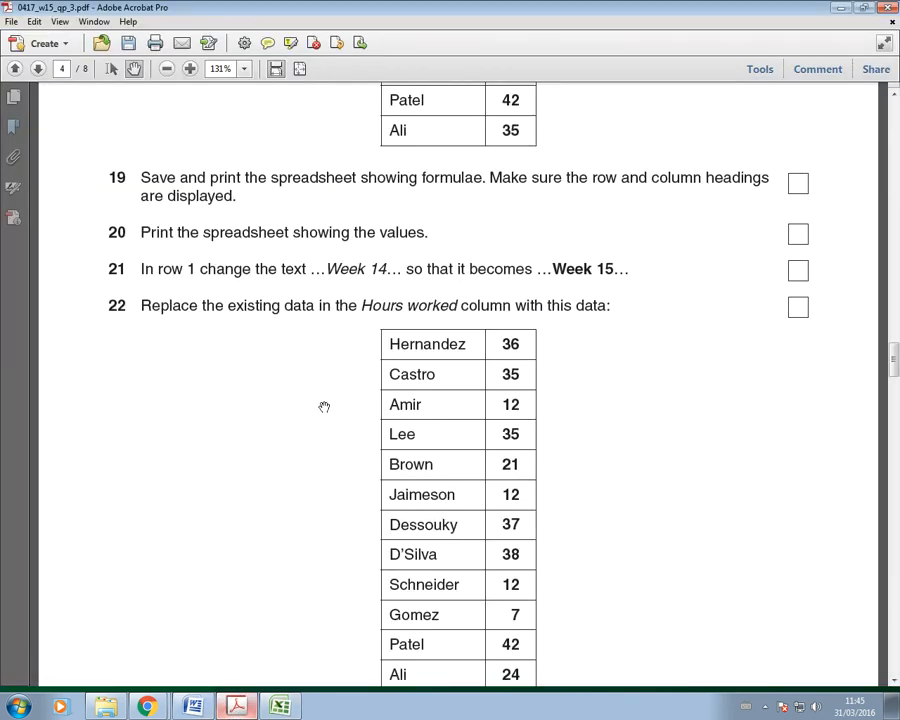
scroll(324, 407, down, 2)
scroll(324, 410, down, 1)
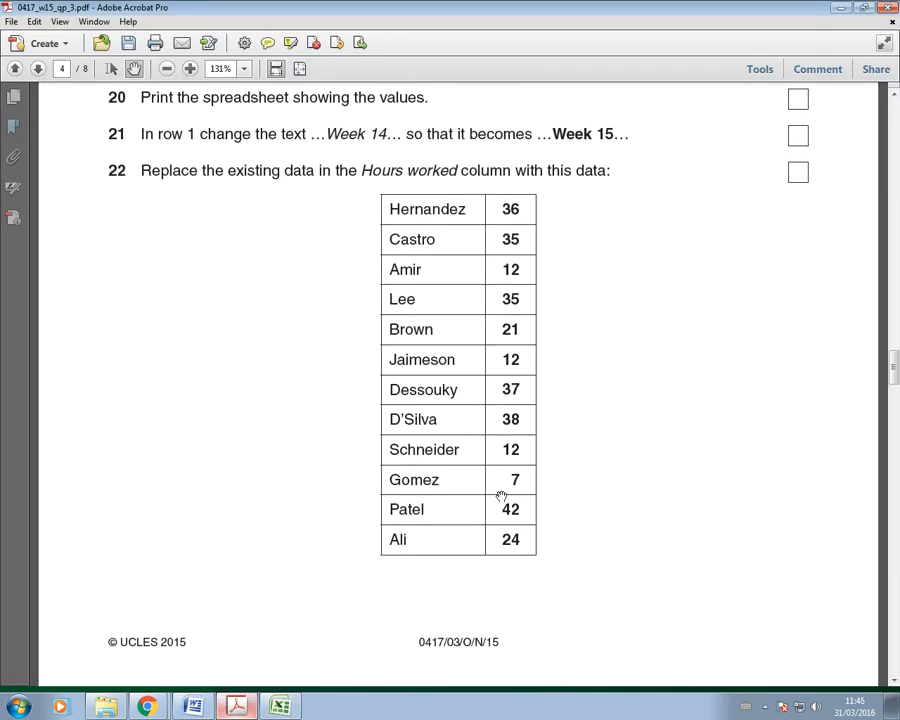
click(866, 9)
drag(439, 368, 250, 302)
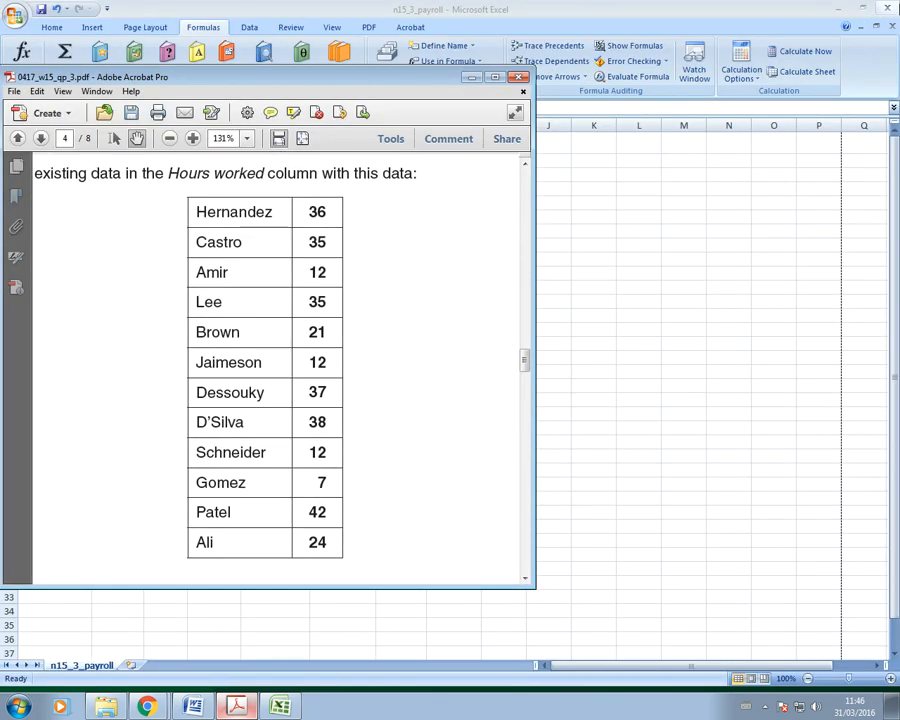
Step: Place the spreadsheet beside the exam's hours table, widened to show the Pay column
click(864, 9)
drag(333, 92, 761, 132)
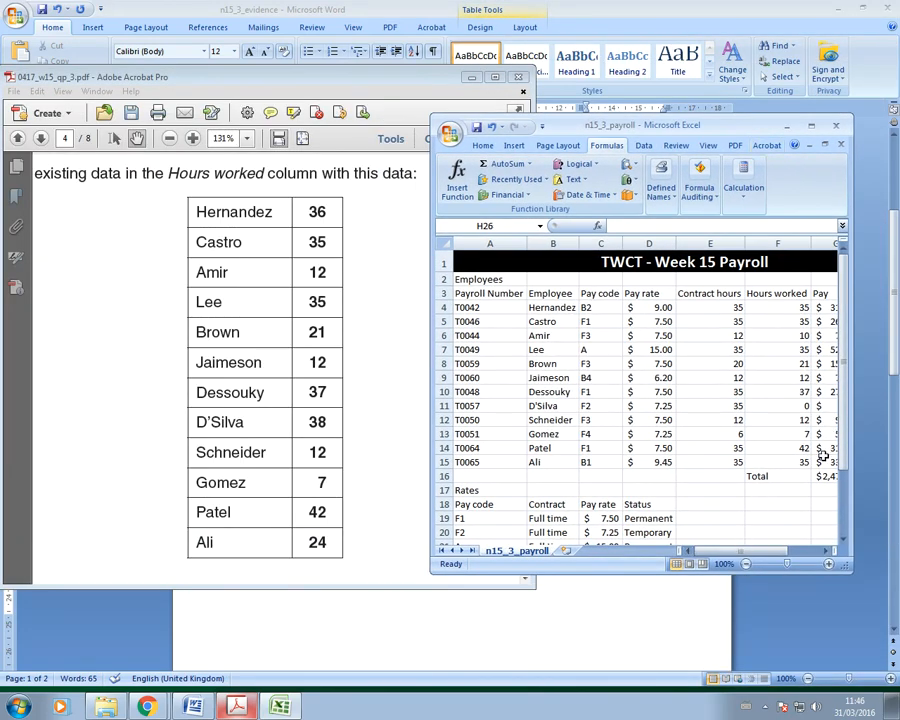
drag(852, 456, 887, 456)
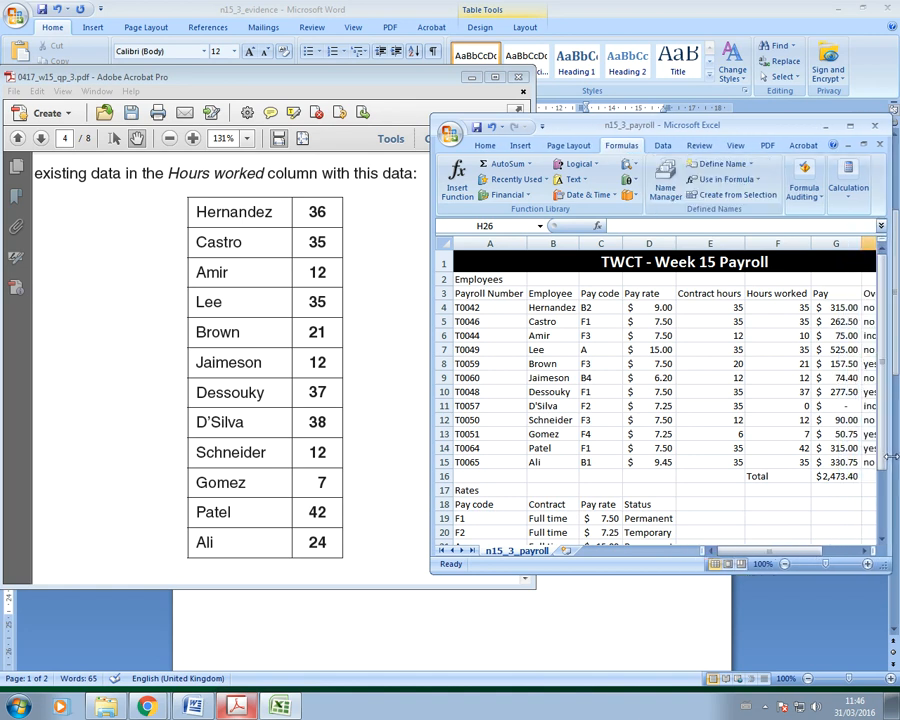
Step: Enter Week 15 hours: 36 in F4, 12 in F6 and 38 in F11
click(781, 307)
text(36)
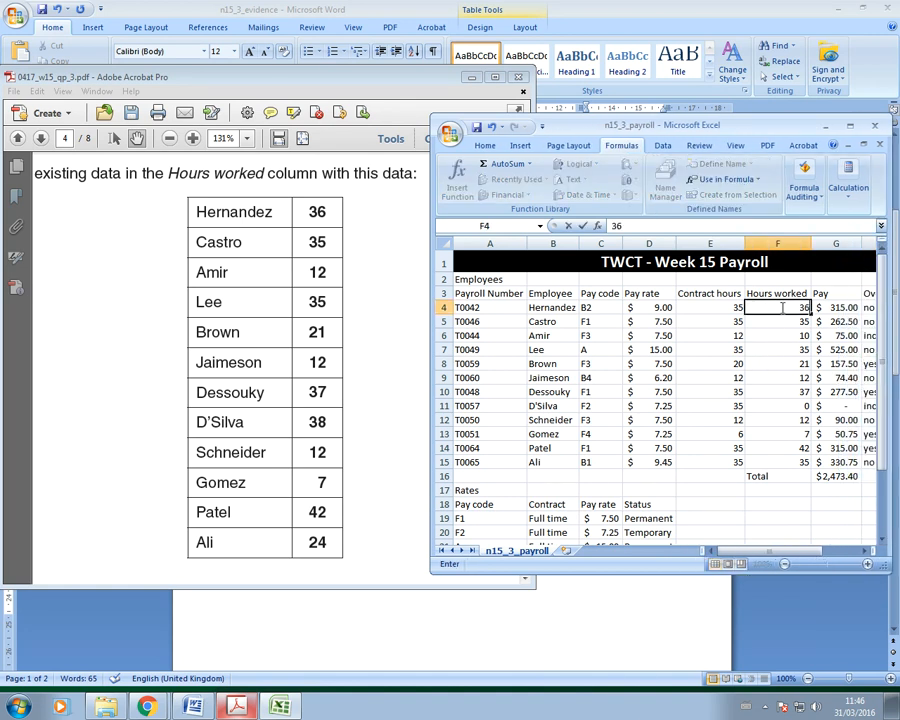
key(Return)
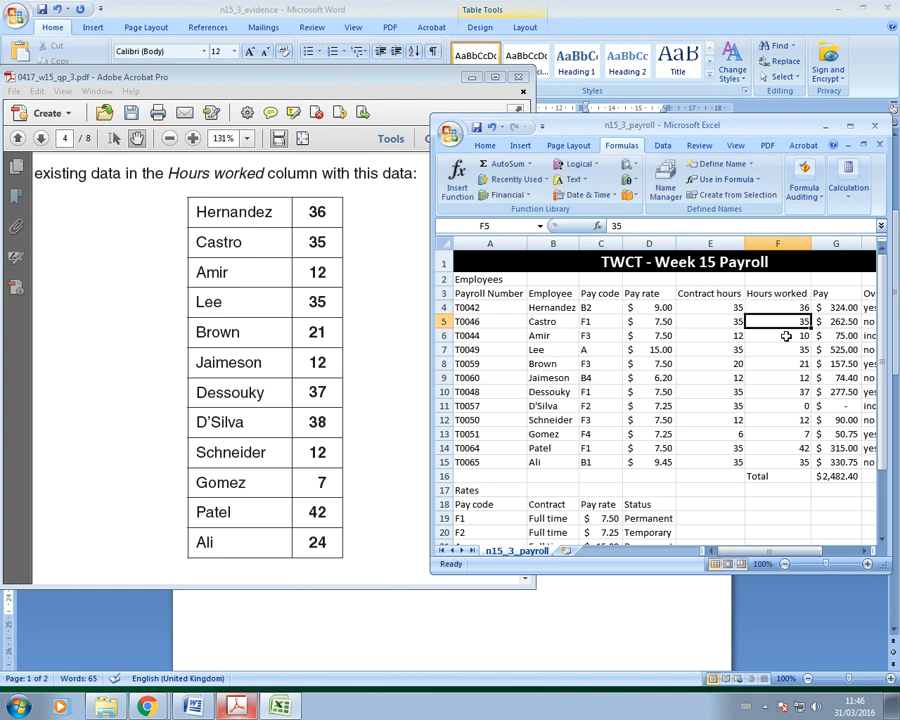
click(786, 336)
text(12)
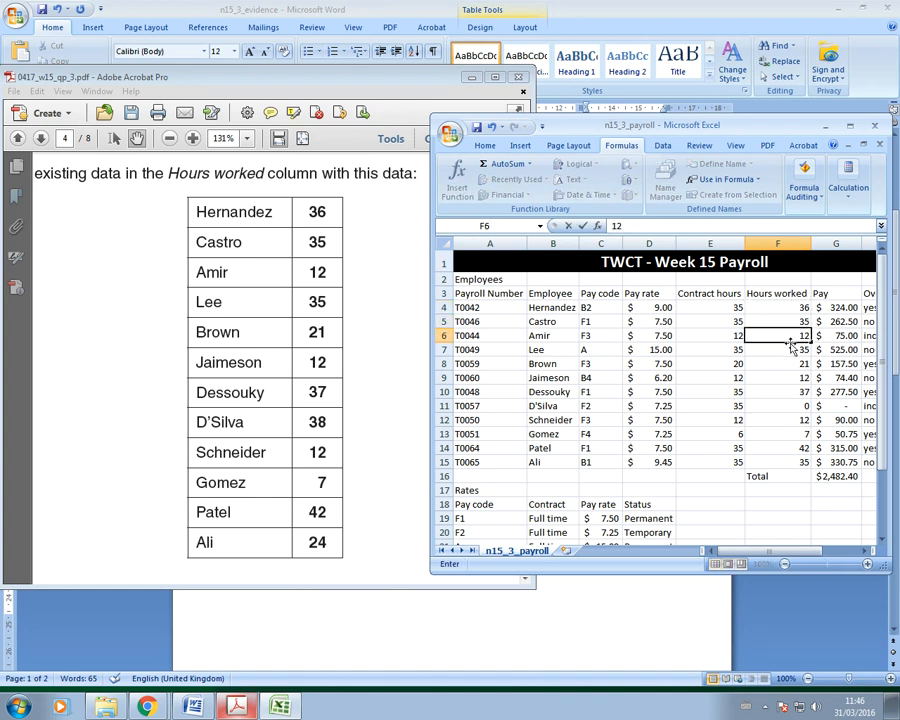
click(791, 350)
click(789, 366)
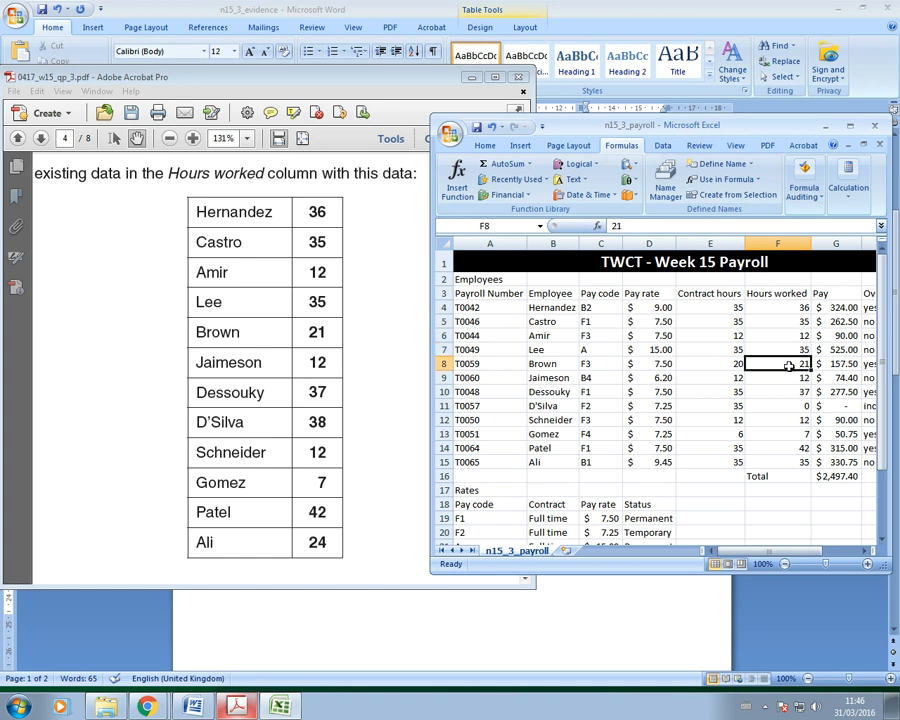
click(789, 378)
click(786, 395)
click(786, 406)
text(38)
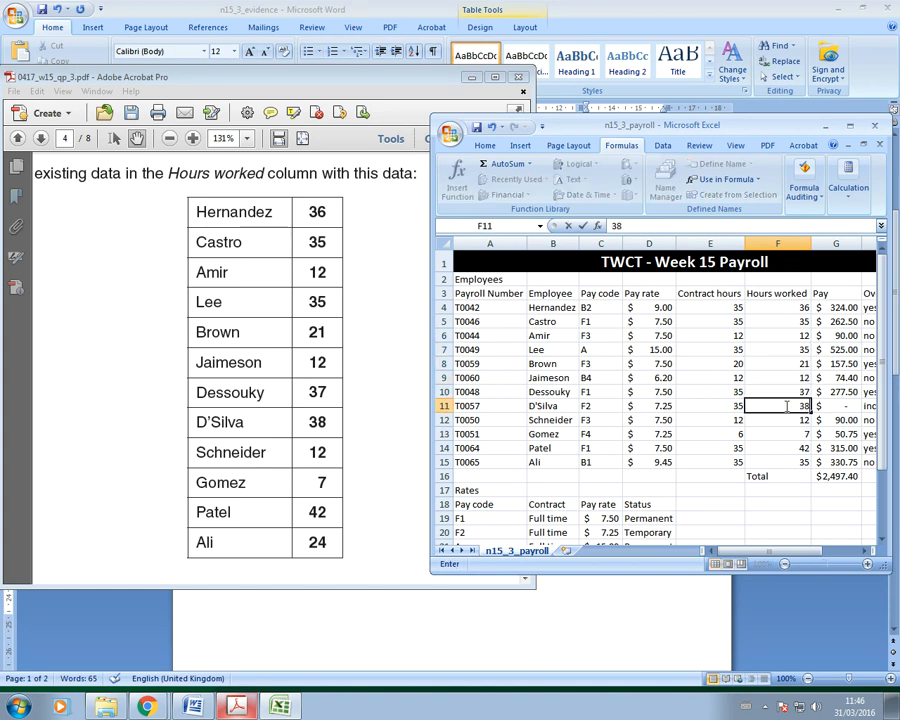
click(791, 424)
Step: Set Ali's hours in F15 to 24, then maximize the question paper PDF
click(785, 434)
click(786, 450)
click(788, 461)
text(24)
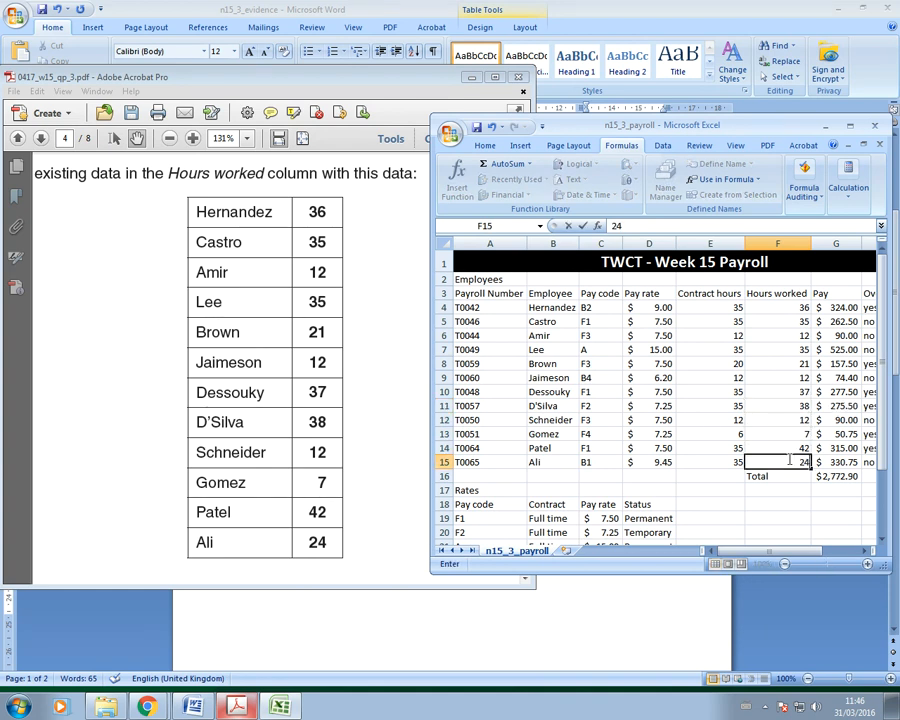
click(787, 518)
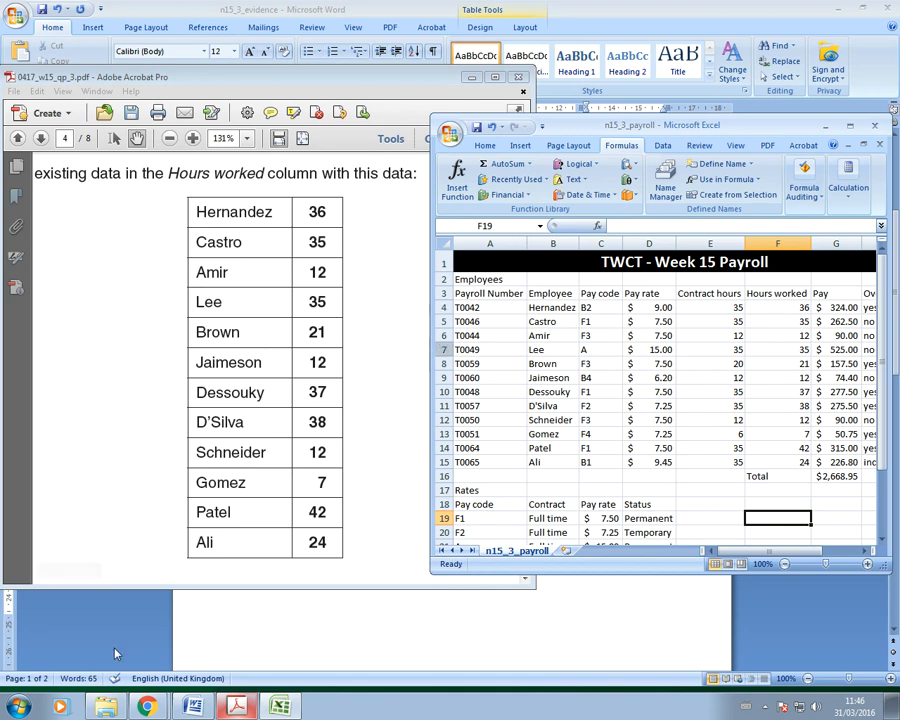
click(195, 534)
click(494, 77)
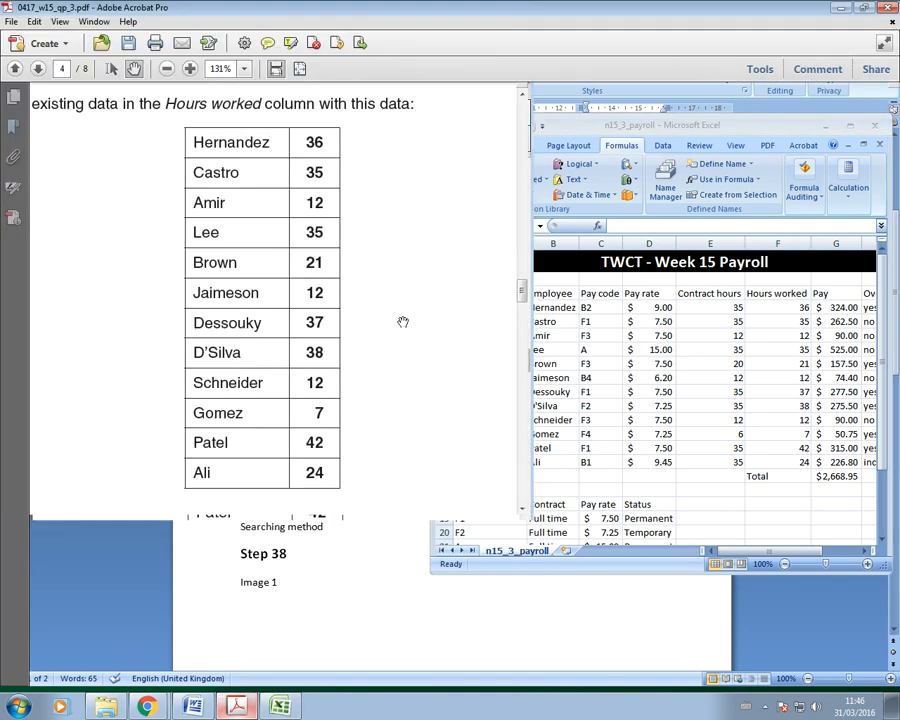
Step: Maximize the payroll workbook, check its Print Preview, then return to the PDF's page 5
scroll(387, 415, down, 6)
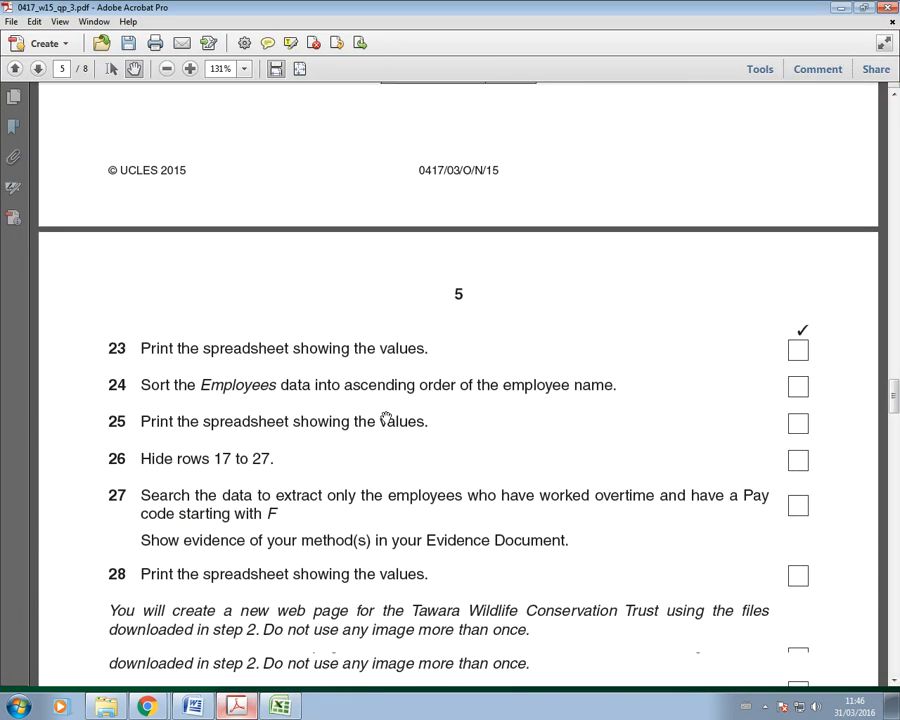
scroll(386, 418, down, 1)
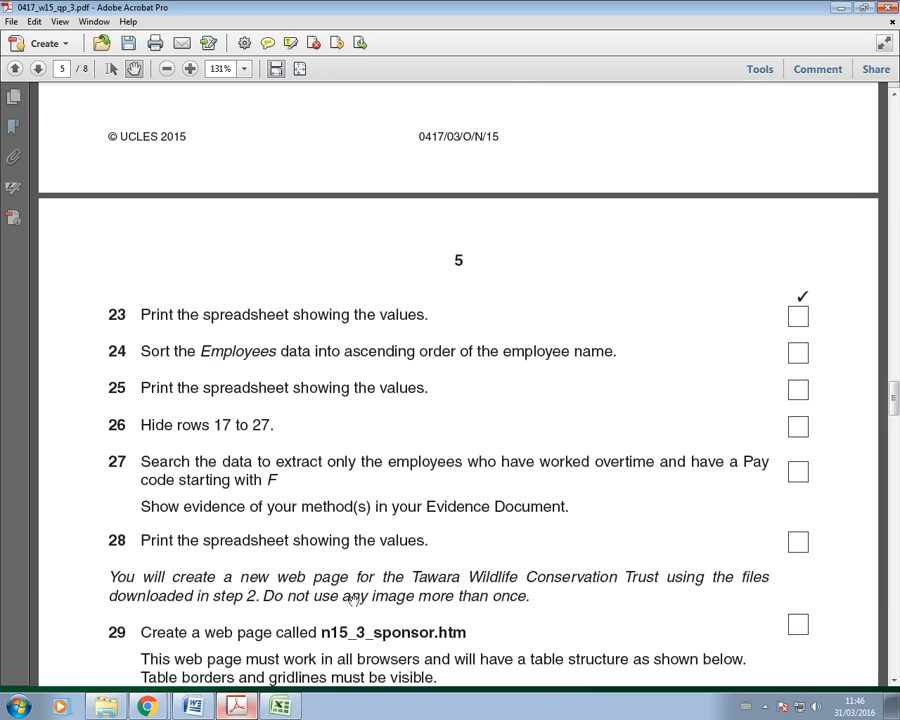
key(alt+Tab)
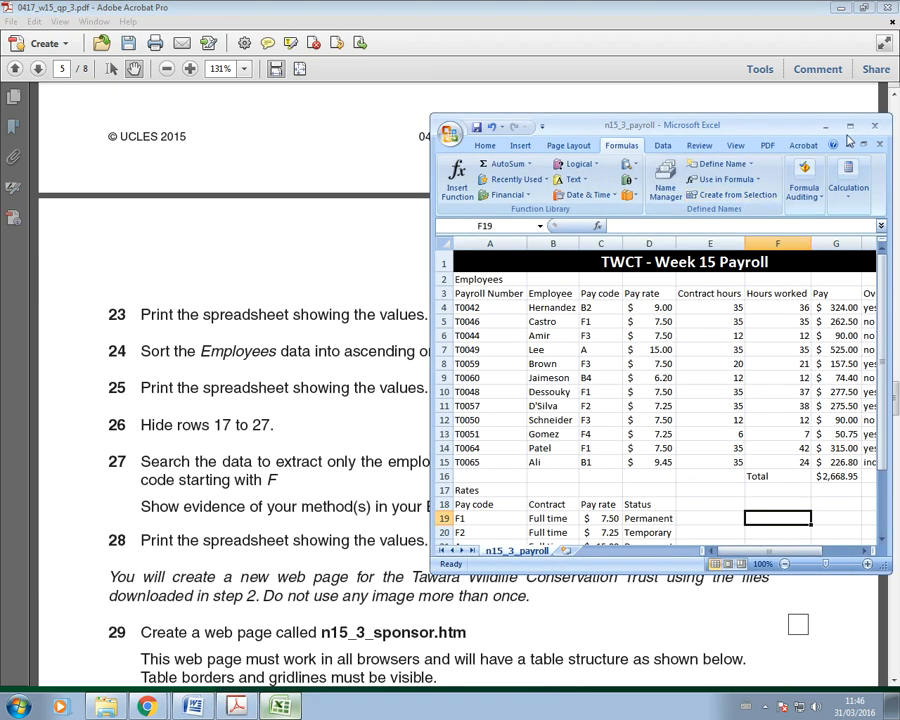
click(850, 125)
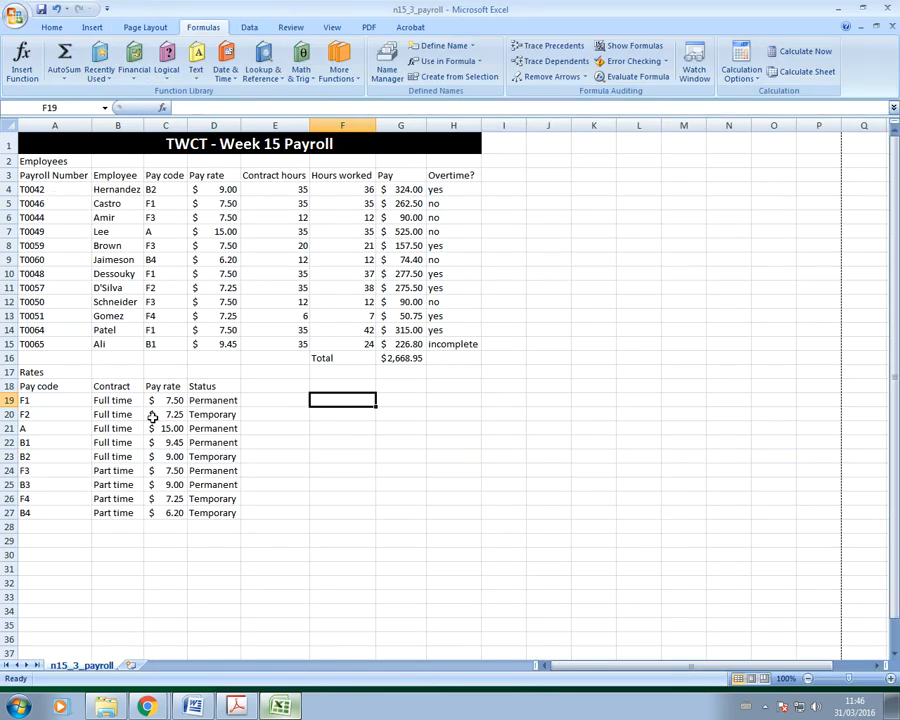
click(14, 14)
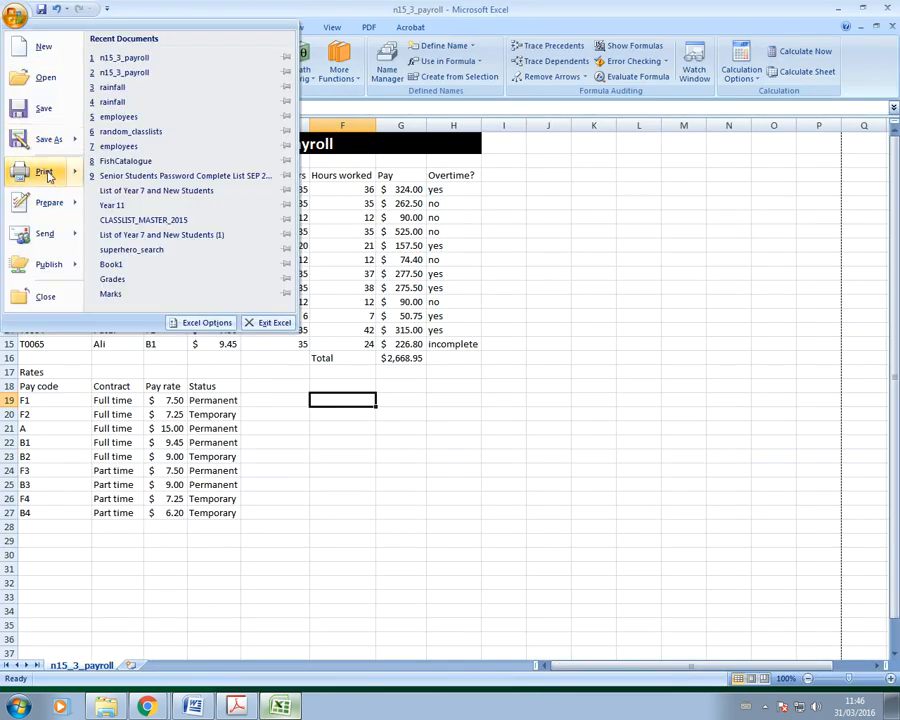
mouse_move(45, 172)
click(155, 150)
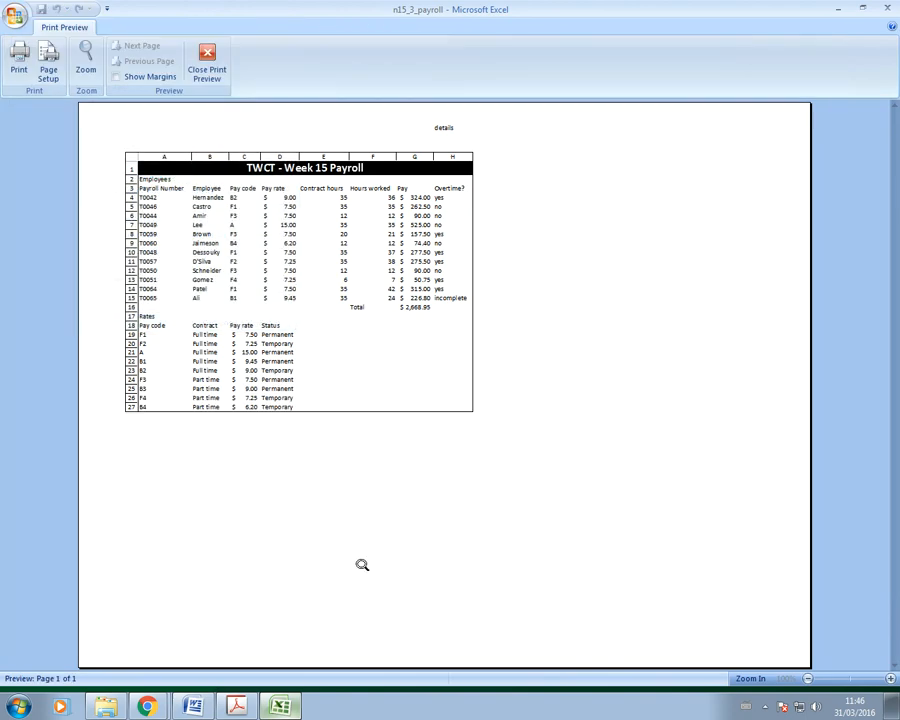
click(210, 62)
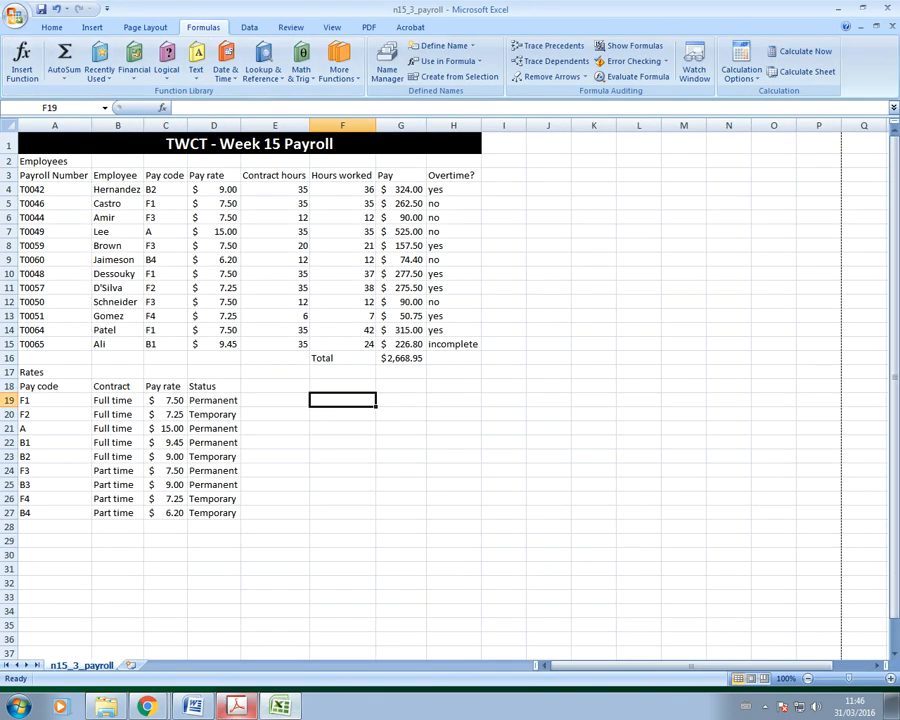
click(237, 707)
scroll(420, 360, down, 2)
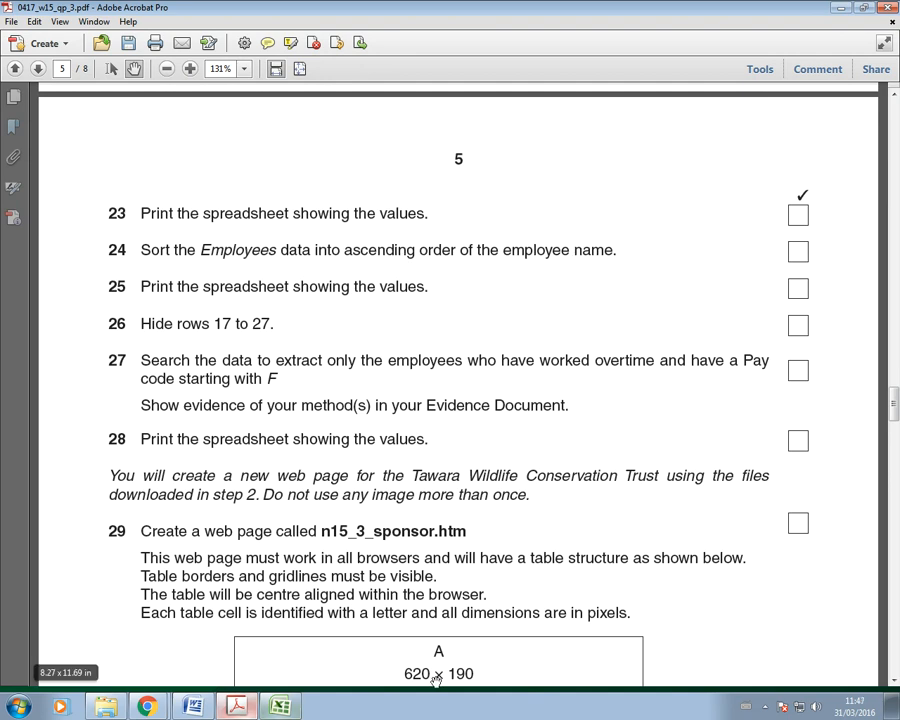
Step: Select A3:H15 and sort the Employees table by Employee, A to Z
click(280, 707)
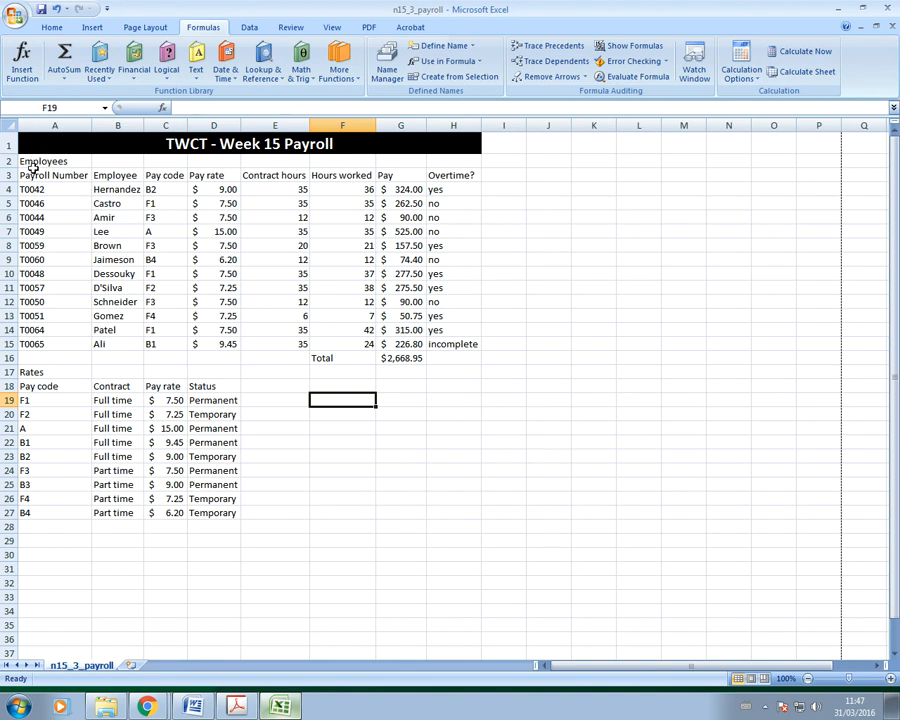
drag(32, 175, 462, 344)
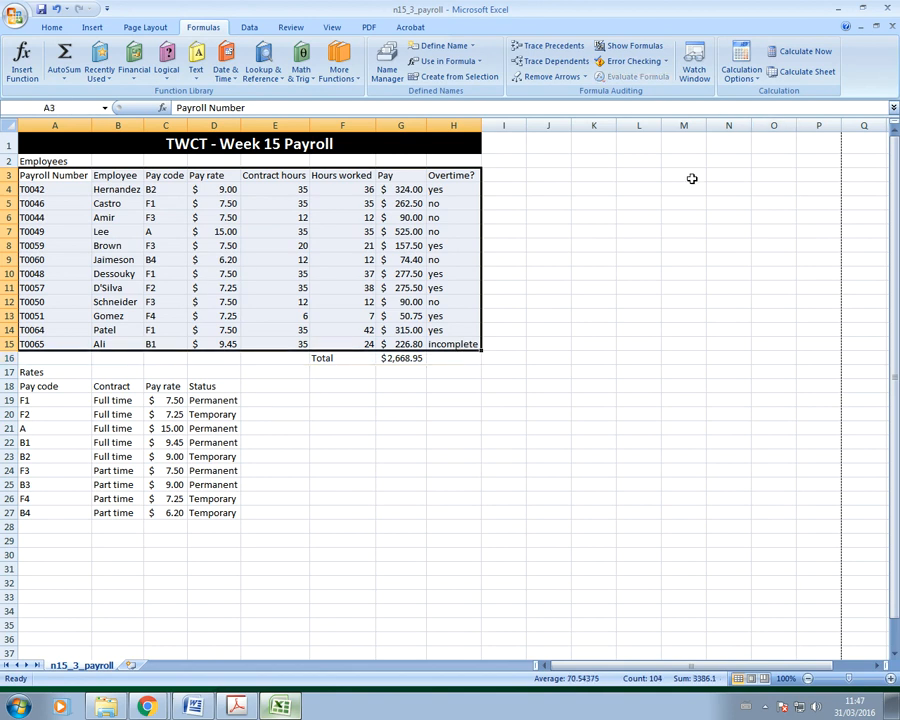
click(249, 27)
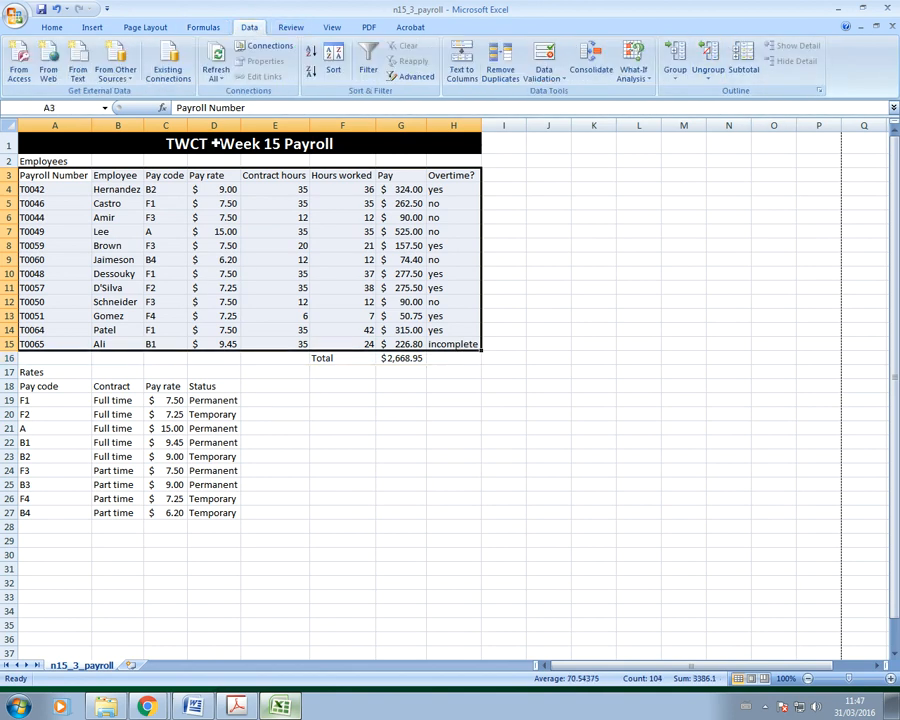
click(333, 62)
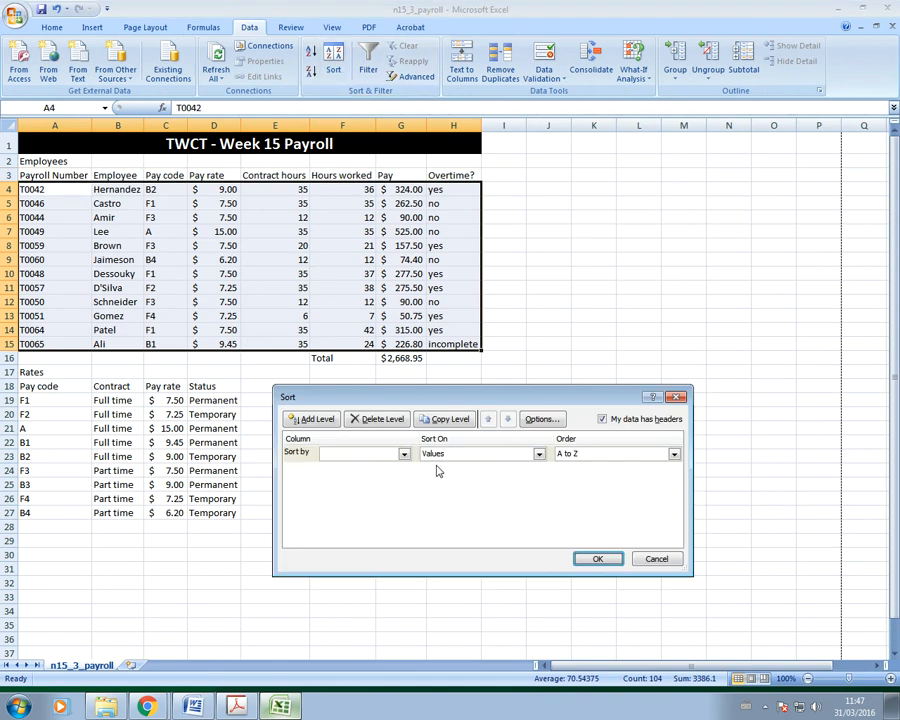
click(404, 455)
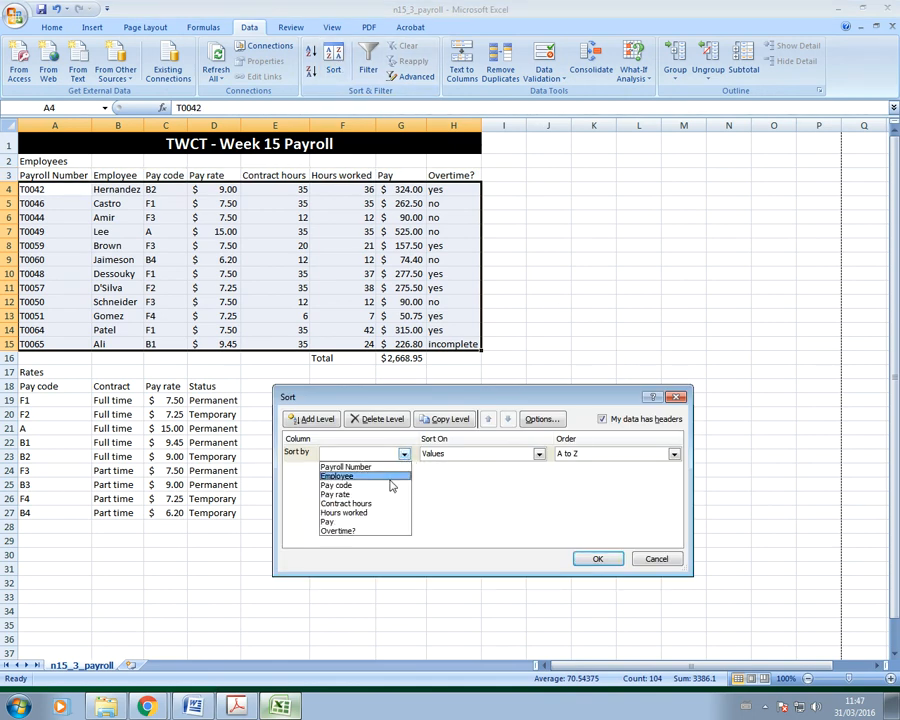
click(390, 477)
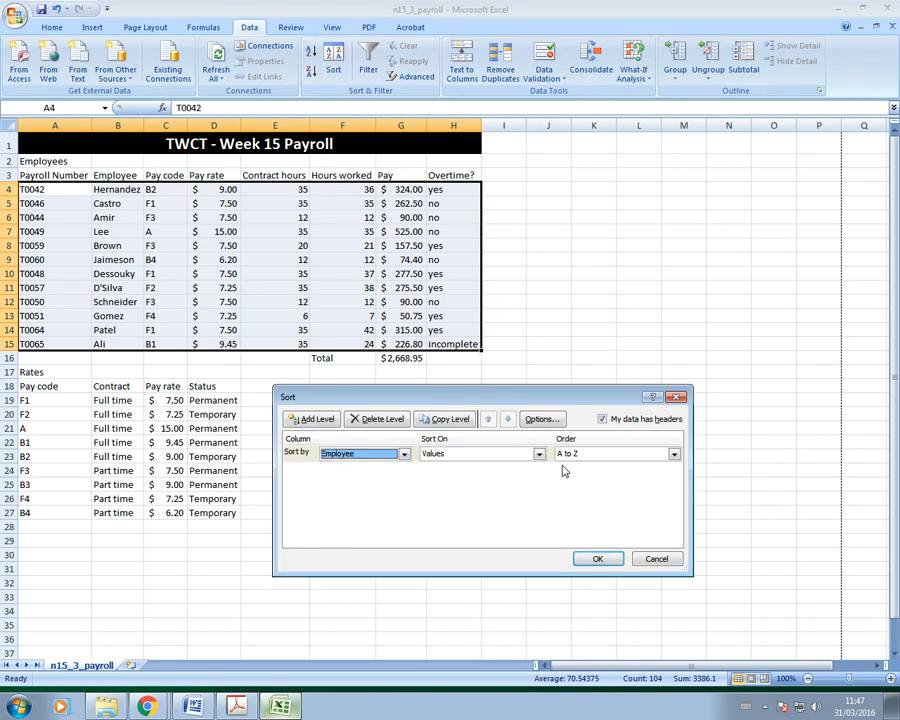
click(600, 559)
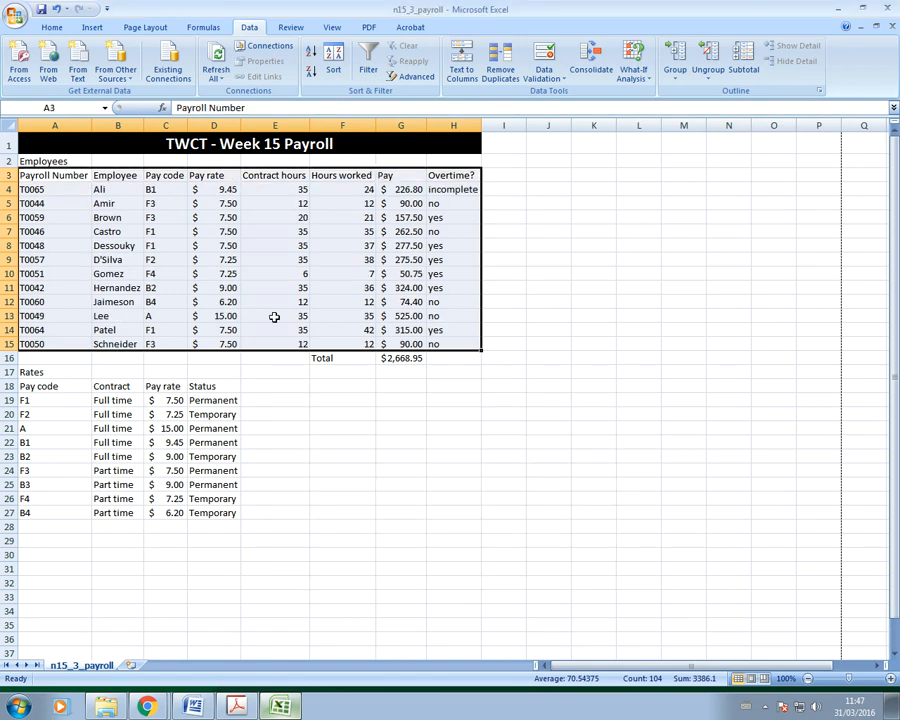
click(238, 707)
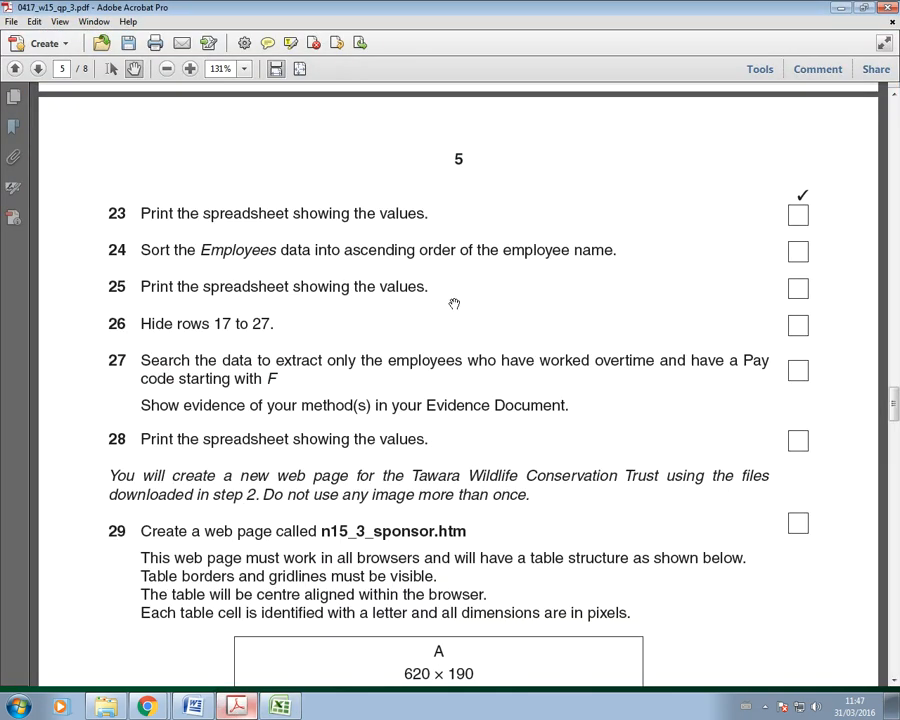
key(alt+Tab)
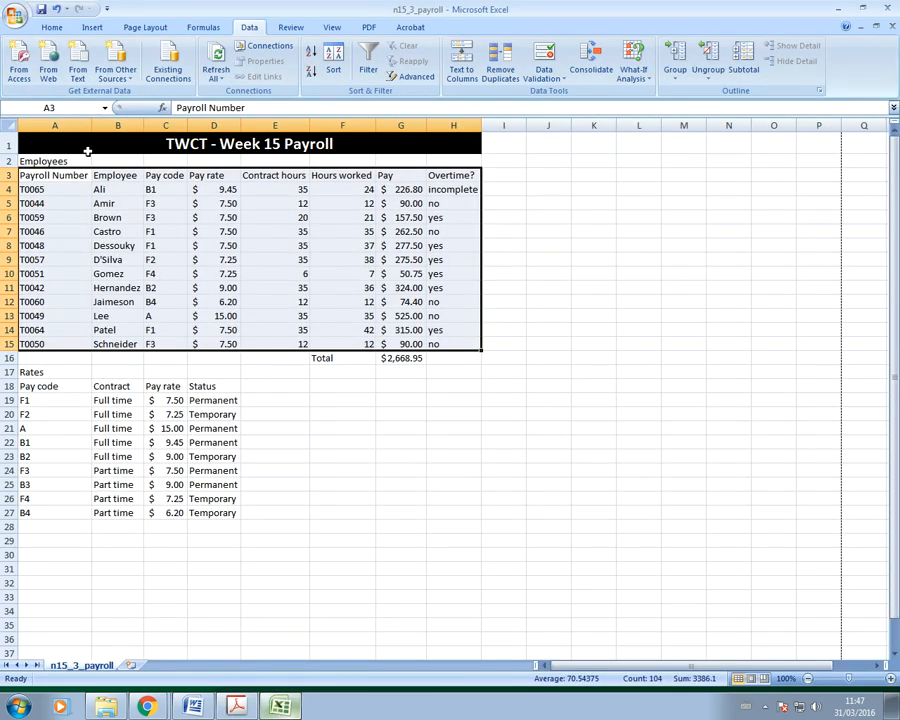
click(397, 457)
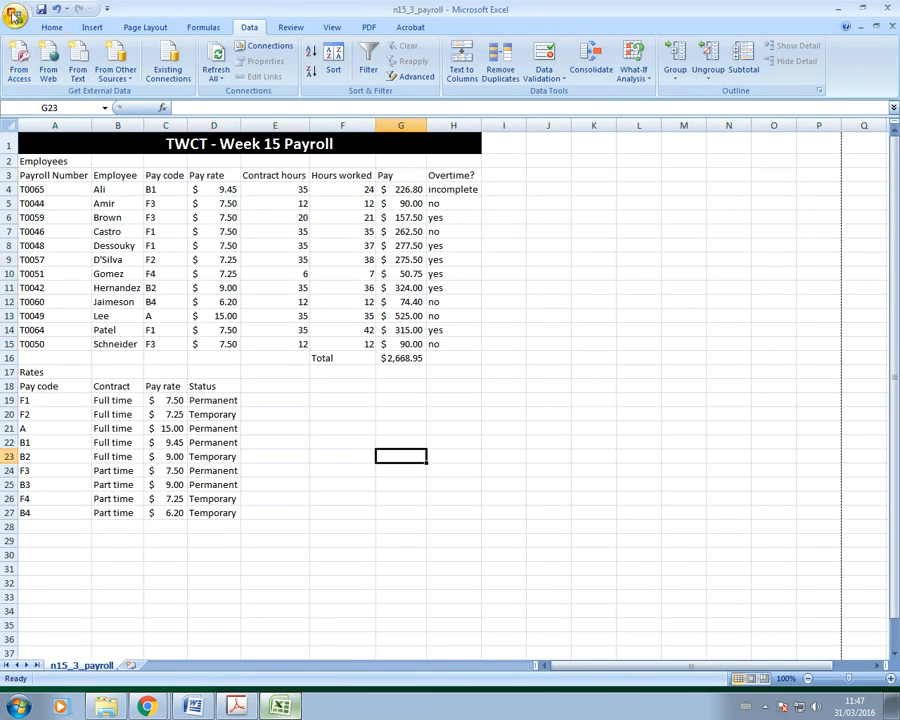
click(14, 15)
mouse_move(36, 172)
click(130, 142)
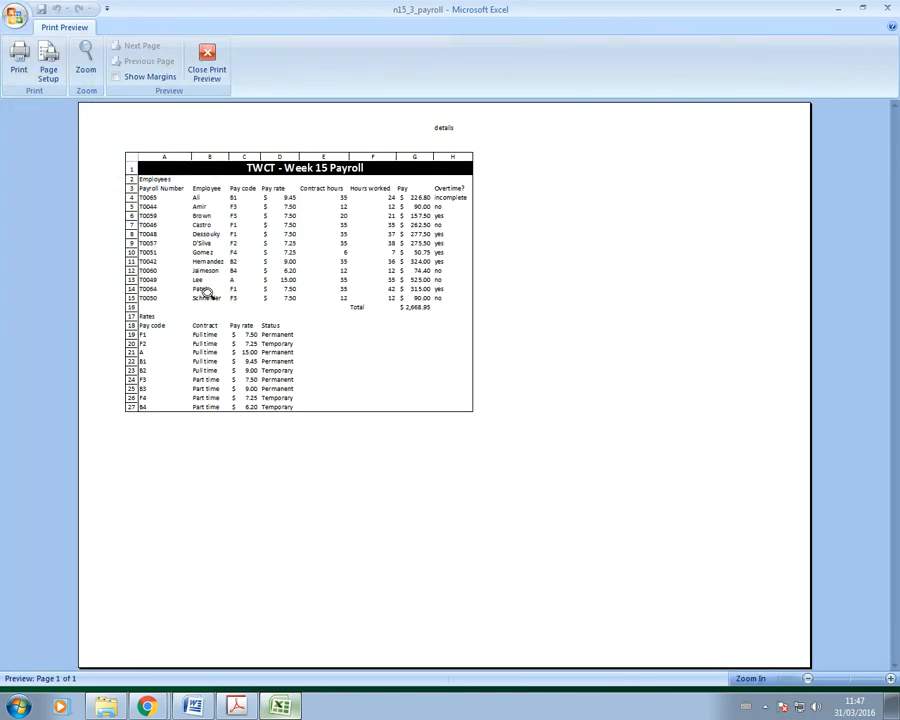
click(207, 56)
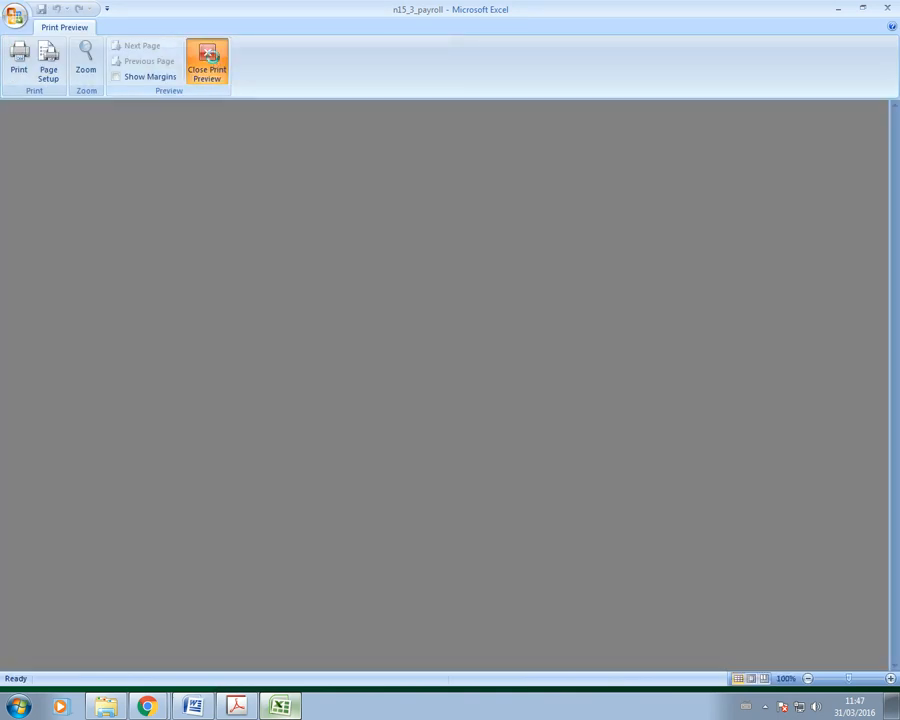
click(236, 706)
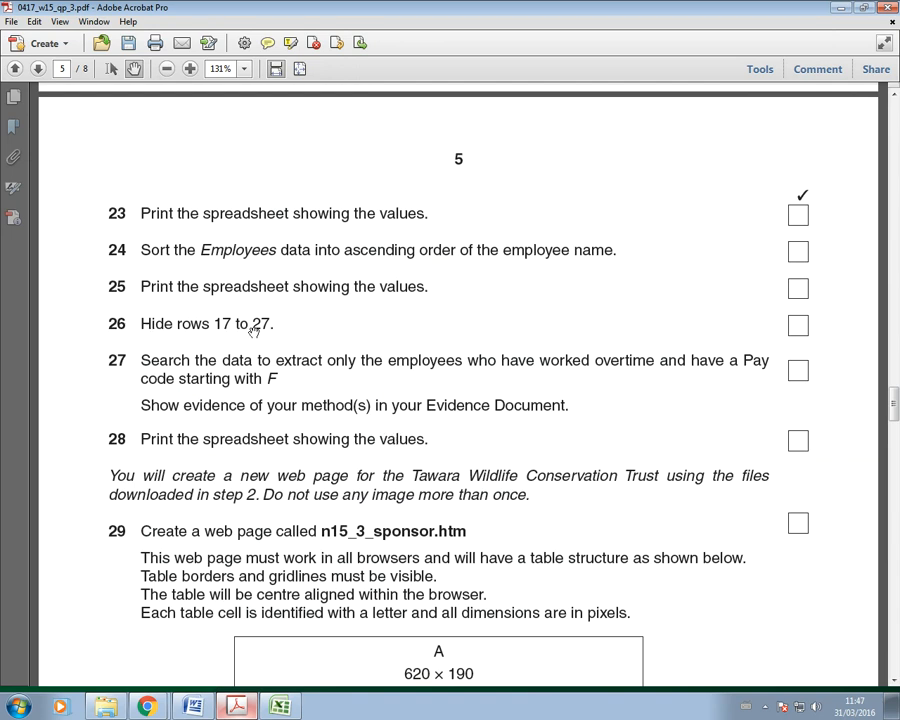
key(alt+Tab)
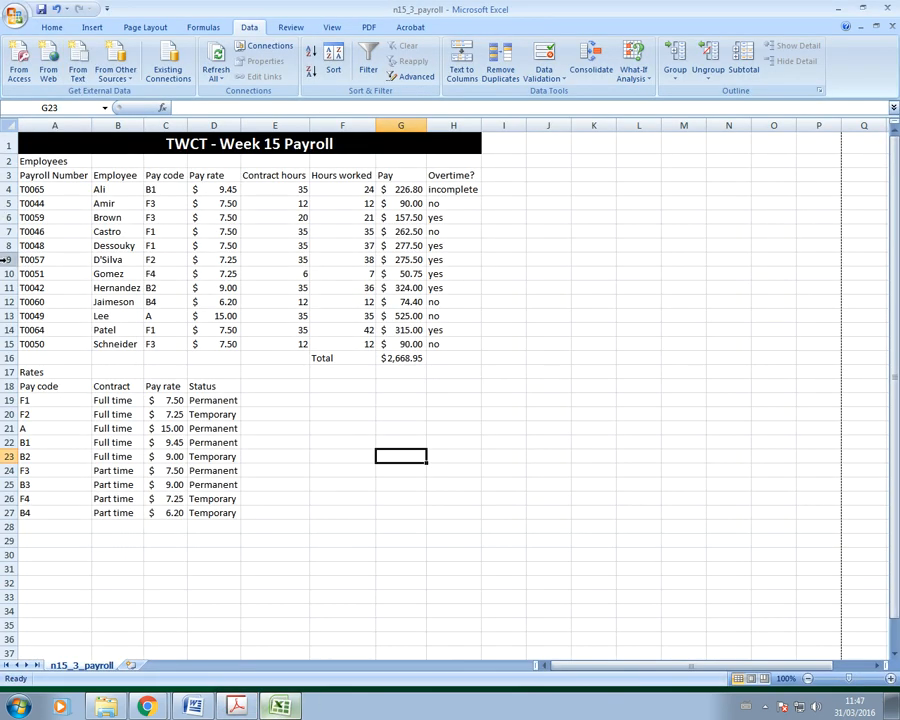
Step: Hide the Rates table in rows 17–27, then switch back to the exam PDF in Acrobat
drag(5, 373, 7, 513)
right_click(8, 468)
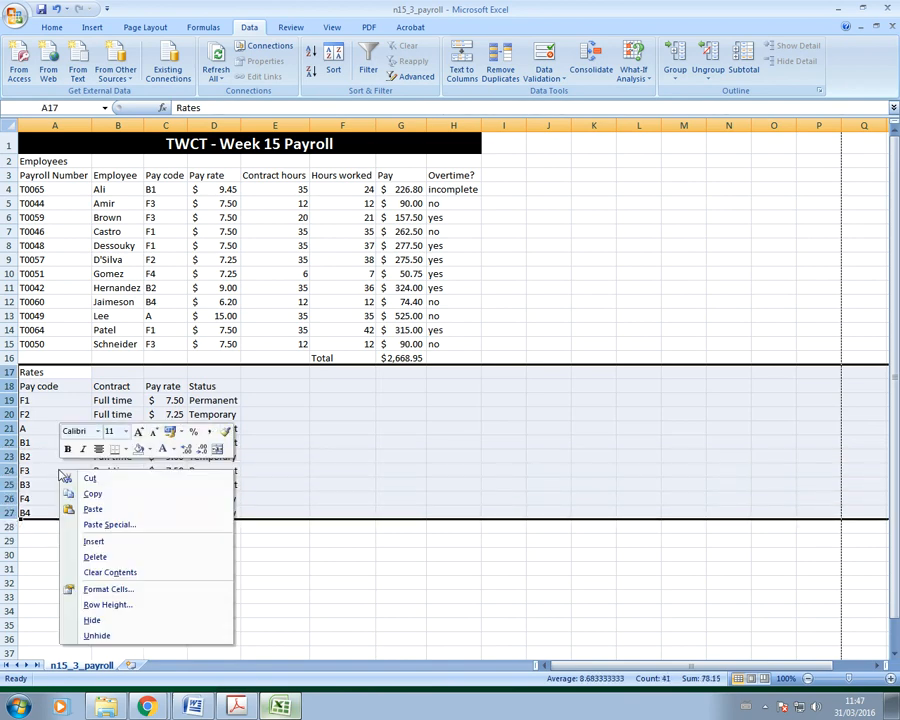
click(93, 621)
click(275, 582)
key(alt+Tab)
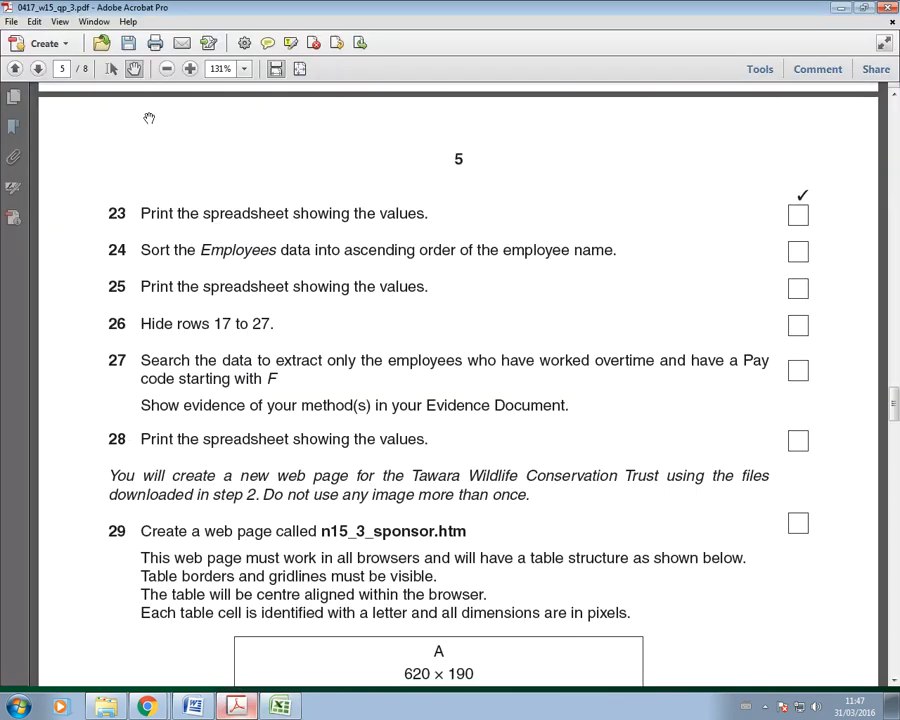
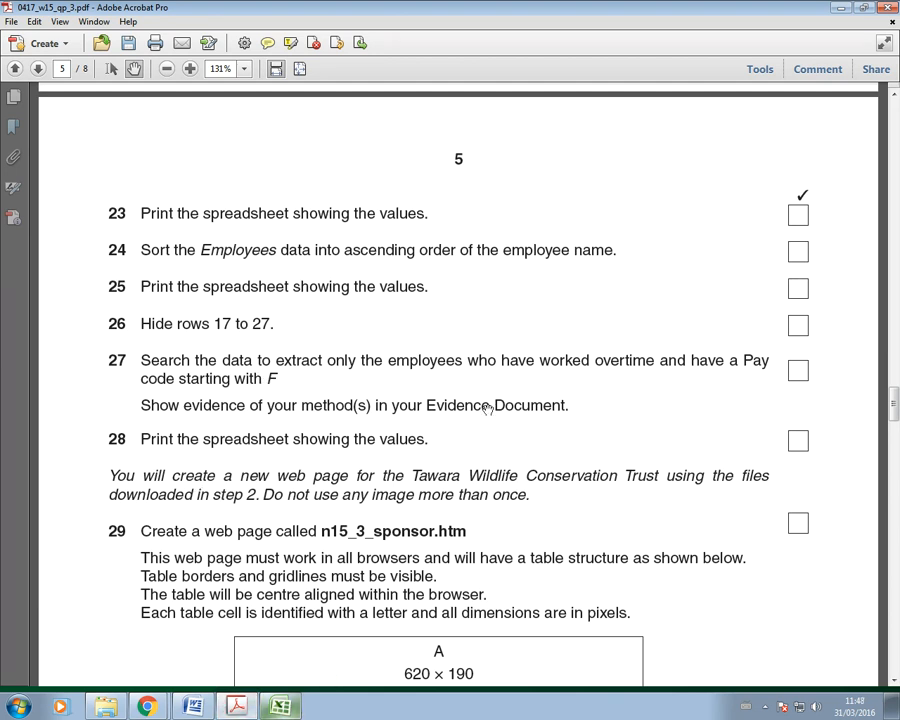
Step: Switch from the exam PDF to the sorted n15_3_payroll workbook in Excel
click(280, 706)
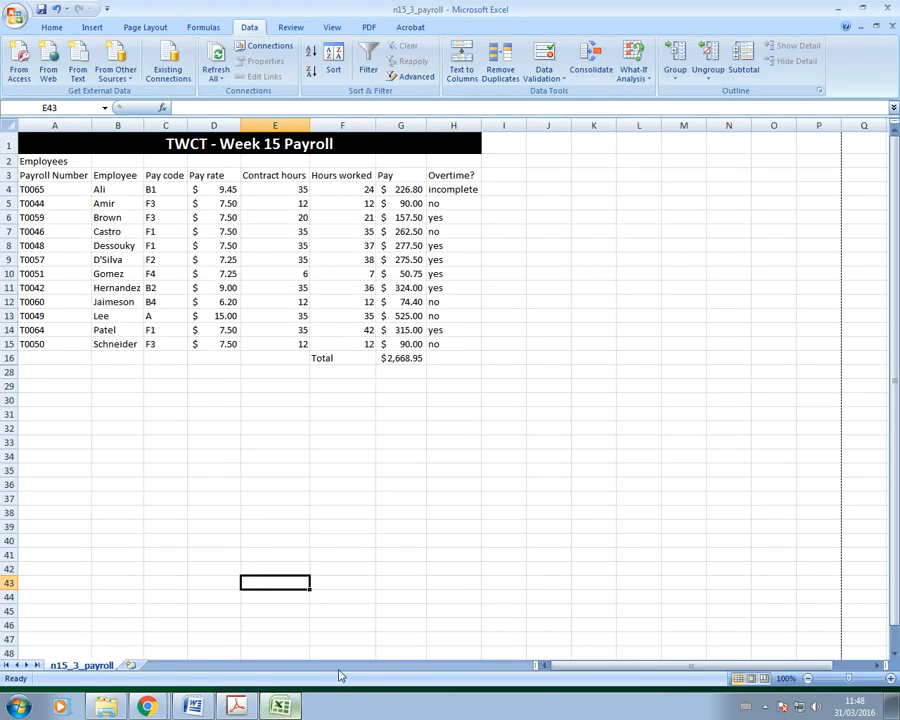
Step: Select the A3:H3 column headings and turn on AutoFilter
click(466, 540)
drag(36, 174, 452, 182)
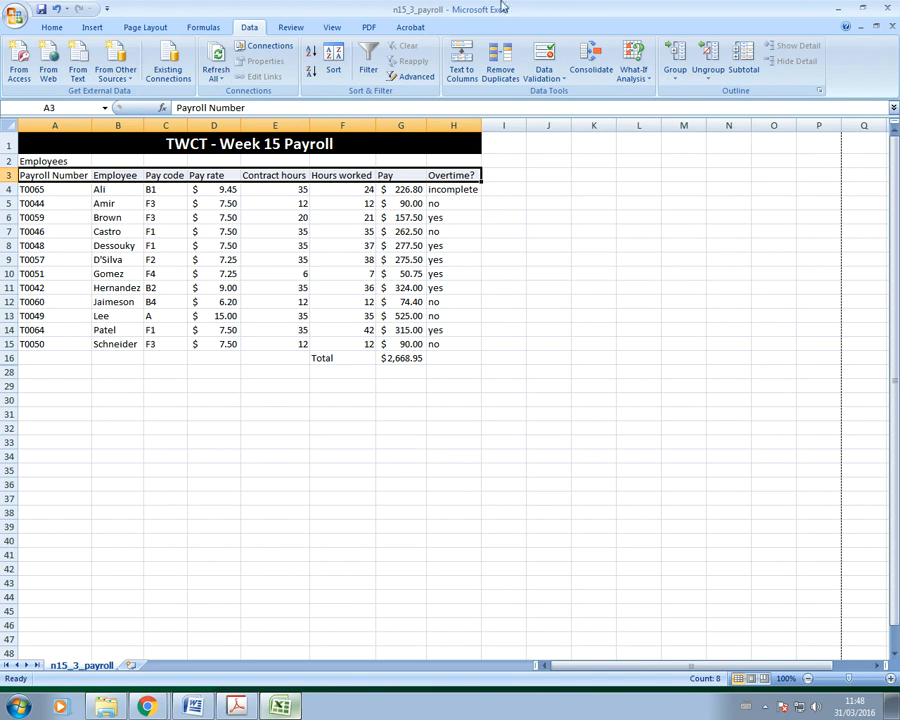
click(368, 62)
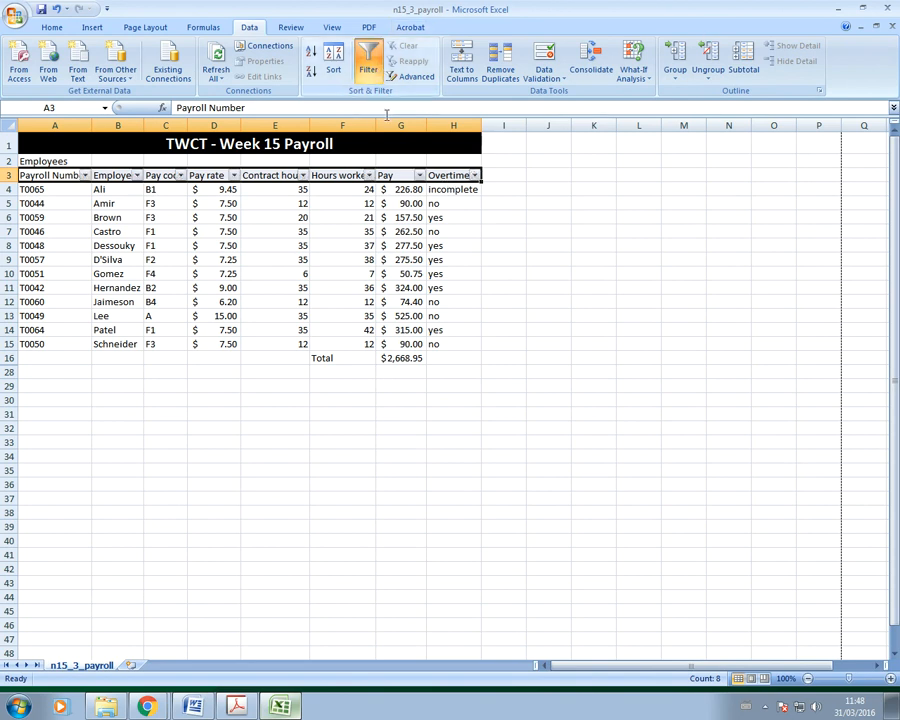
Step: Filter the Overtime column to show only 'yes' employees
click(474, 175)
click(363, 287)
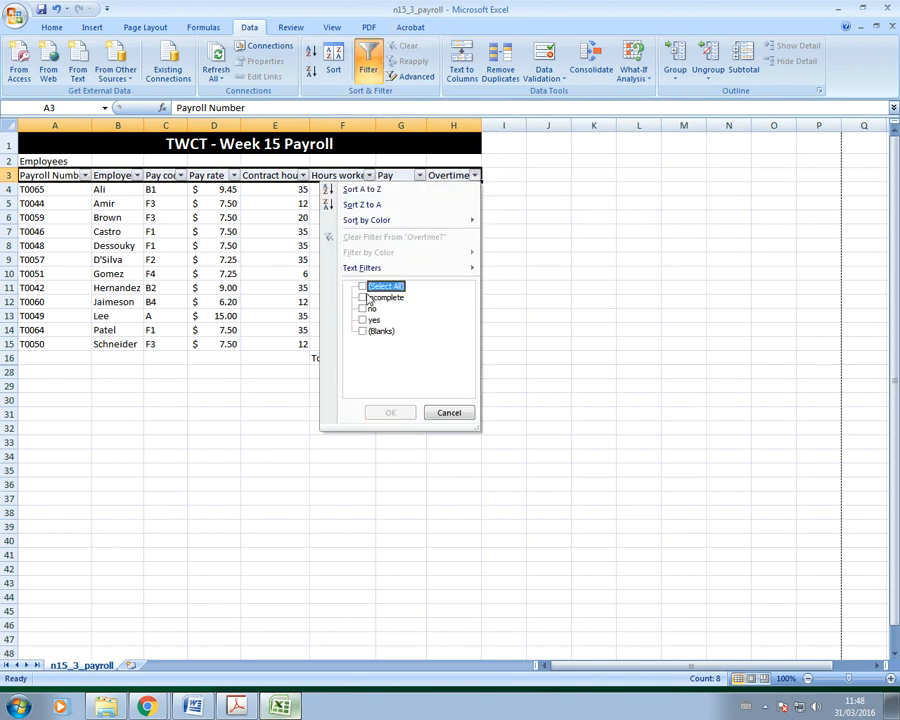
click(363, 319)
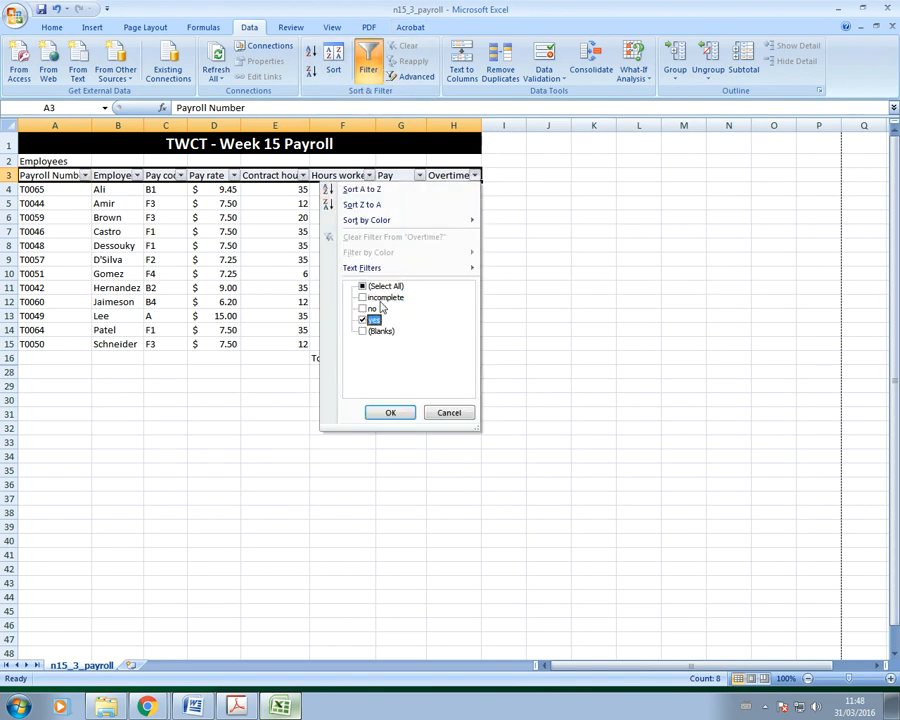
click(390, 412)
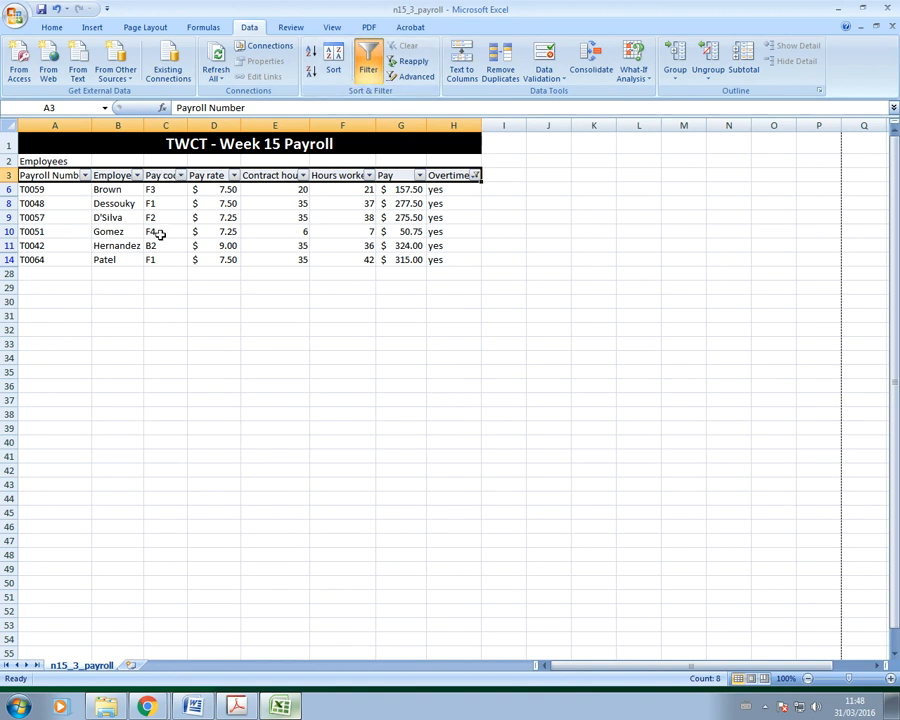
Step: Open the Pay code filter options and check the exam question in the PDF
click(180, 175)
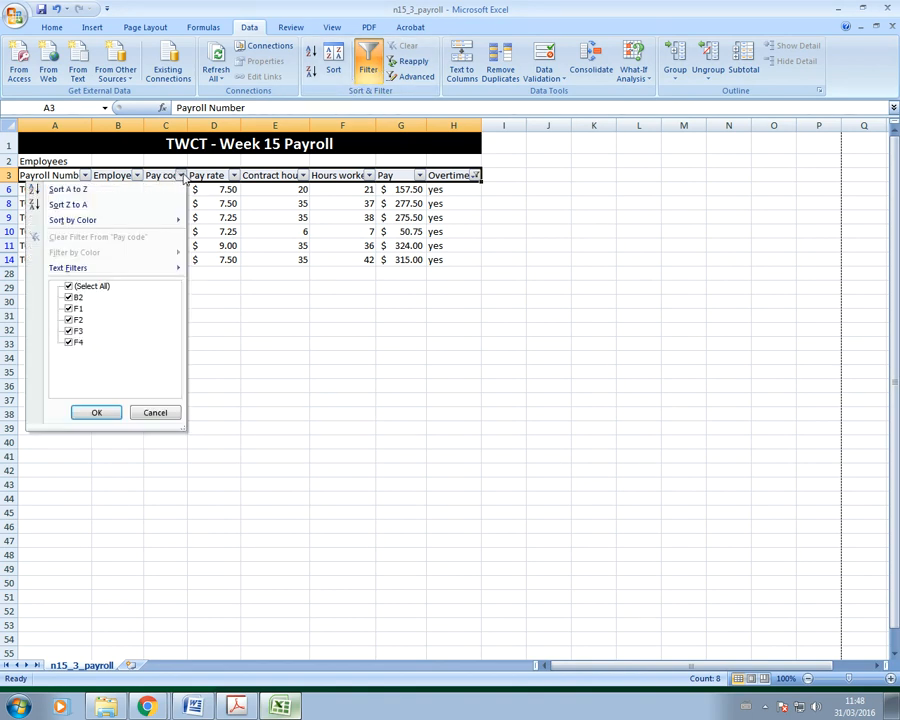
mouse_move(118, 272)
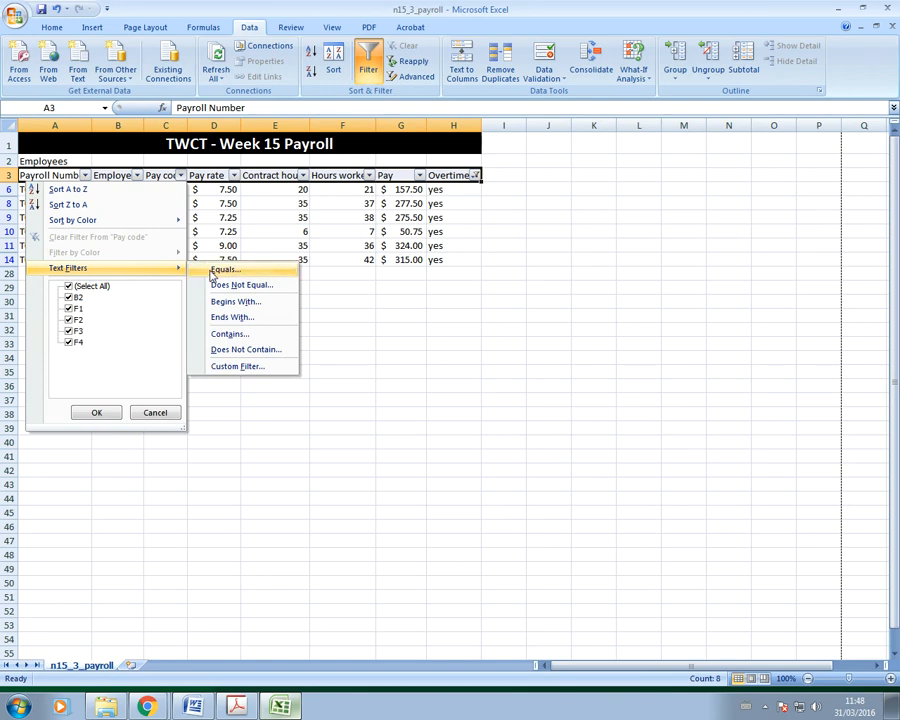
click(236, 706)
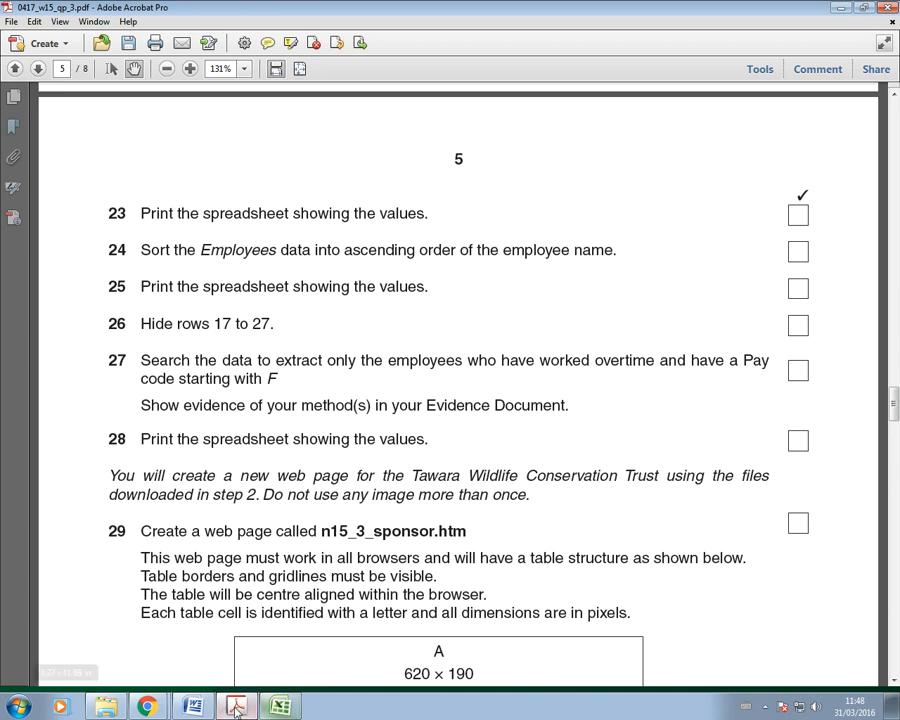
click(280, 706)
Step: Enter a Pay code Begins With 'f' custom filter and move its dialog aside
click(180, 175)
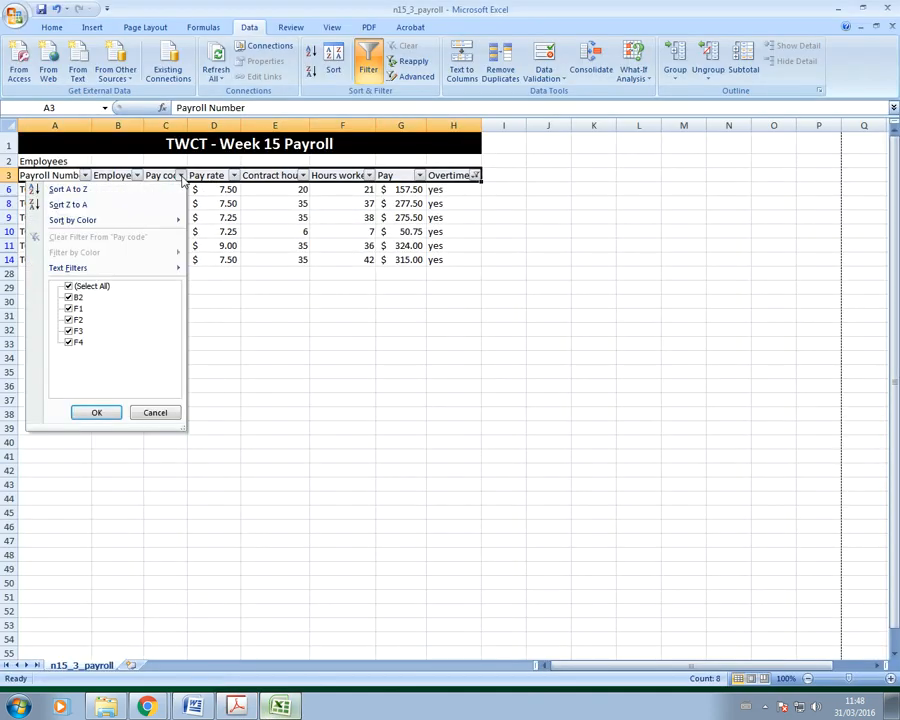
mouse_move(154, 268)
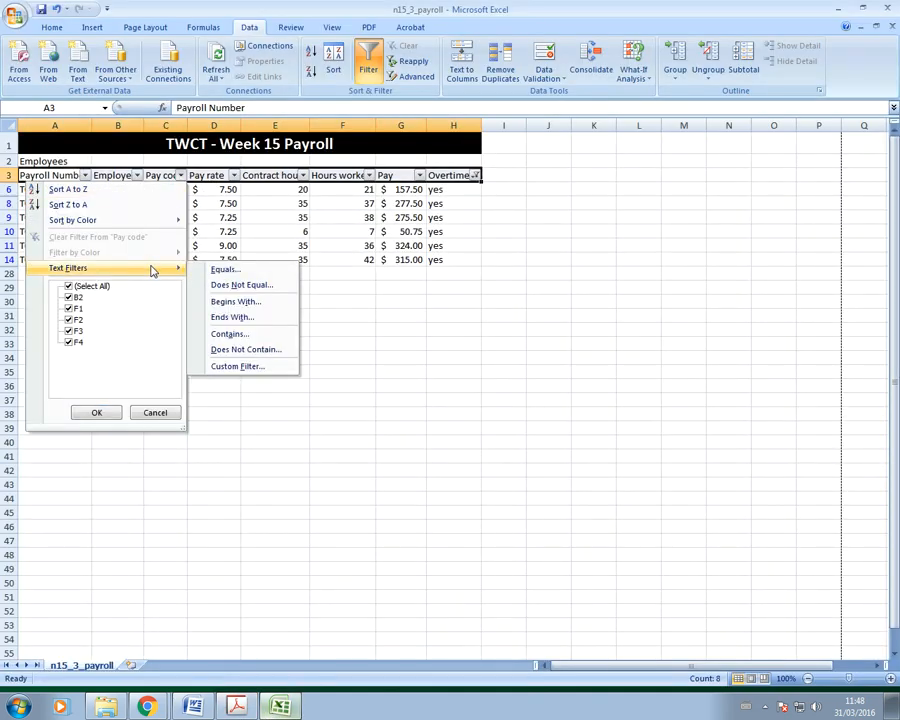
click(236, 302)
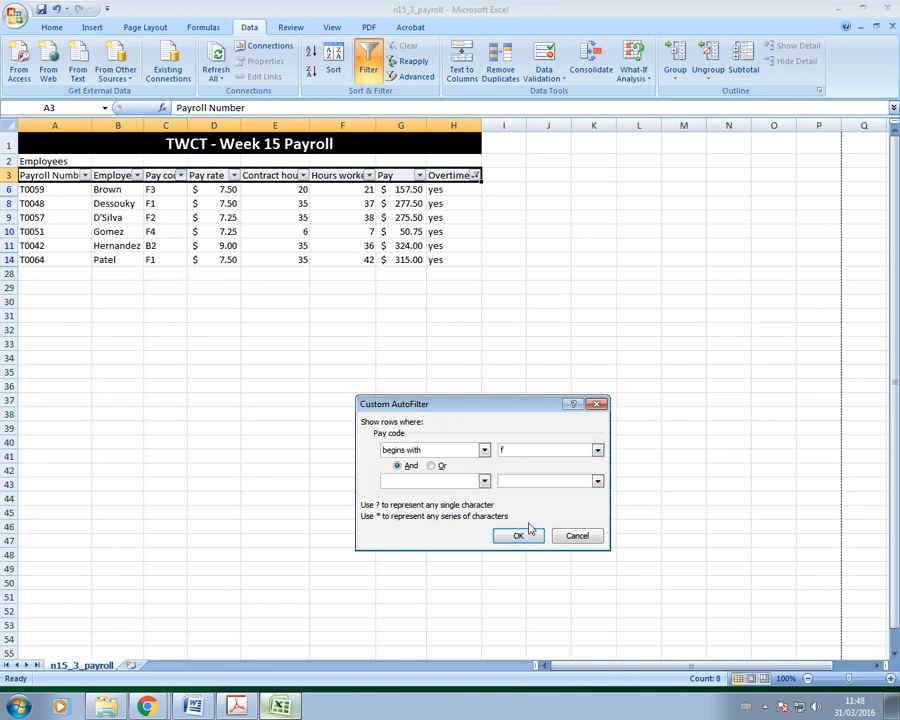
drag(517, 410, 419, 332)
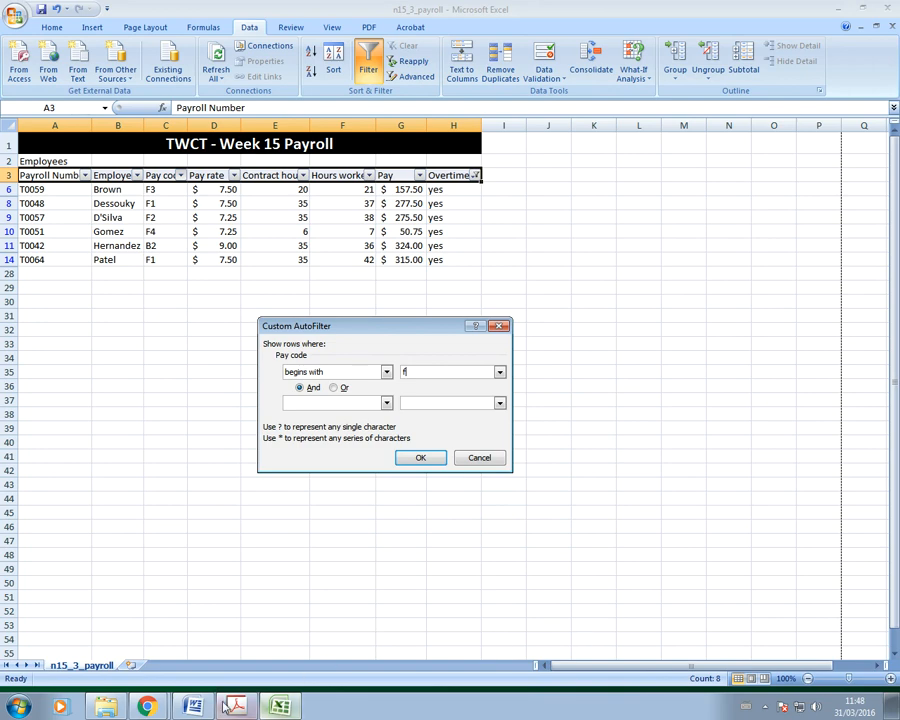
key(alt+Tab)
Step: Paste the Pay code filter screenshot before 'Searching method' under Step 27
scroll(281, 564, down, 5)
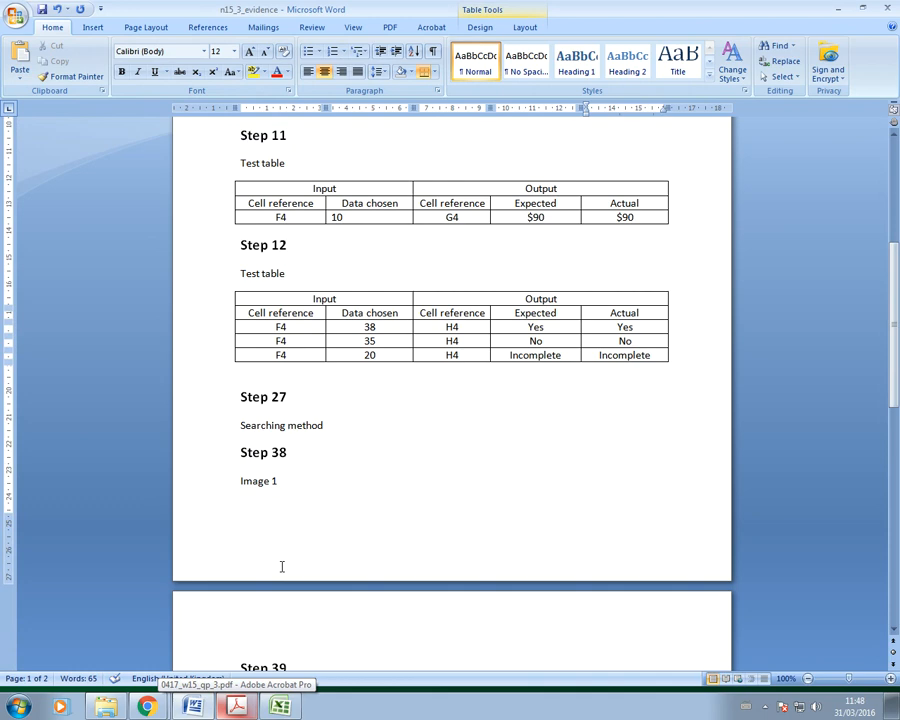
scroll(290, 520, up, 4)
scroll(248, 496, down, 4)
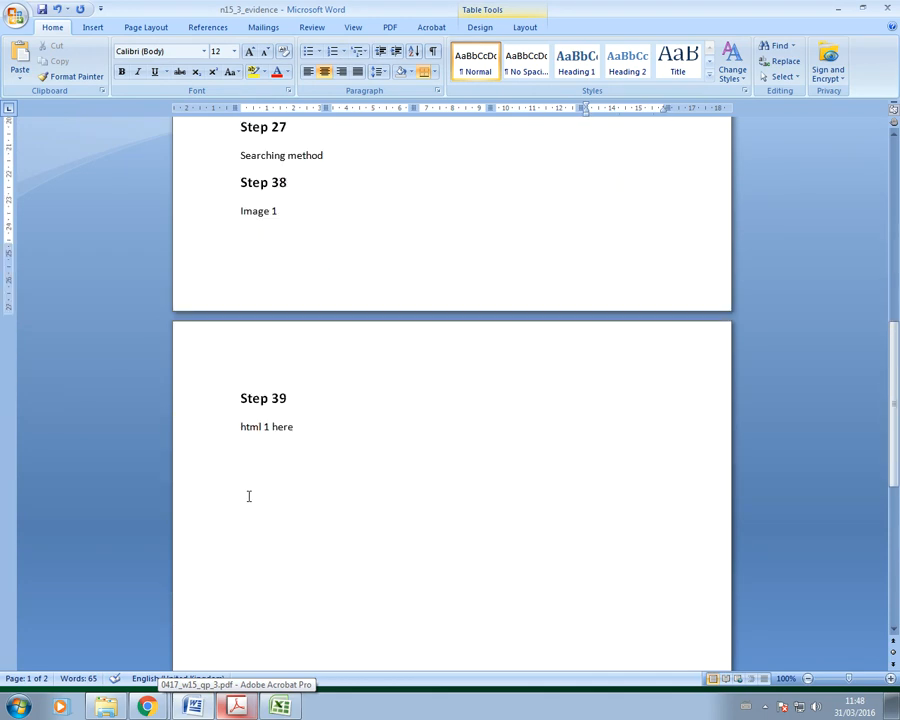
scroll(295, 504, up, 3)
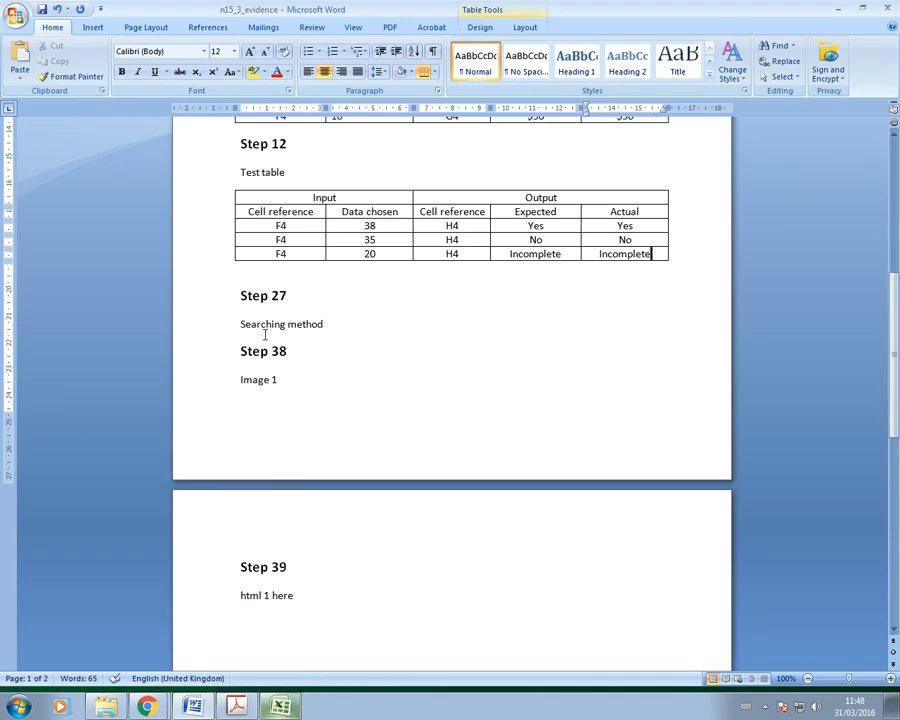
click(241, 331)
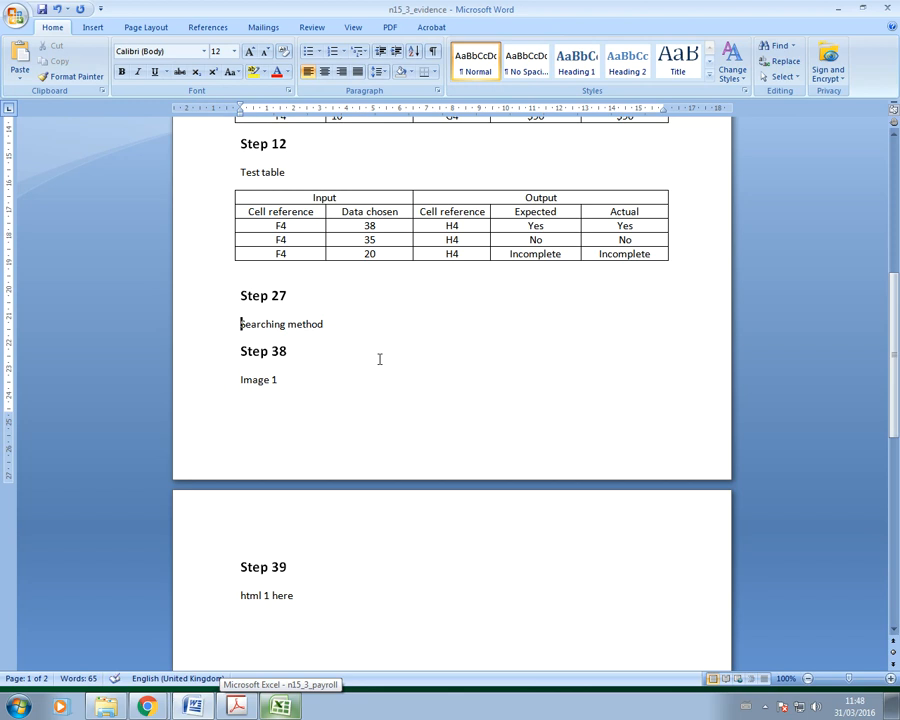
key(ctrl+v)
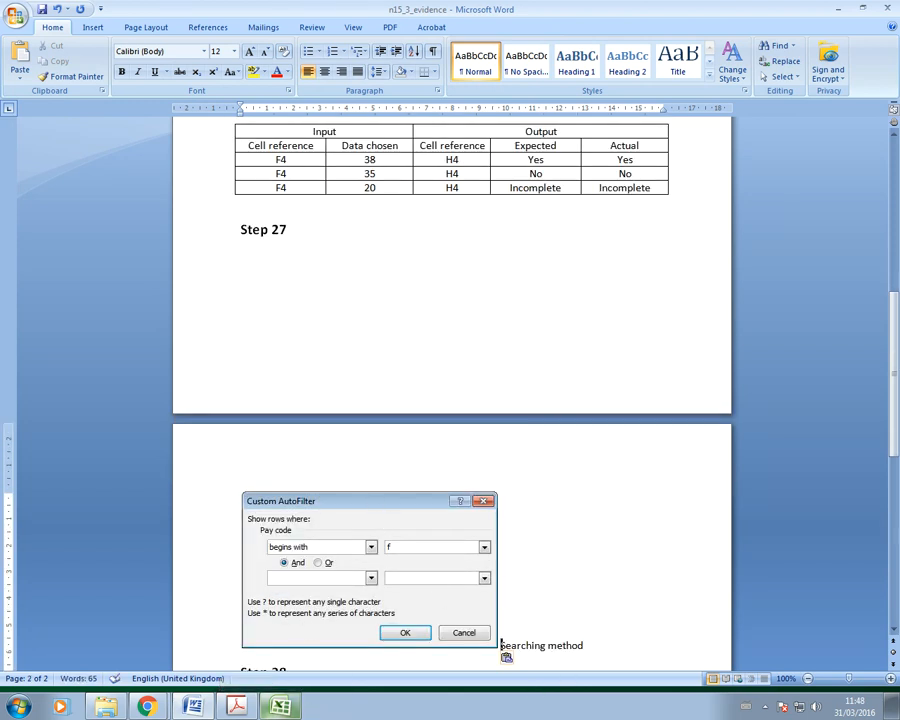
click(236, 706)
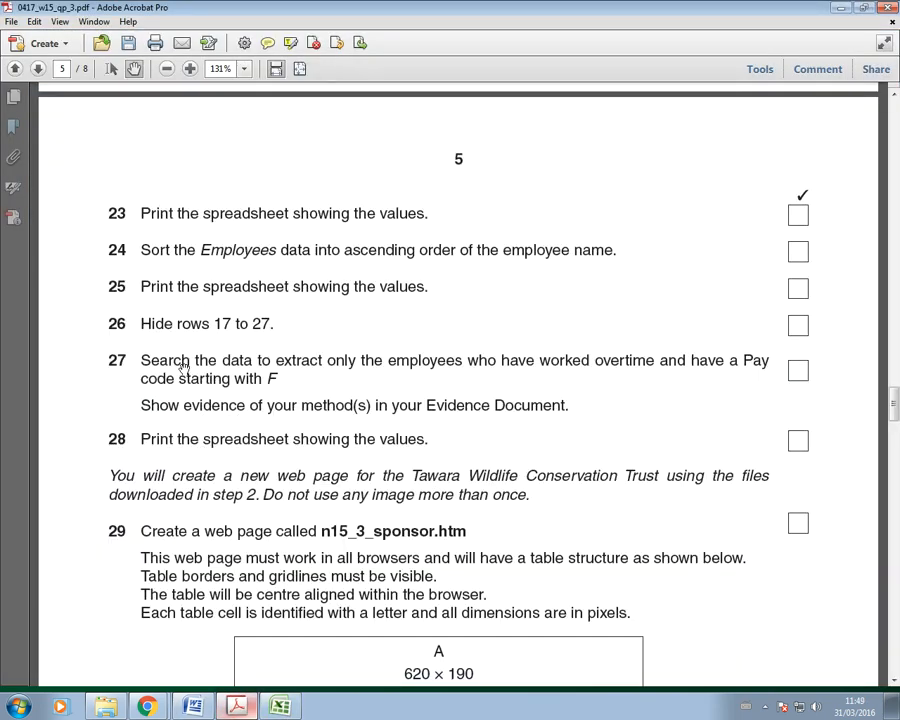
Step: Apply the Pay code begins-with-f filter, leaving 5 of 24 records, and show the Overtime filter settings
click(281, 706)
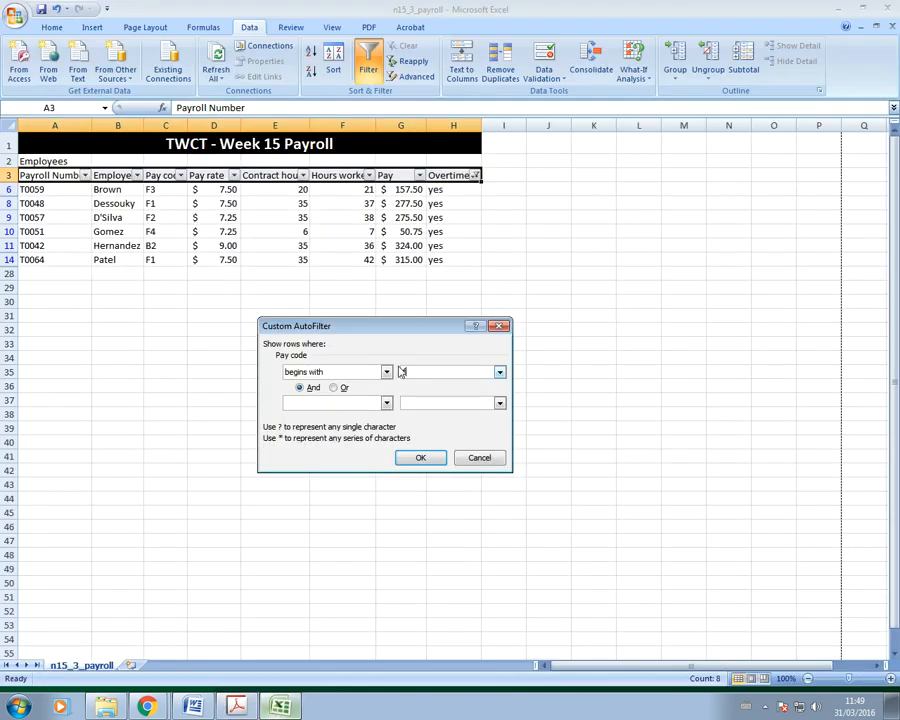
click(420, 458)
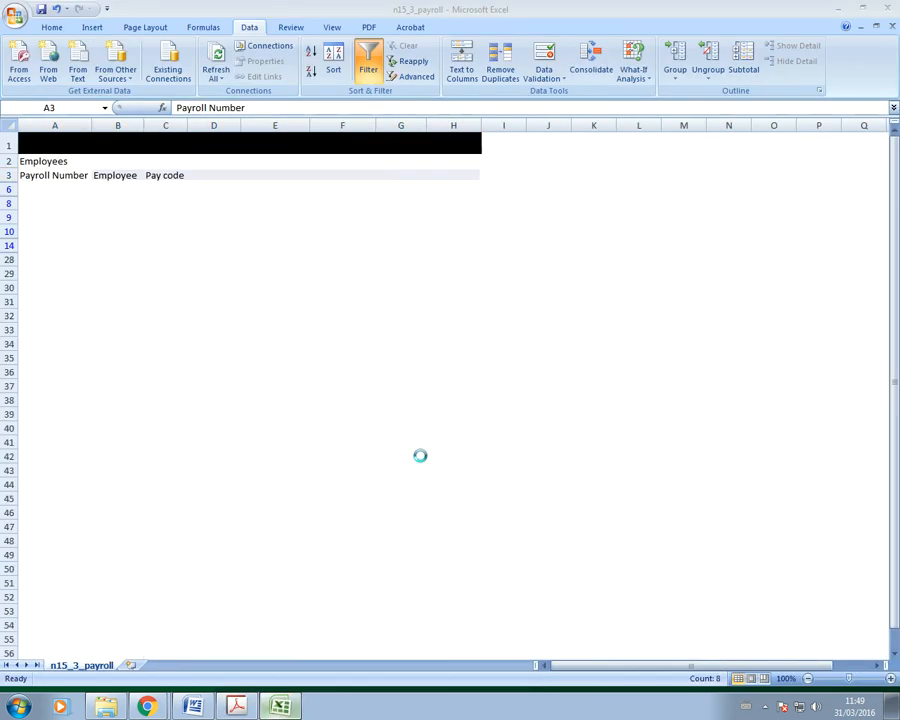
click(475, 175)
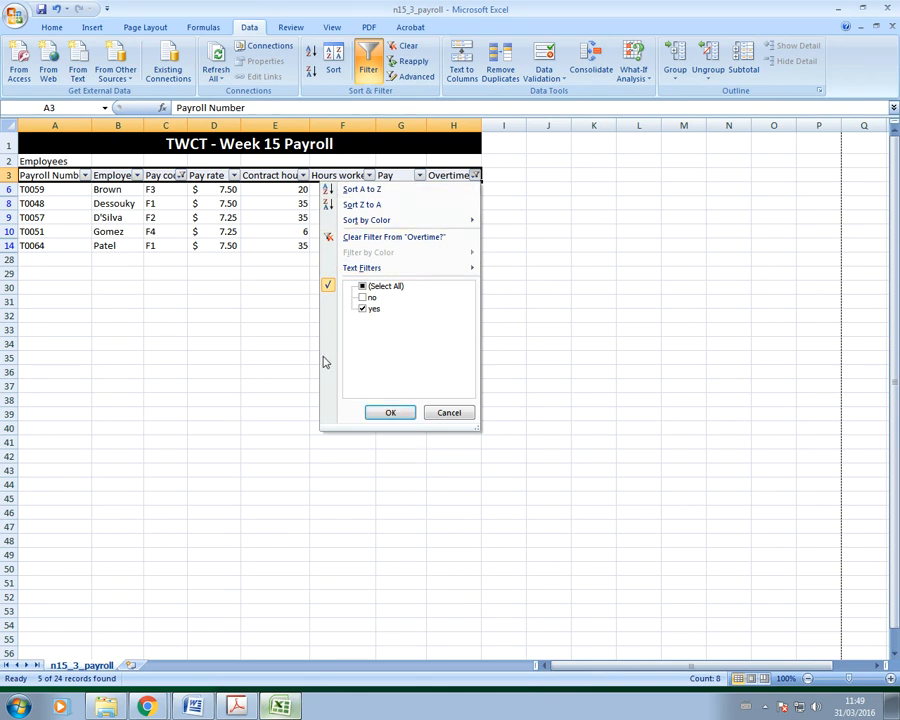
click(196, 706)
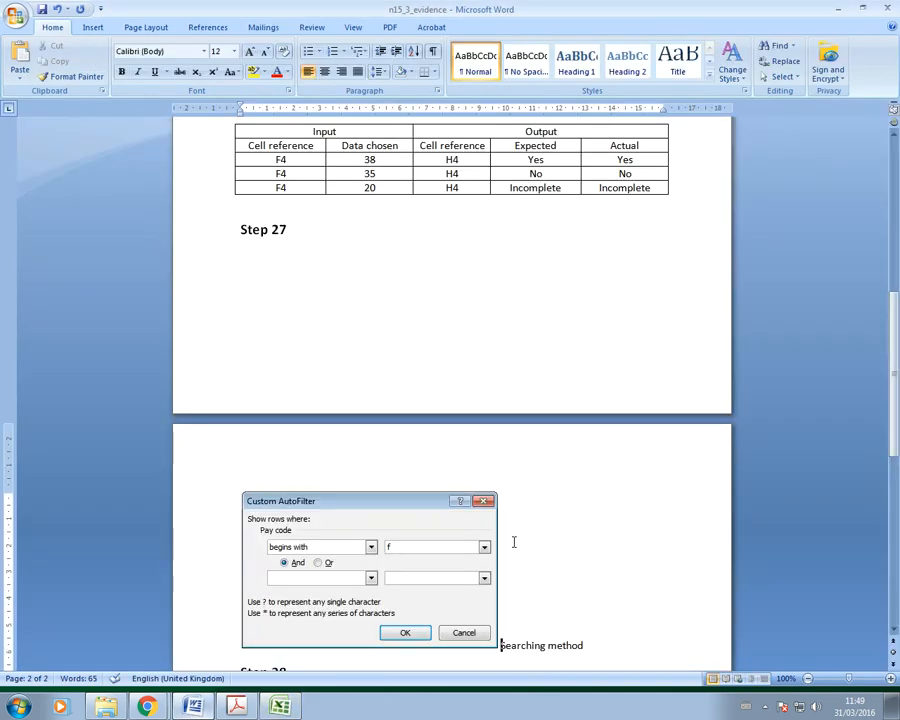
Step: Replace the Step 27 screenshot with one showing both Pay code and Overtime filters
key(ctrl+v)
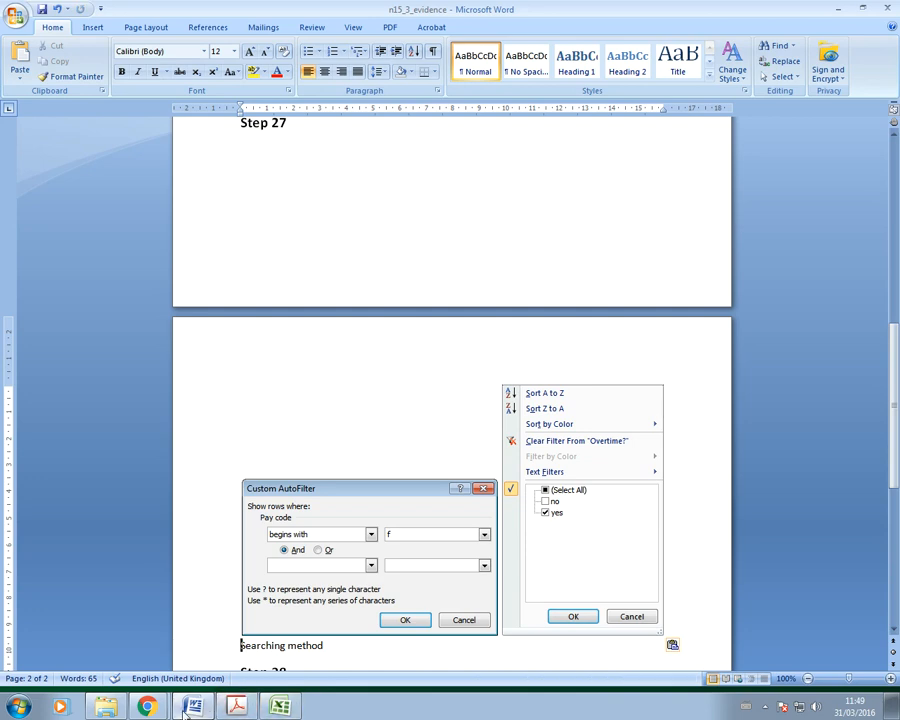
click(236, 706)
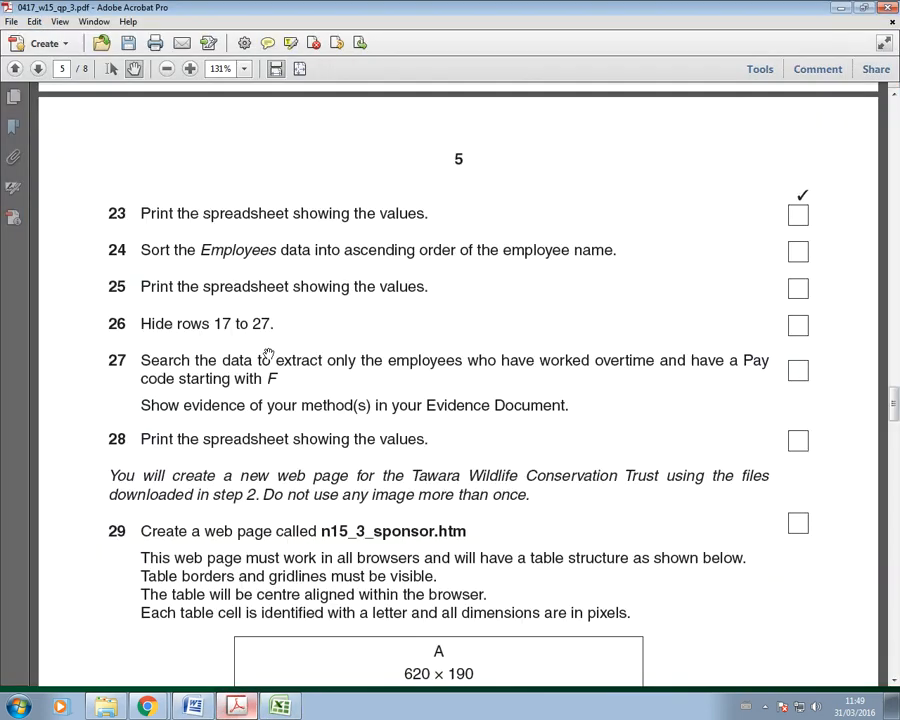
Step: Read further down the exam paper, then return to the filtered payroll sheet
scroll(300, 490, down, 3)
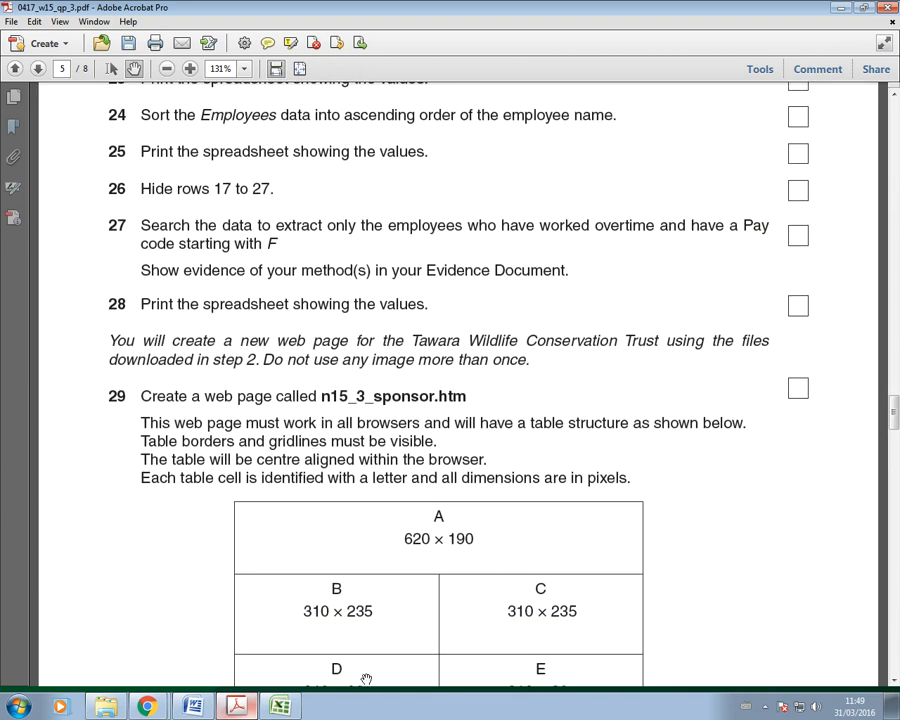
click(279, 706)
click(453, 455)
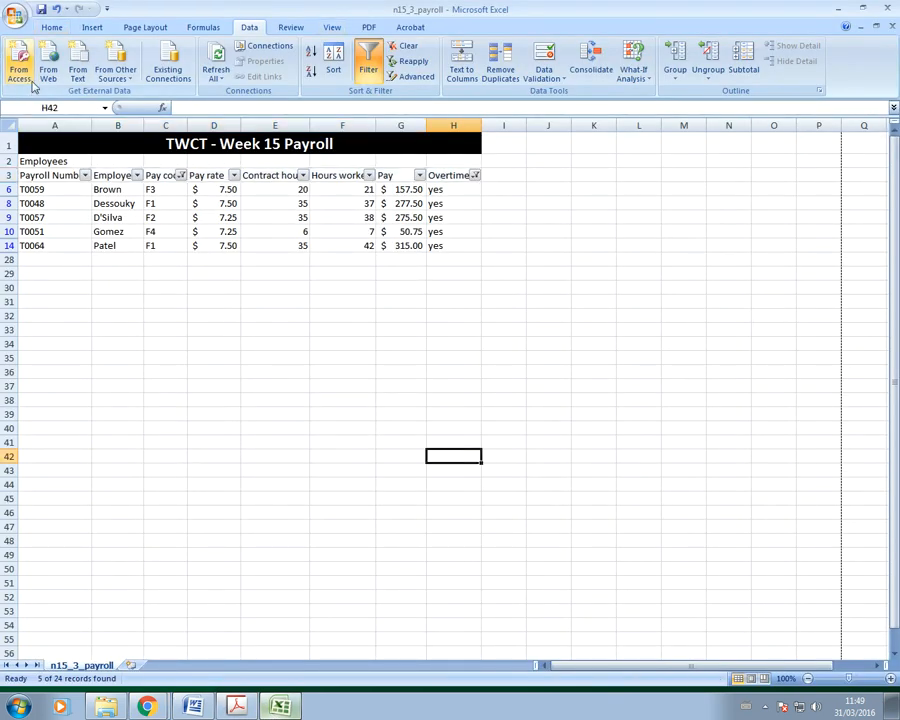
Step: Print-preview the five filtered payroll rows, then return to the n15_3_evidence document
click(17, 18)
mouse_move(44, 170)
click(124, 131)
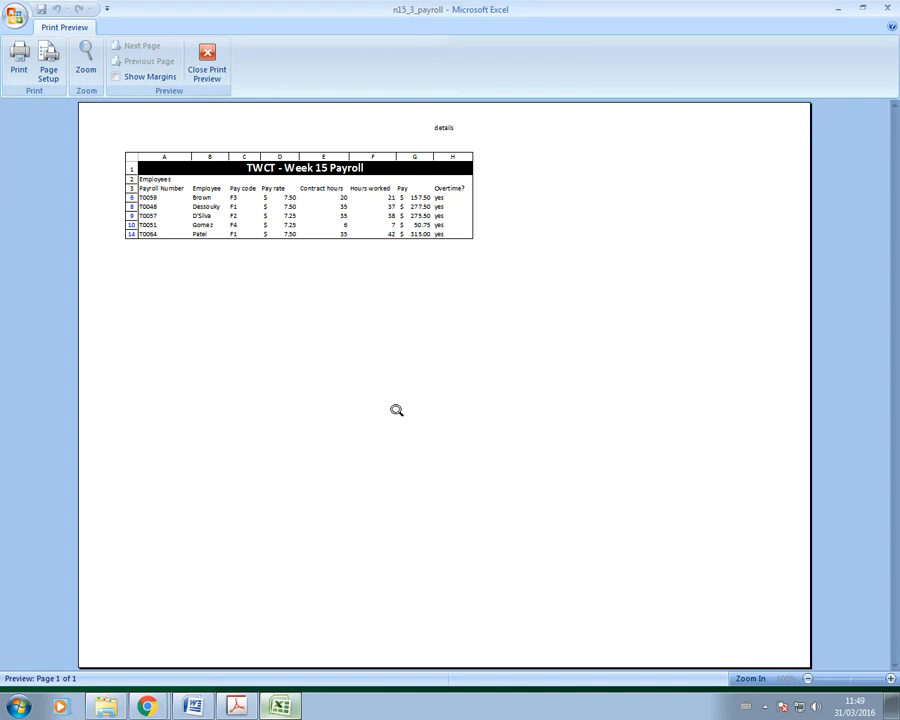
click(207, 66)
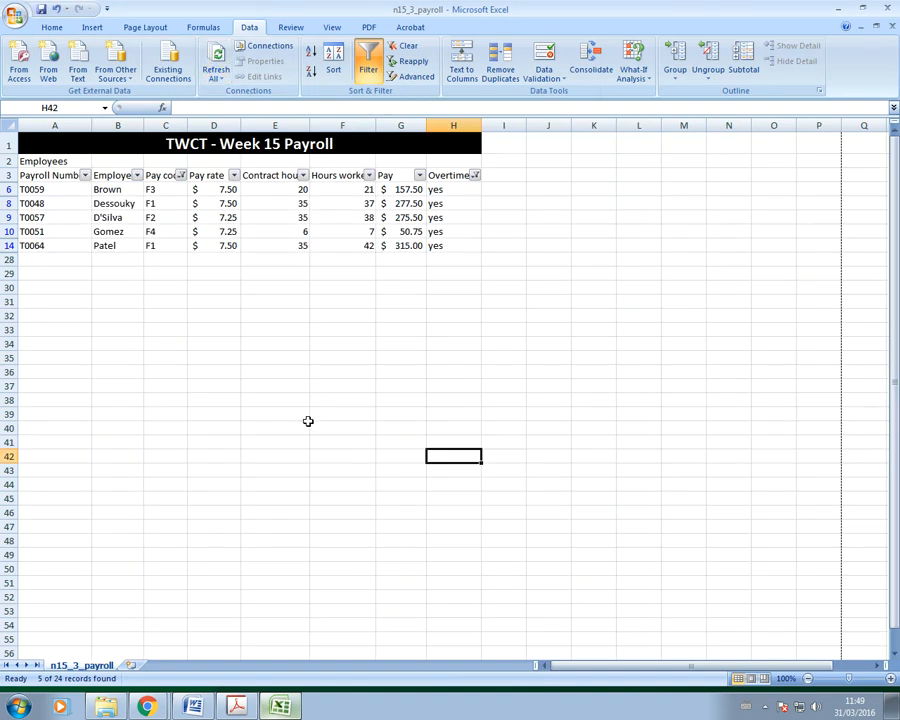
click(193, 706)
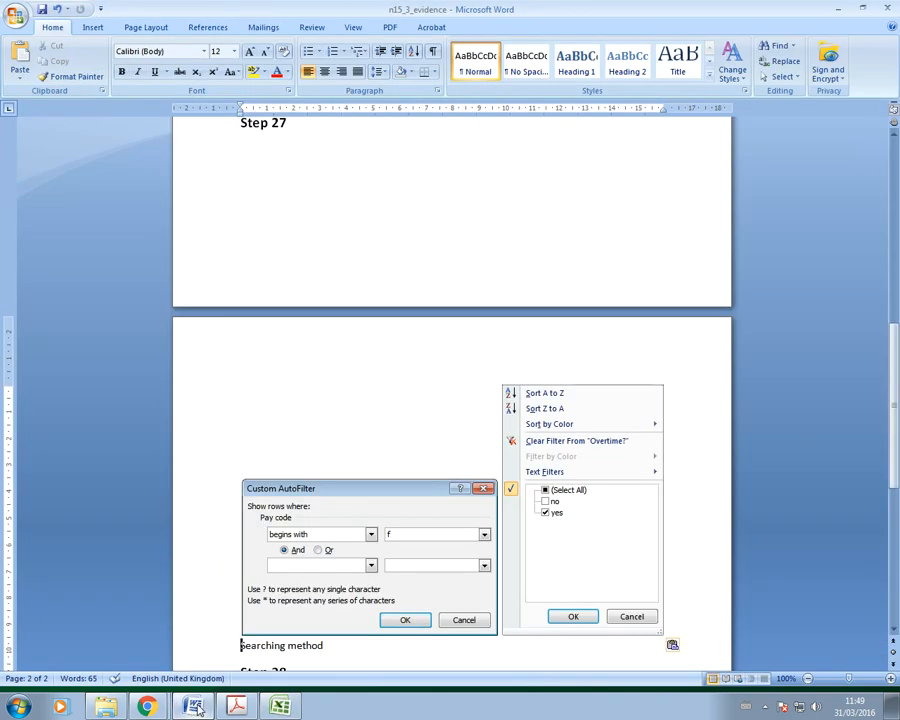
scroll(386, 580, up, 8)
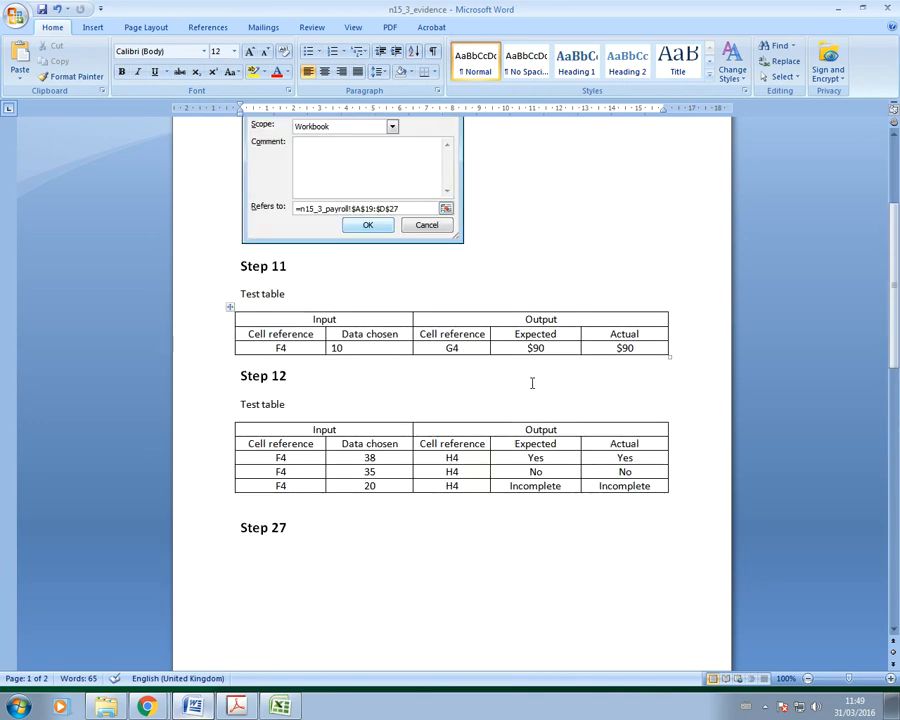